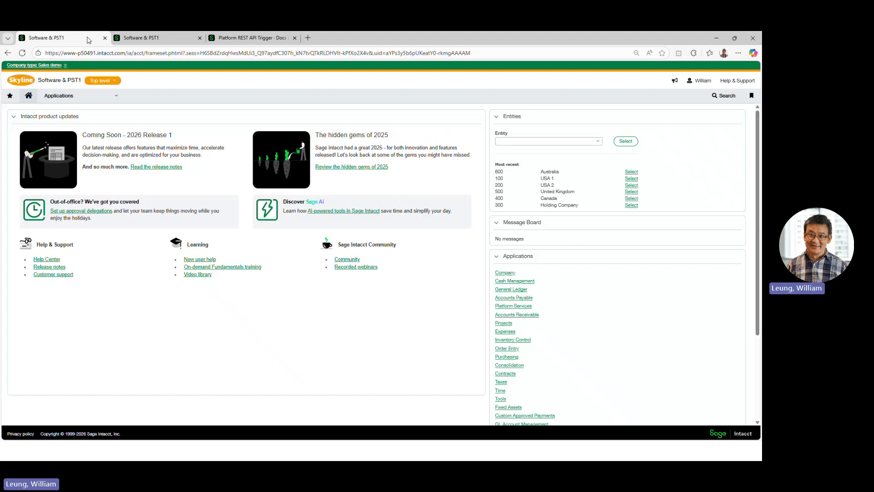
click(157, 40)
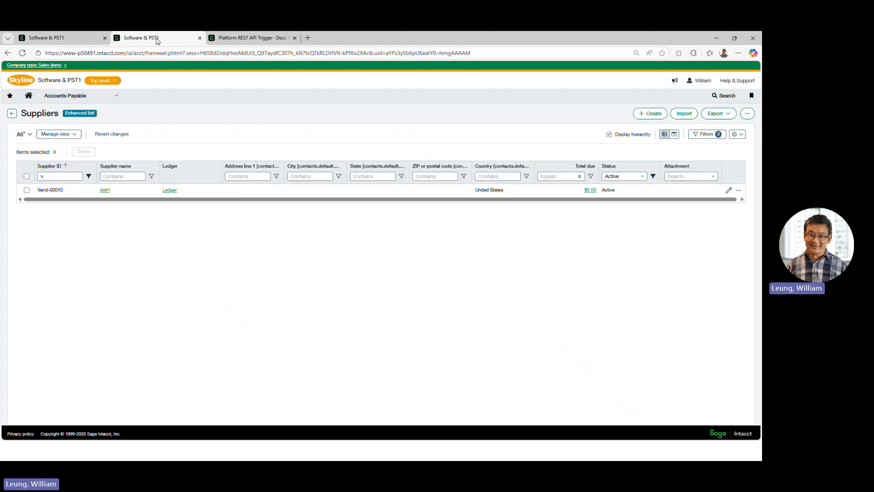
click(80, 40)
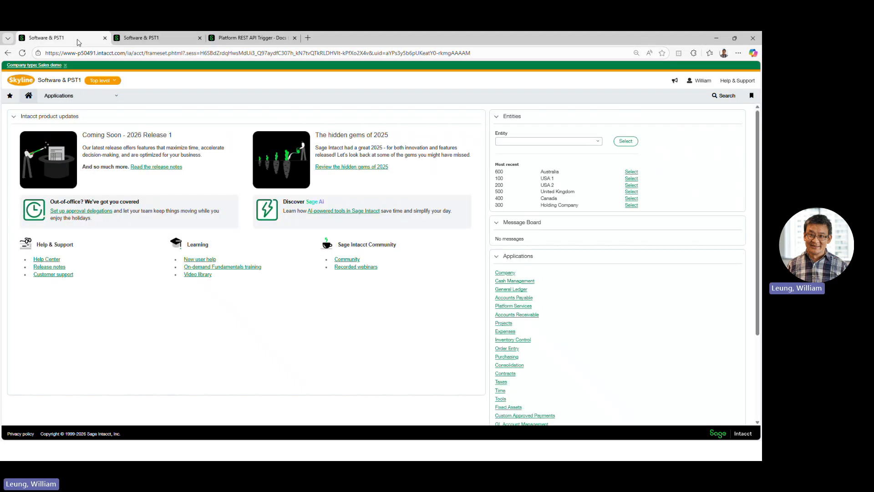
click(141, 41)
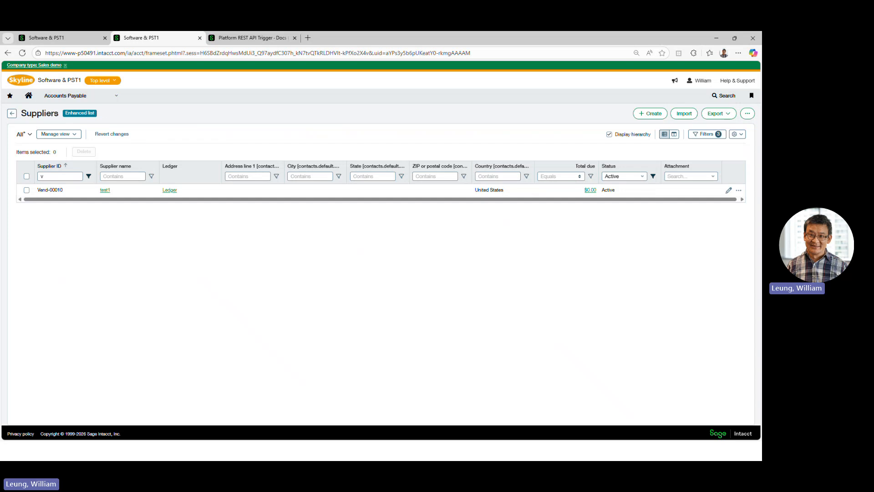
Examine the term keys in Postman's List terms response and the Platform REST API Trigger documentation in the browser
key(alt+Tab)
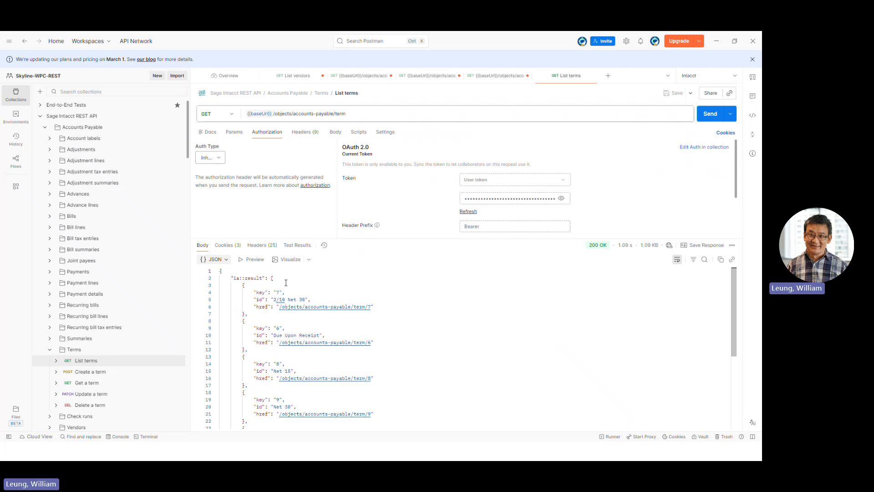
double_click(259, 292)
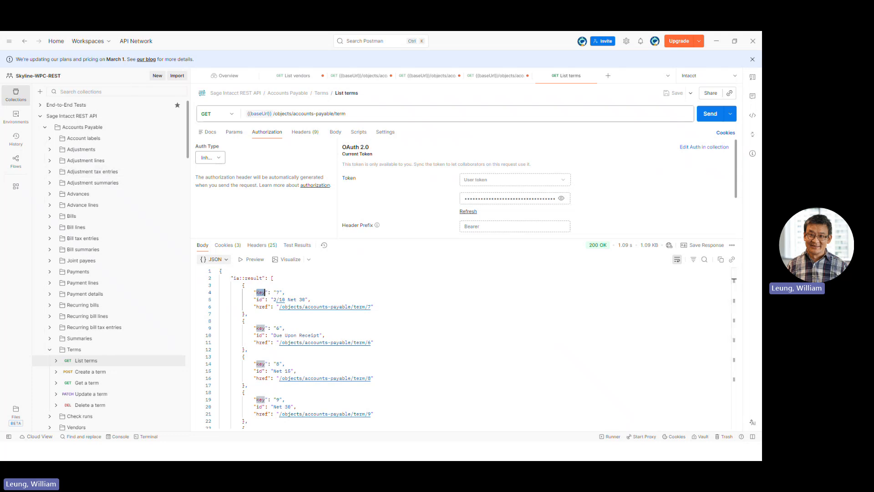
key(alt+Tab)
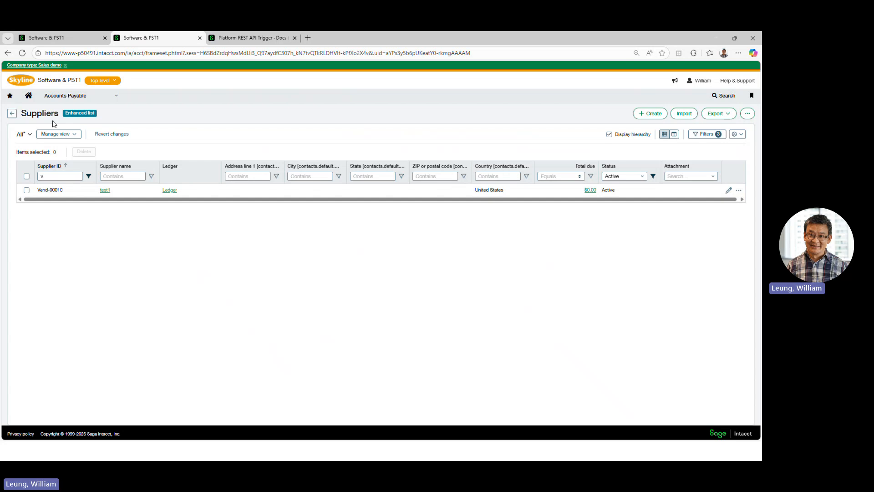
click(241, 39)
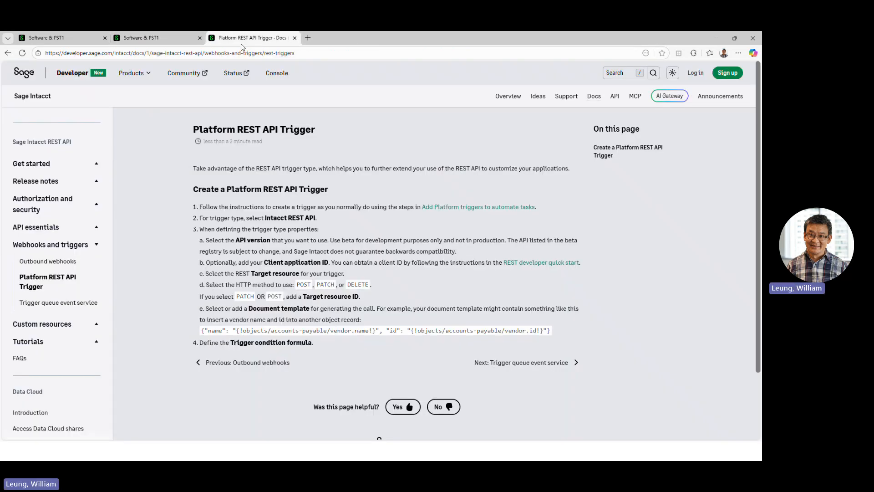
Open the test1 supplier record from the Accounts Payable Suppliers list
click(57, 42)
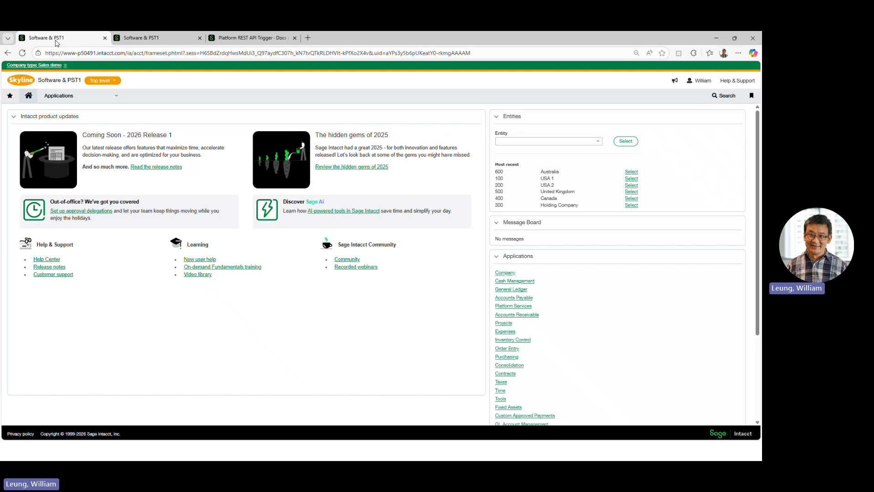
click(92, 96)
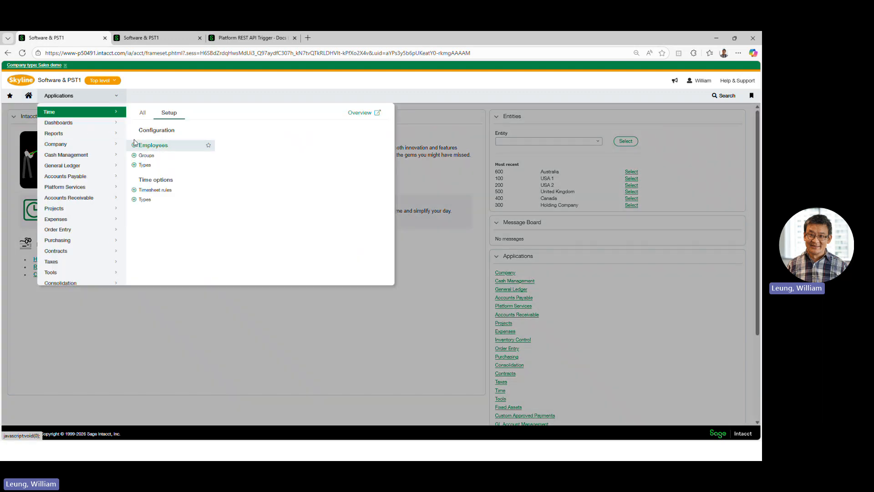
click(69, 175)
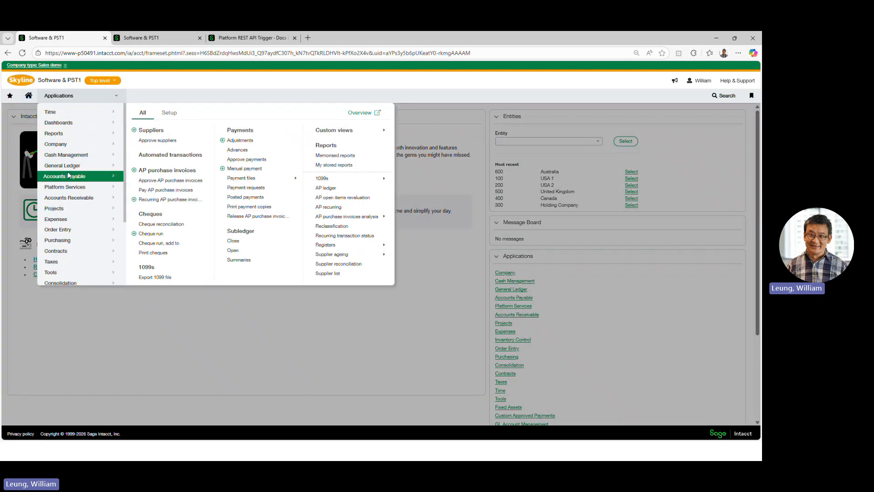
click(154, 132)
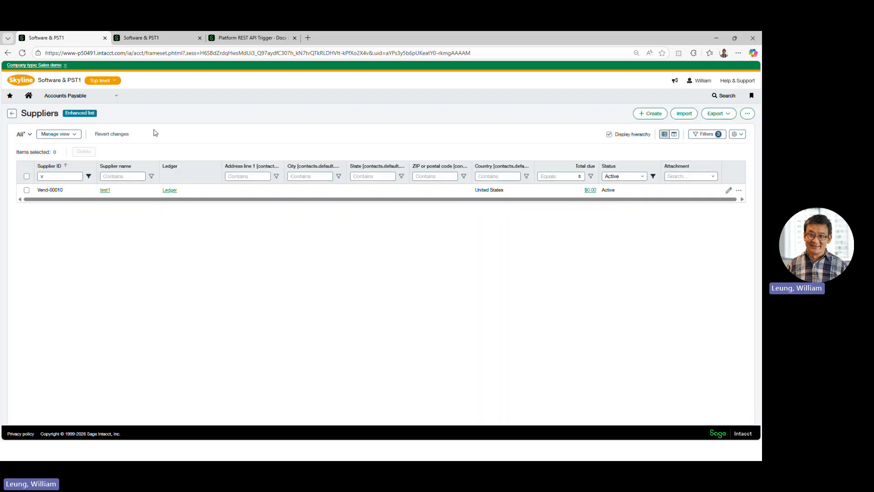
click(104, 191)
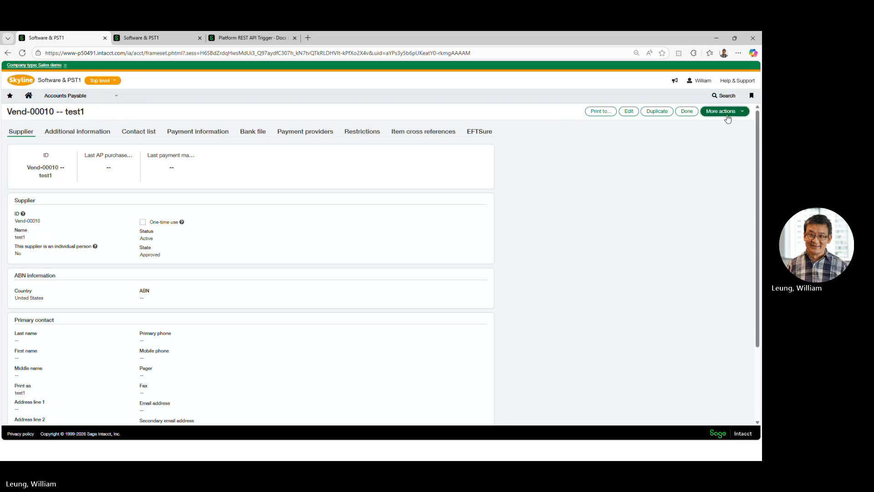
Open the Supplier object definition from the supplier record and start a new trigger on it
click(727, 115)
click(720, 142)
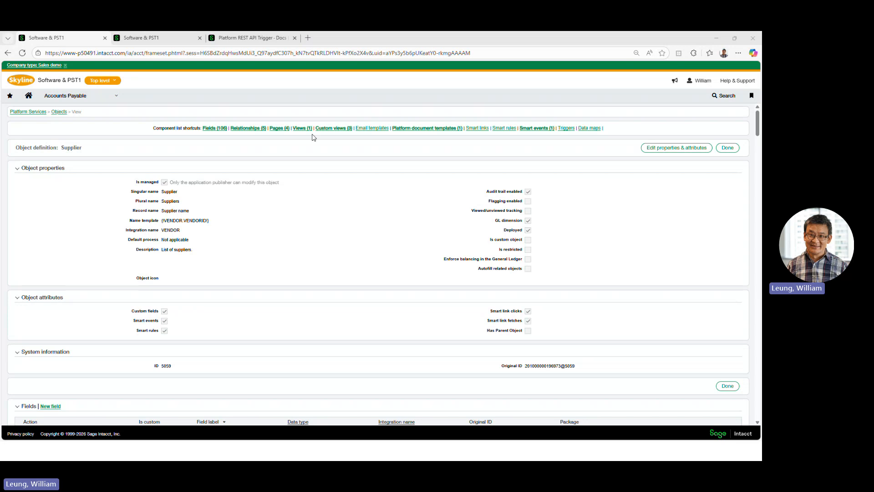
click(566, 129)
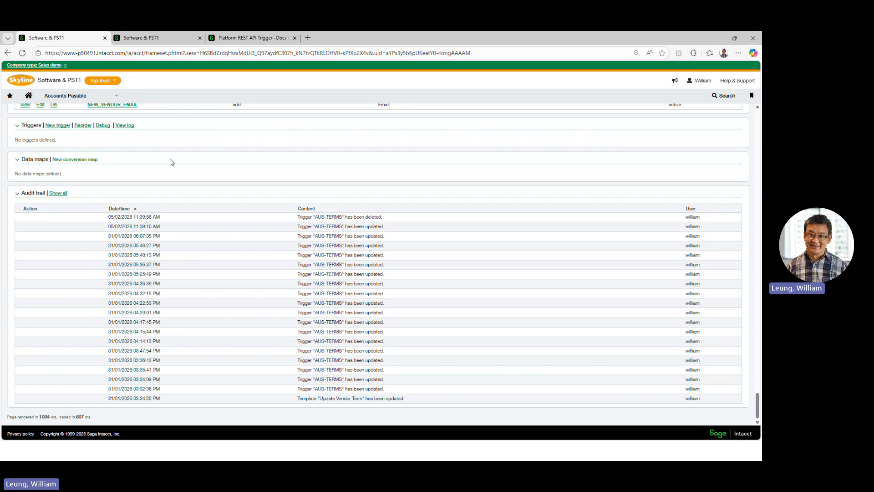
scroll(191, 163, up, 1)
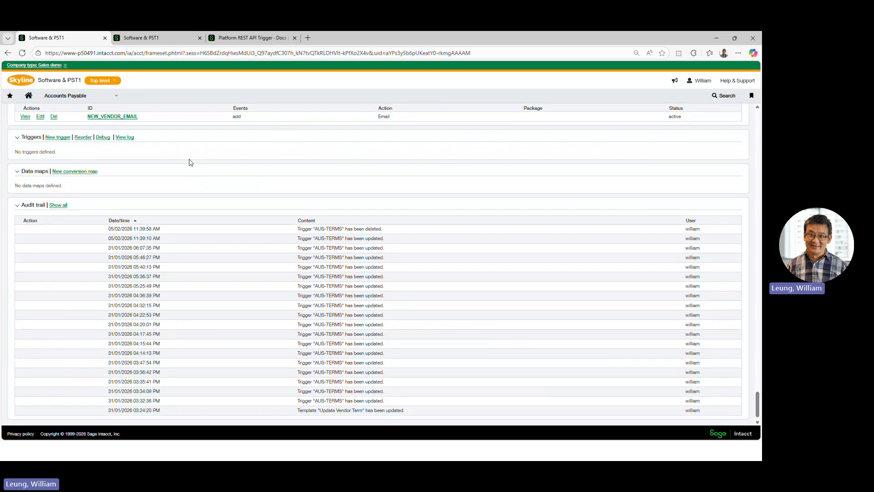
click(58, 138)
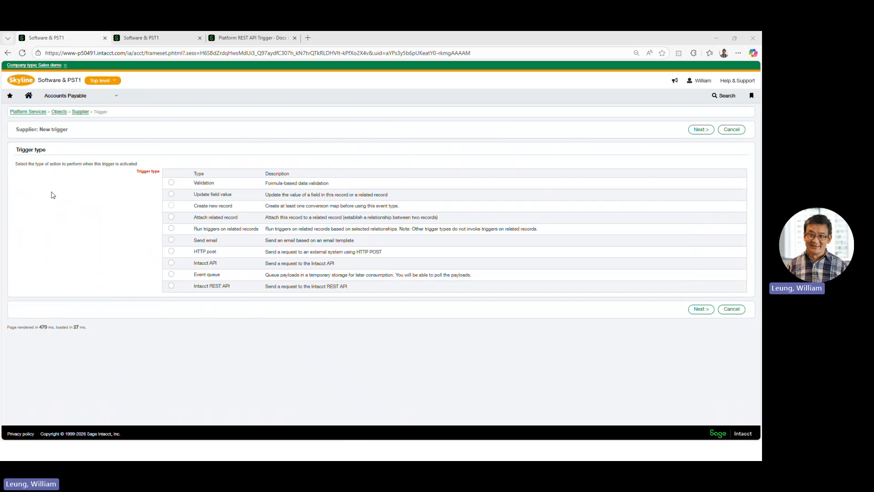
Consult the REST API trigger documentation, choose Intacct REST API as the trigger type and continue to the trigger's properties
click(242, 41)
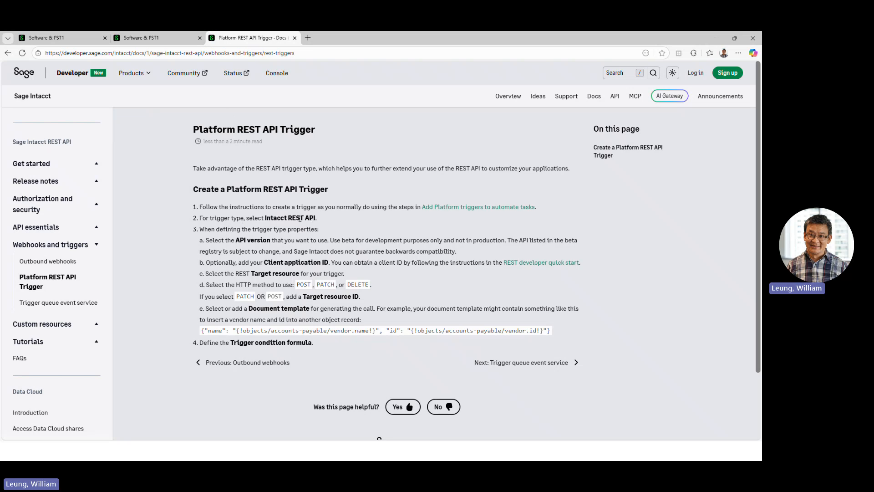
click(154, 44)
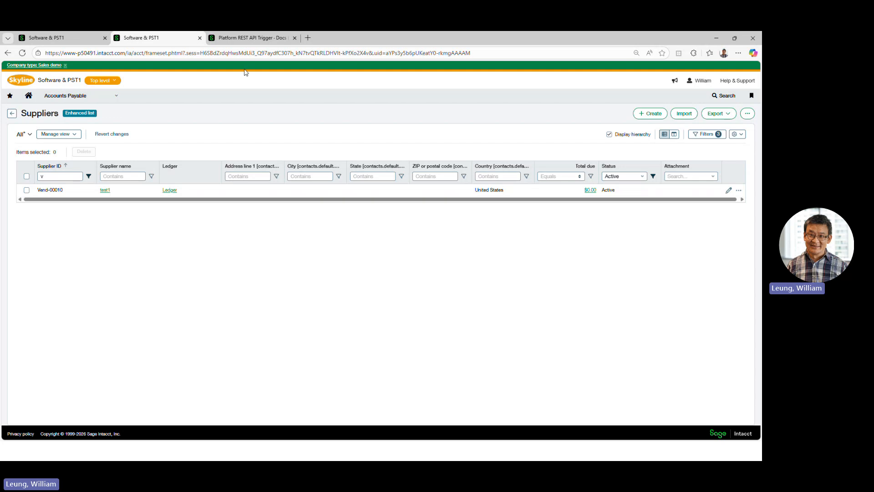
click(81, 40)
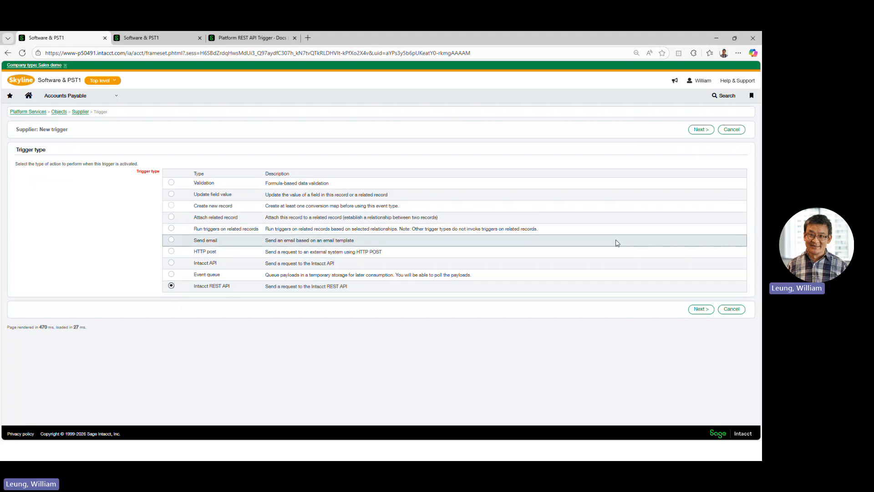
click(695, 309)
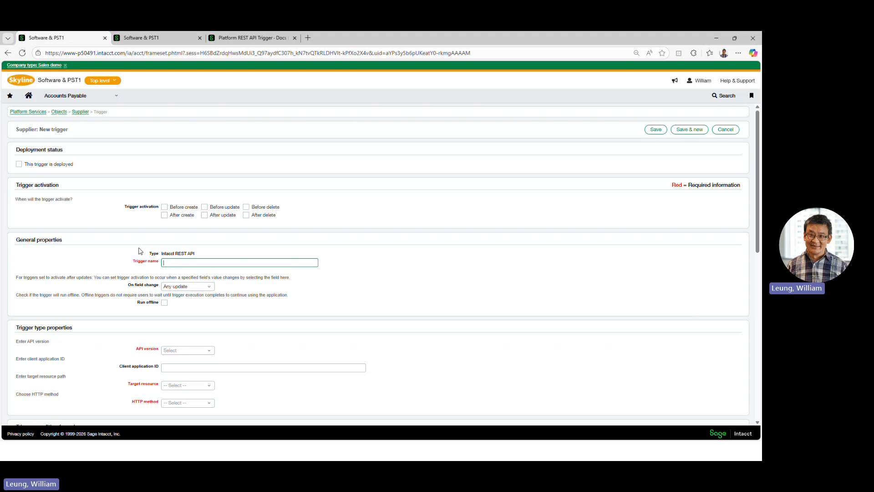
Mark the trigger as deployed, activate it after create and after update, and name it DefaultTerm
click(18, 165)
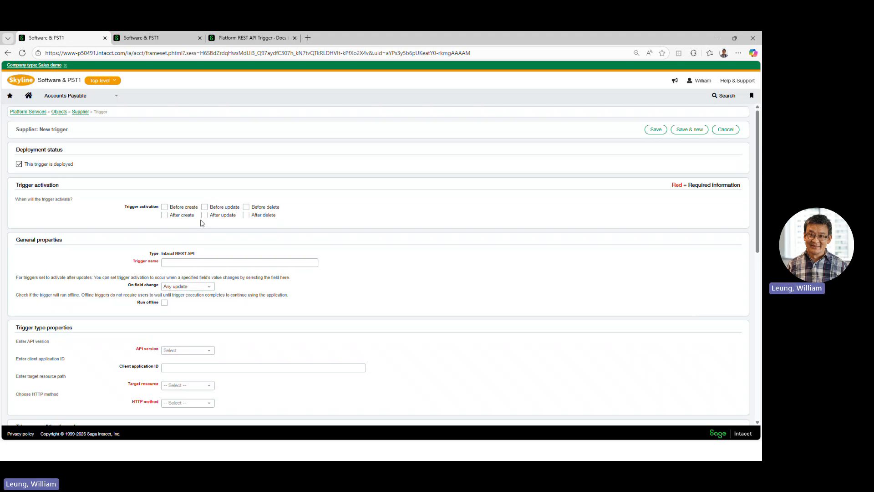
click(165, 216)
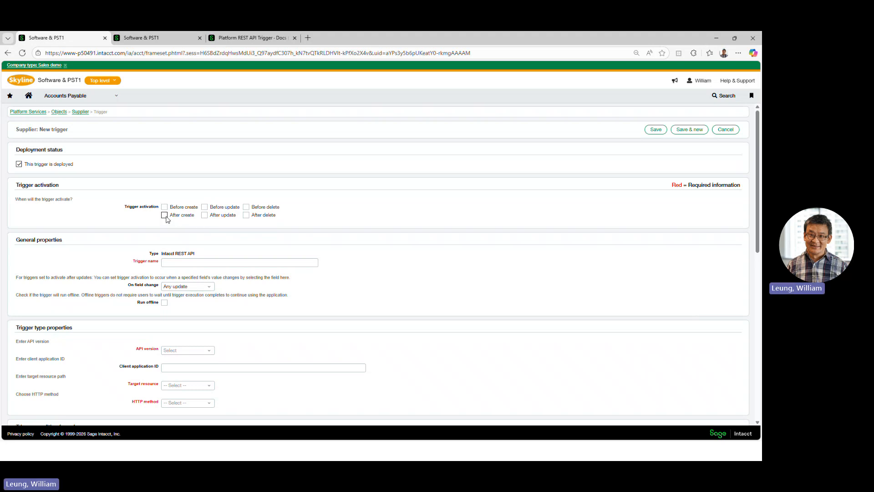
click(205, 215)
click(210, 261)
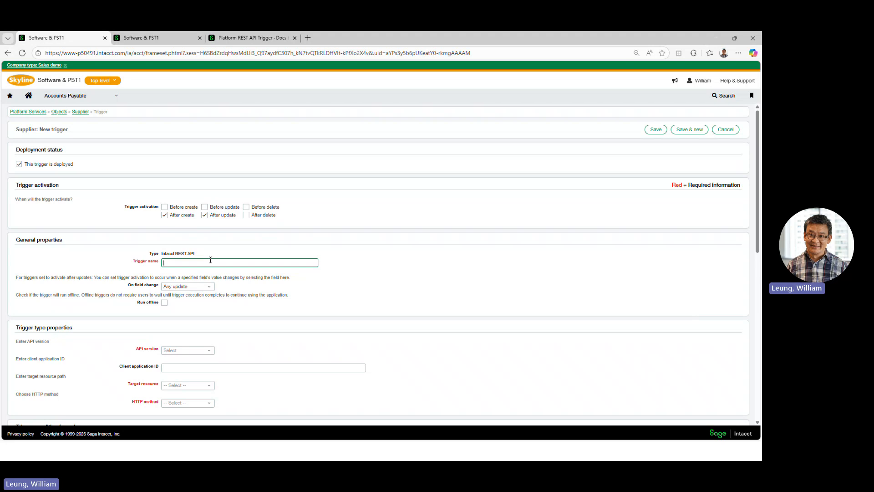
text(DefaultTerm)
Check the trigger documentation and view the available On field change options without changing the selection
click(253, 41)
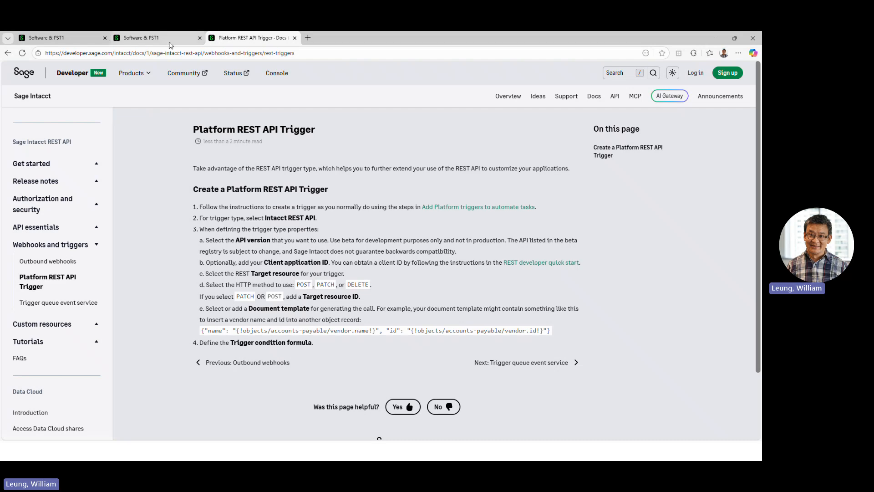
click(61, 39)
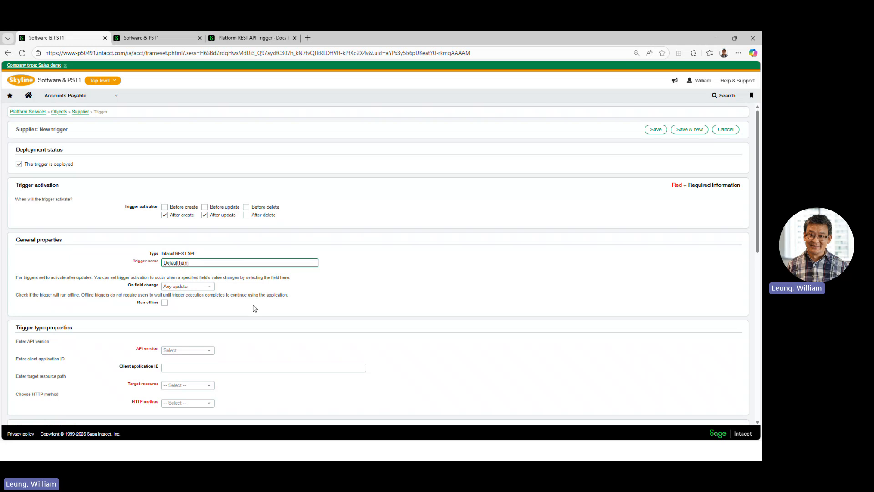
click(209, 289)
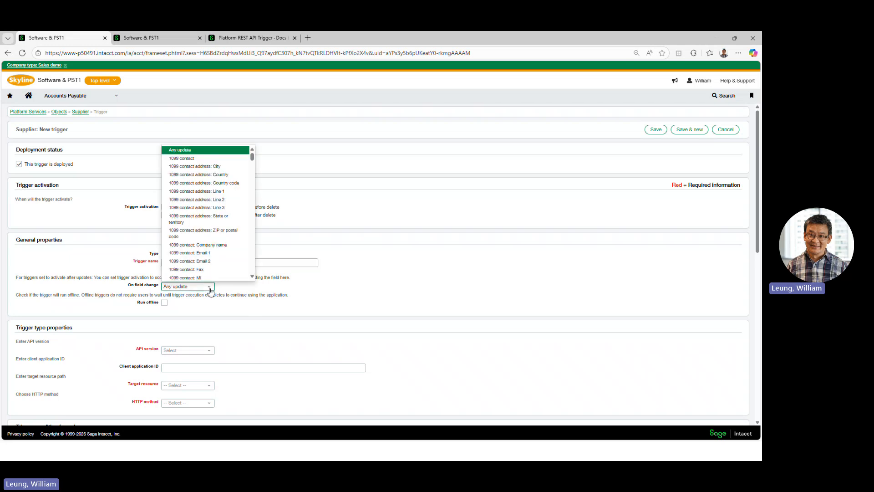
click(233, 292)
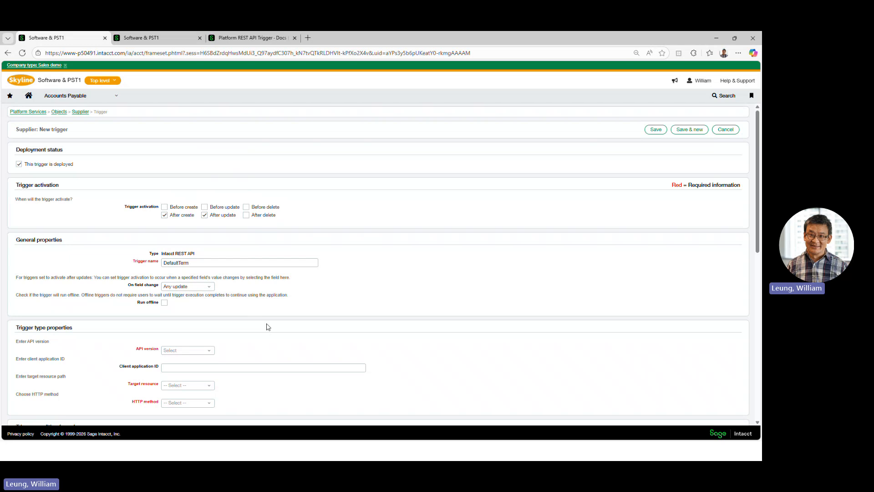
Check the API version guidance in the documentation and set the trigger's API version to 1
scroll(268, 326, down, 1)
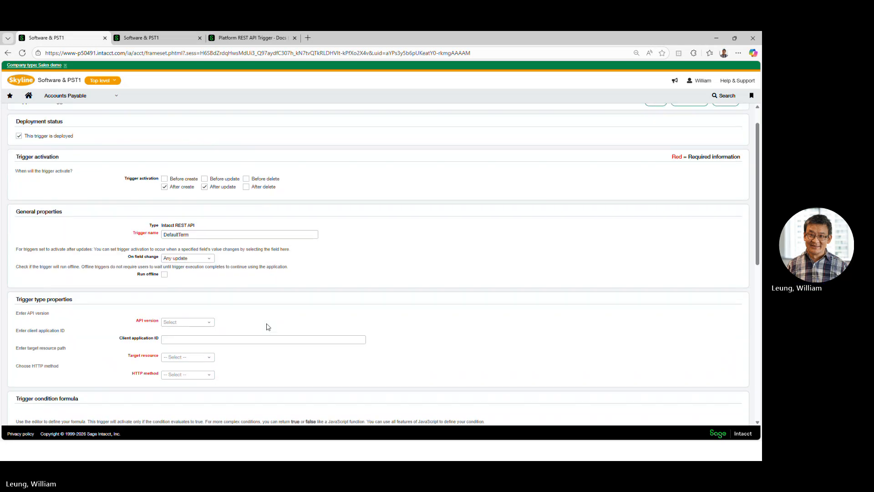
click(250, 39)
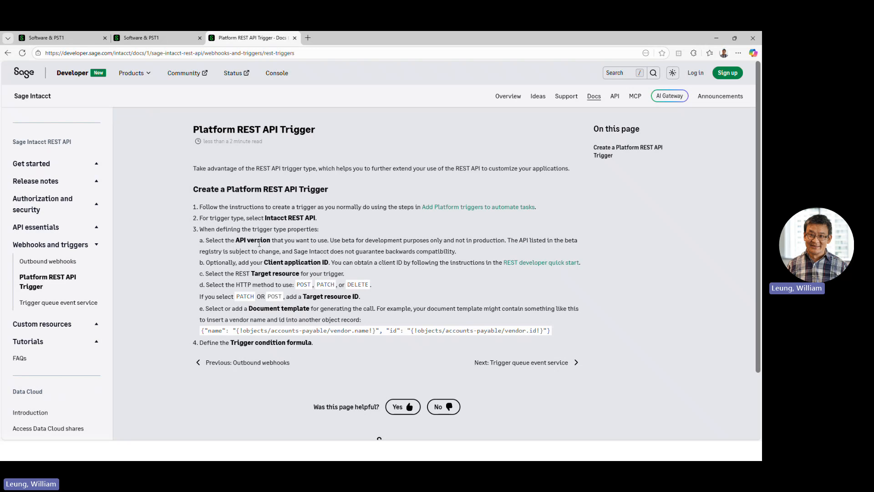
click(78, 39)
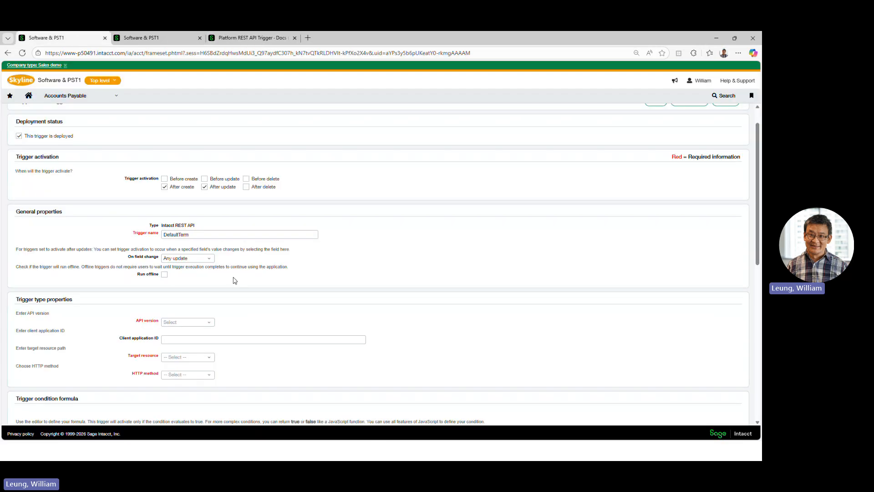
click(211, 324)
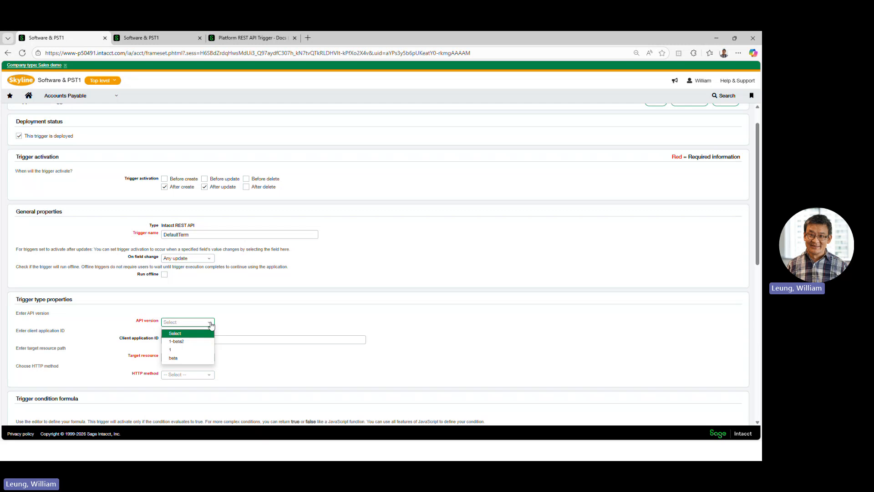
click(195, 350)
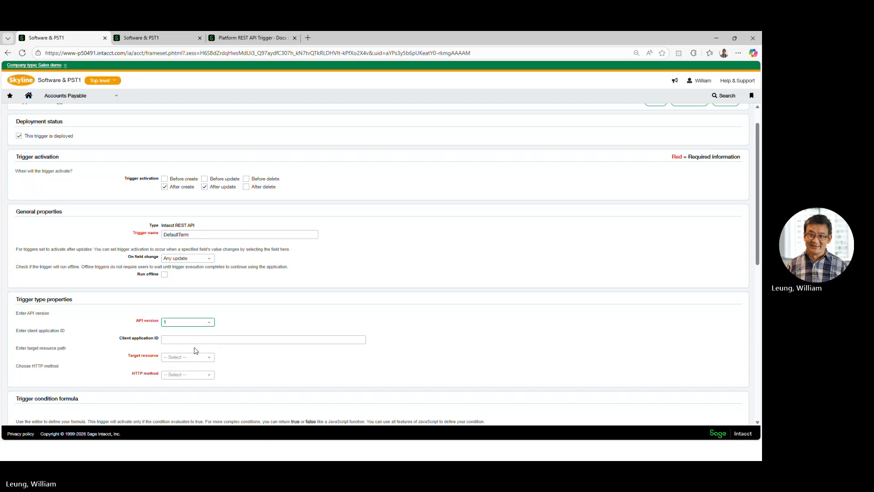
Set the trigger's target resource to vendor and its HTTP method to PATCH
scroll(195, 350, up, 1)
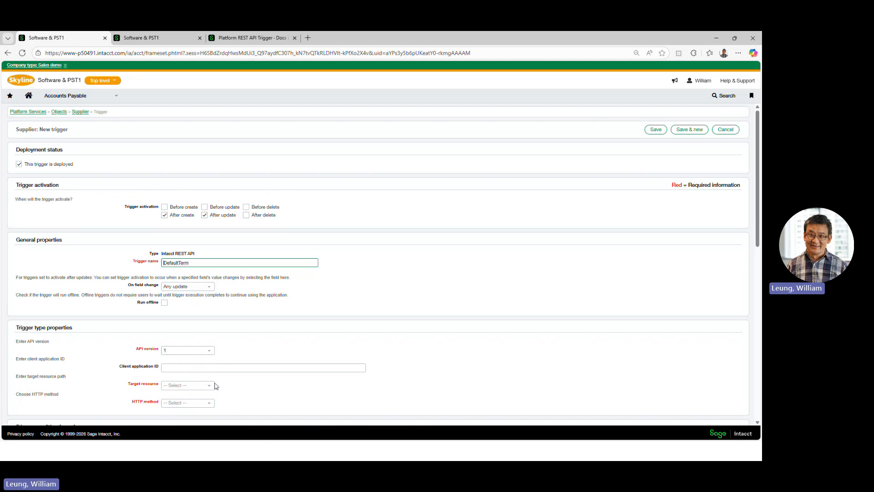
click(202, 368)
scroll(230, 391, down, 1)
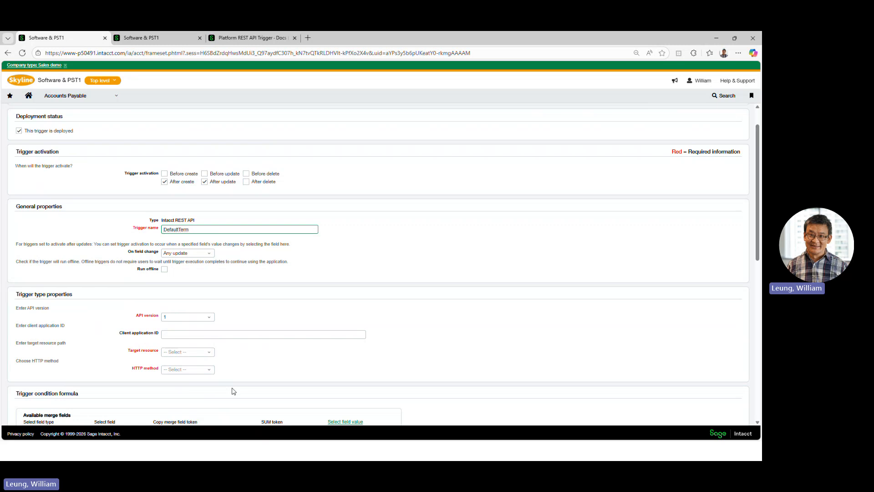
click(210, 358)
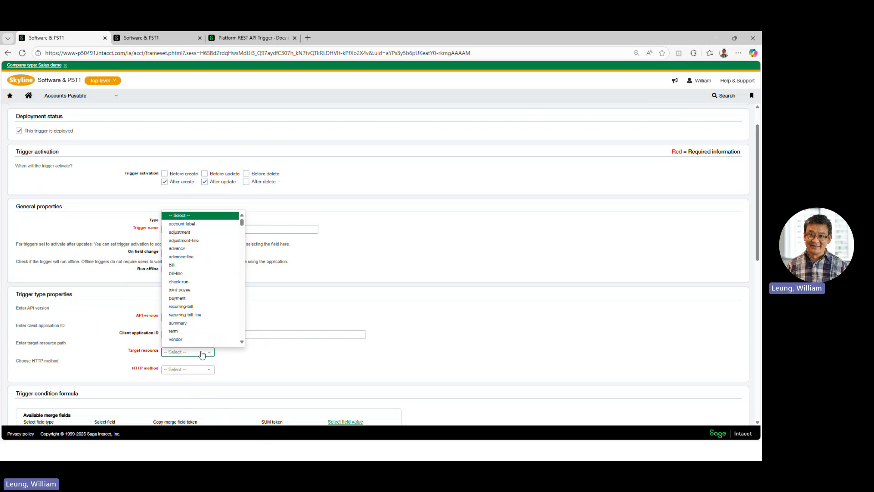
click(190, 340)
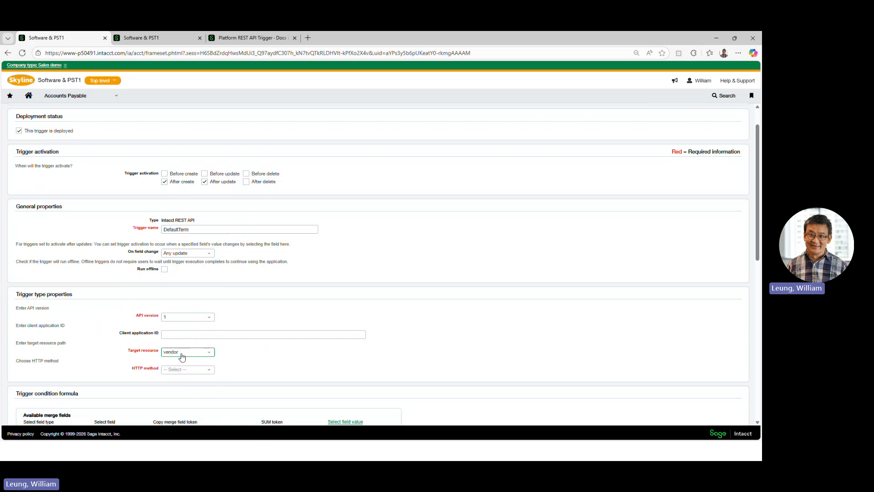
click(213, 372)
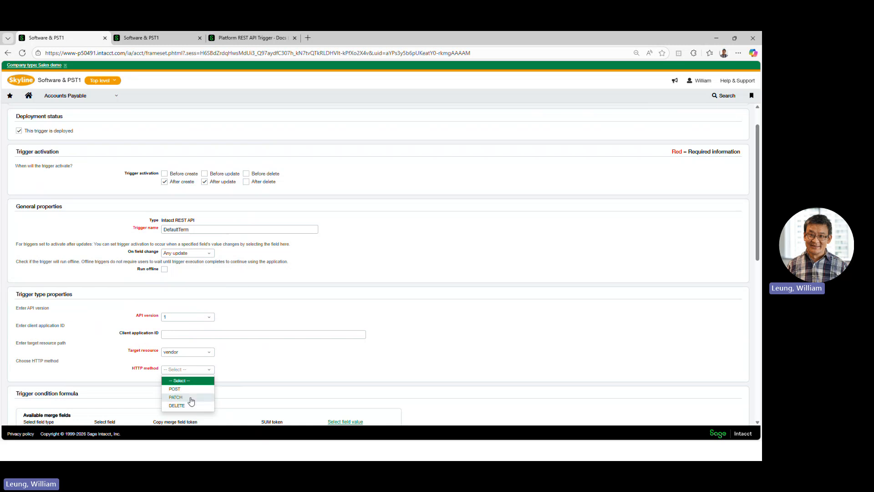
click(175, 397)
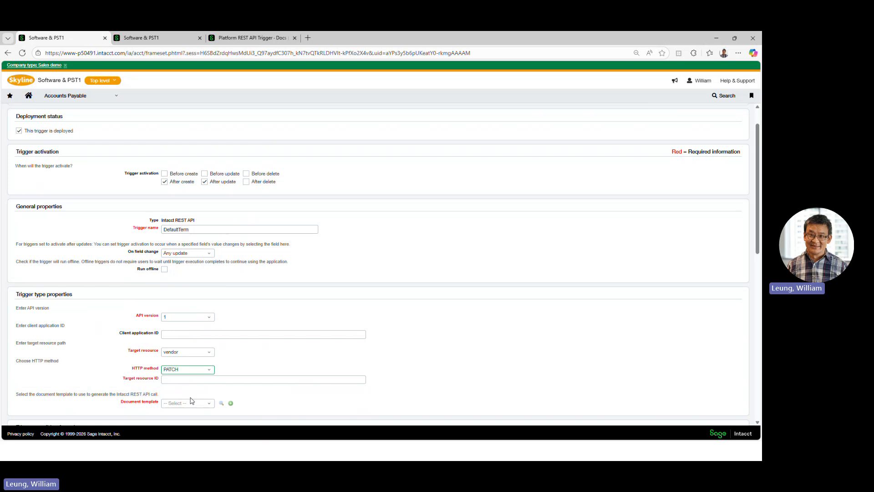
Check the REST API trigger documentation for the Target resource ID requirement of the PATCH and POST methods, and return to the trigger form
click(246, 39)
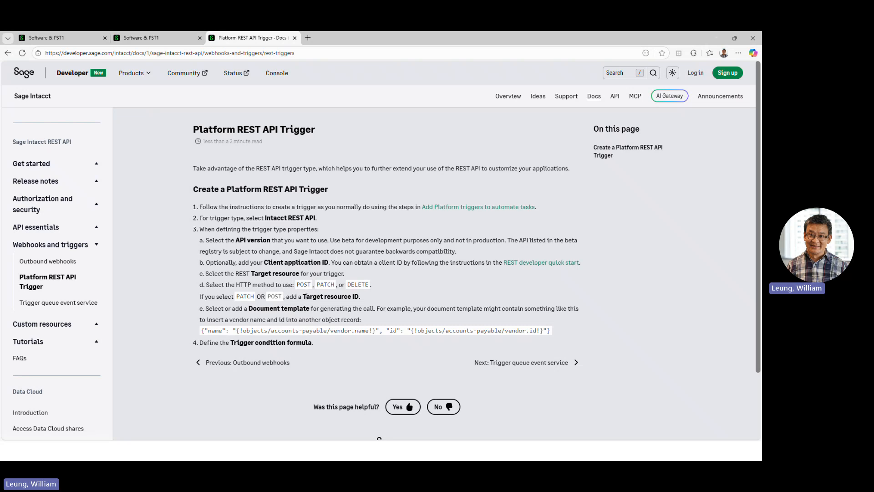
drag(306, 297, 364, 303)
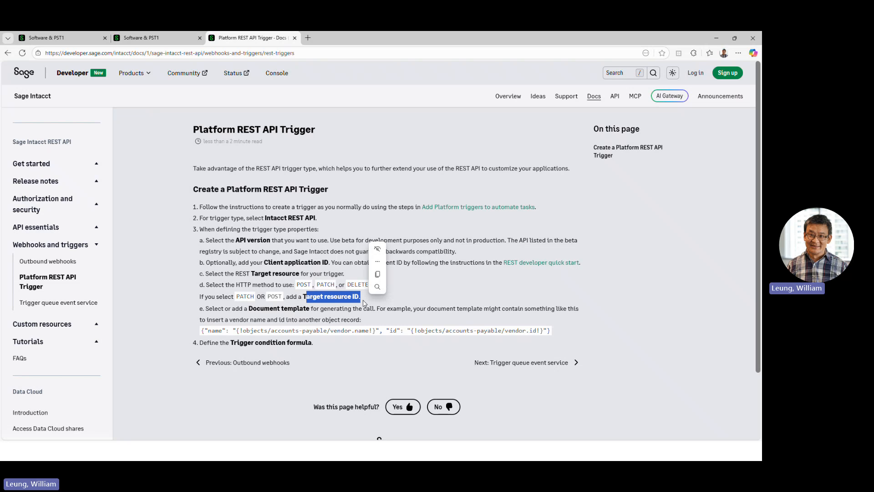
click(364, 302)
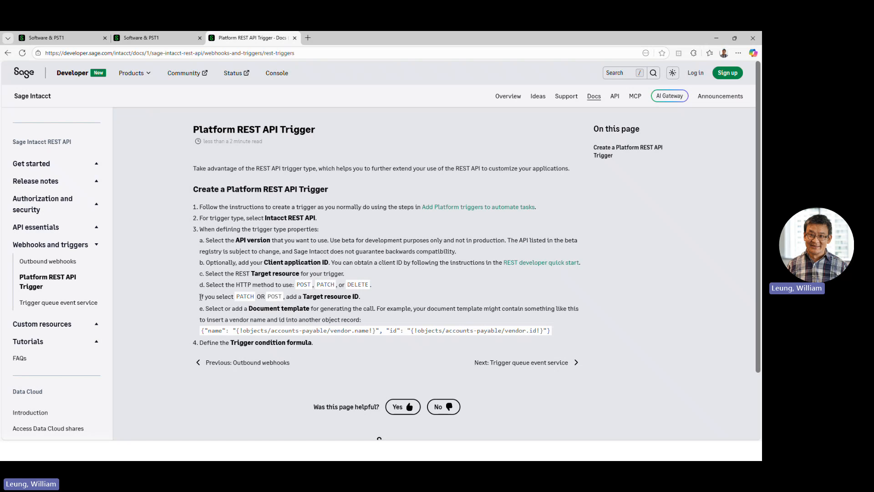
drag(201, 297, 282, 301)
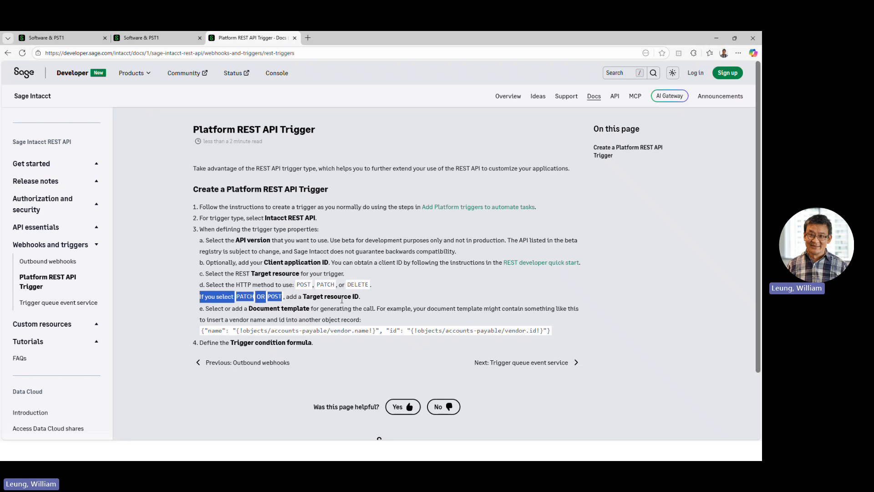
drag(302, 296, 358, 299)
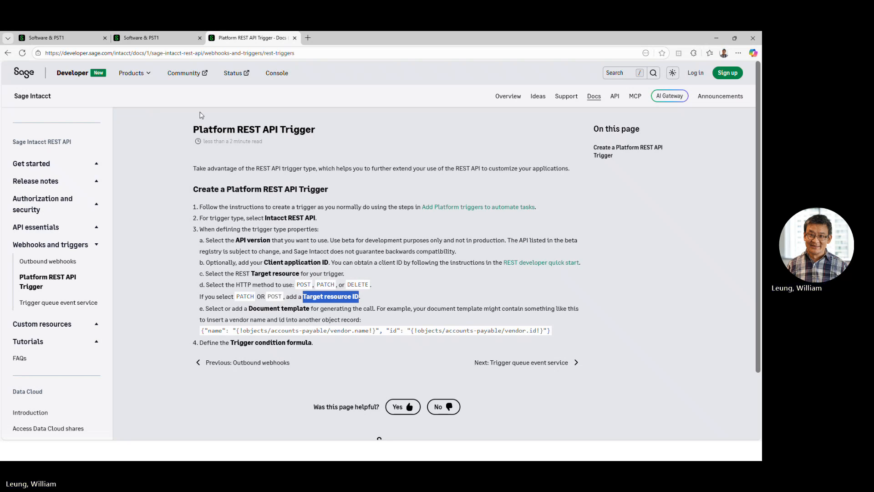
click(60, 39)
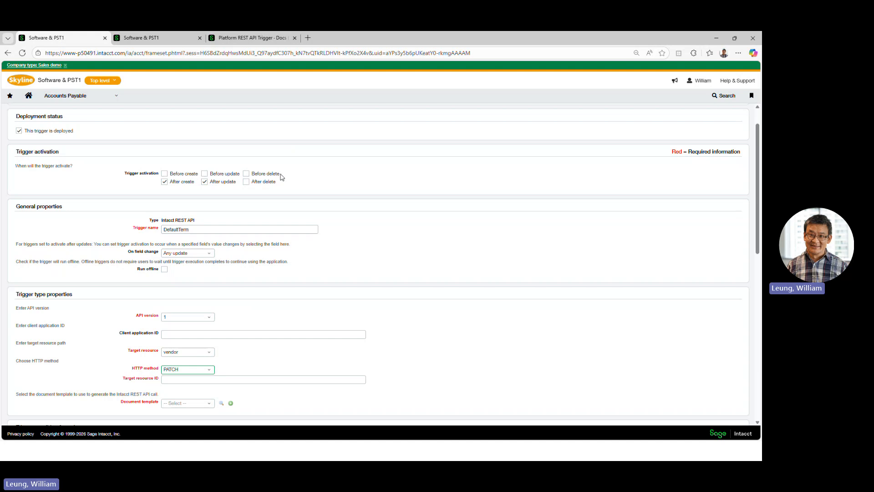
Copy the merge field token for Supplier ID from the accounts-payable/vendor fields into the Target resource ID
scroll(334, 226, down, 2)
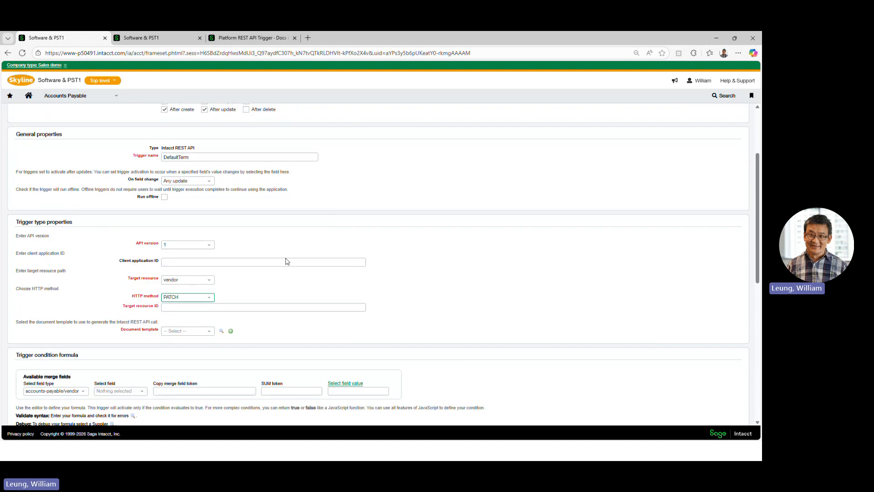
click(240, 308)
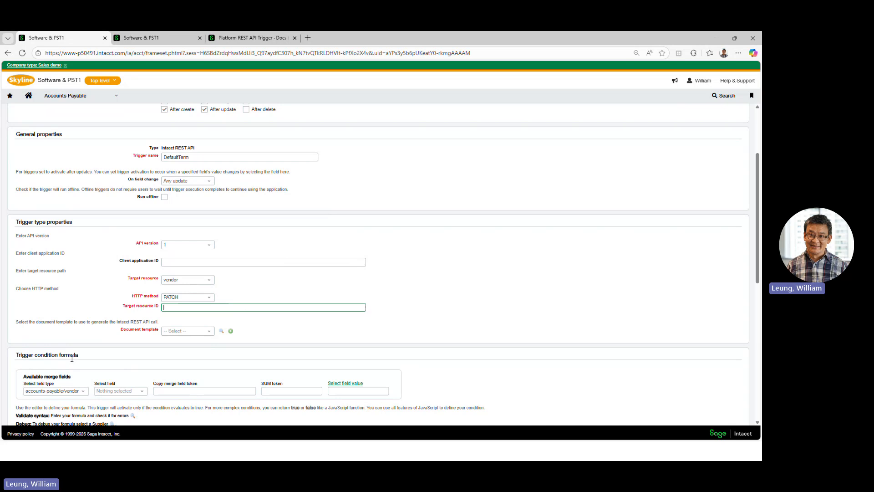
click(142, 393)
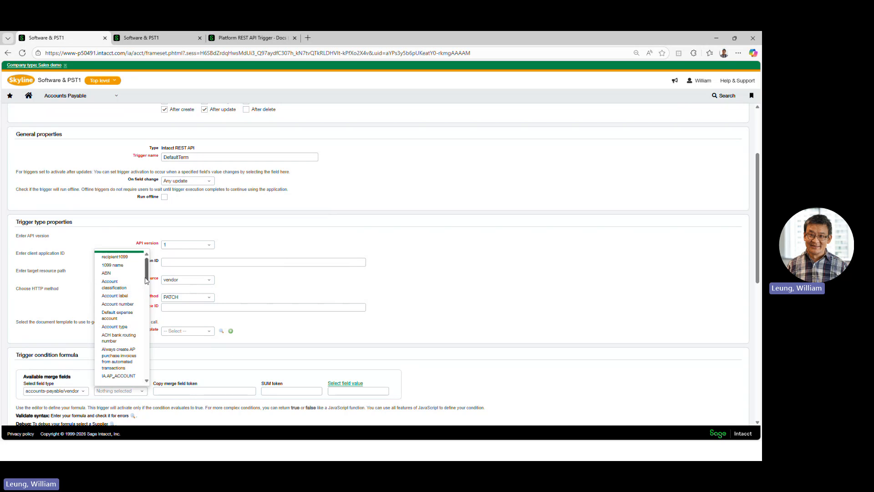
scroll(147, 285, down, 1)
drag(146, 285, 148, 363)
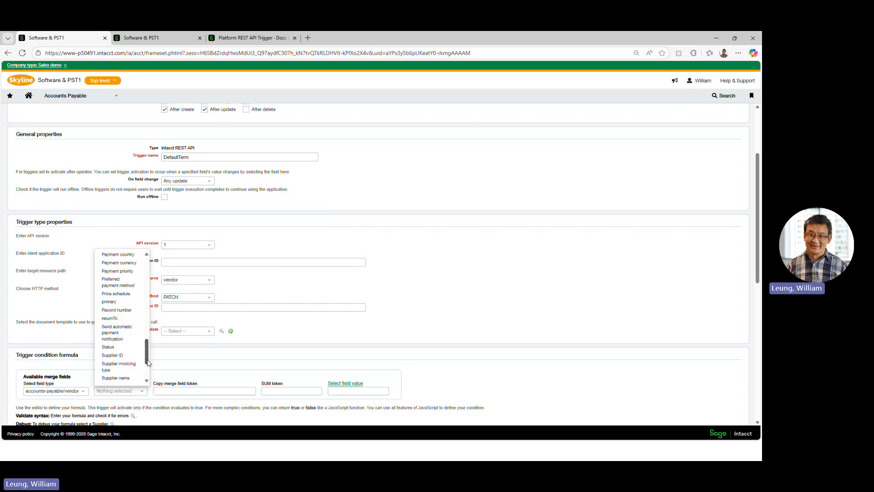
click(113, 355)
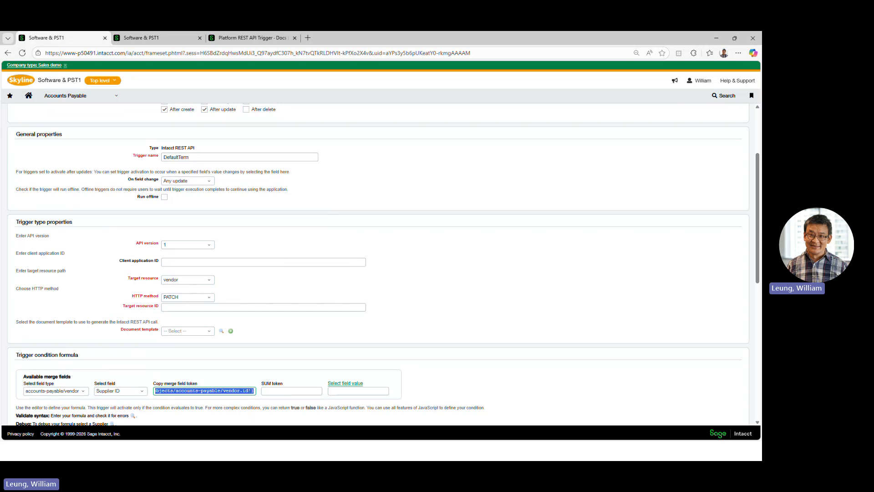
right_click(222, 392)
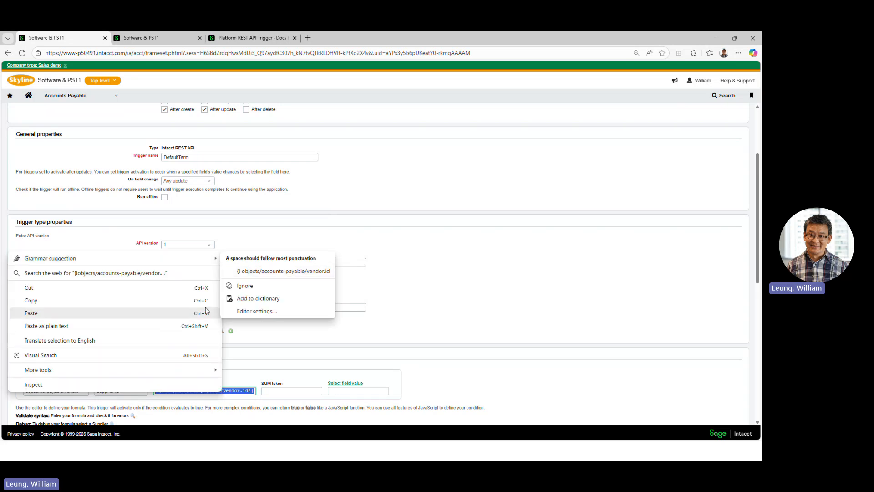
click(127, 301)
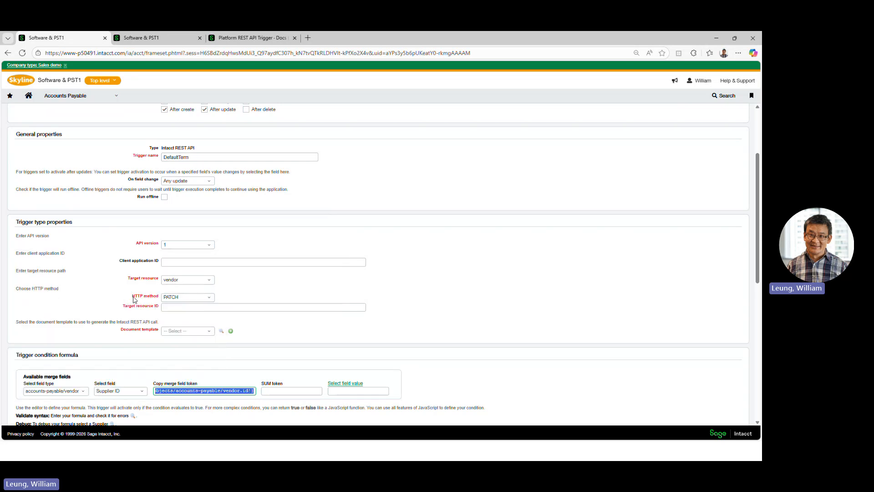
click(214, 308)
key(ctrl+v)
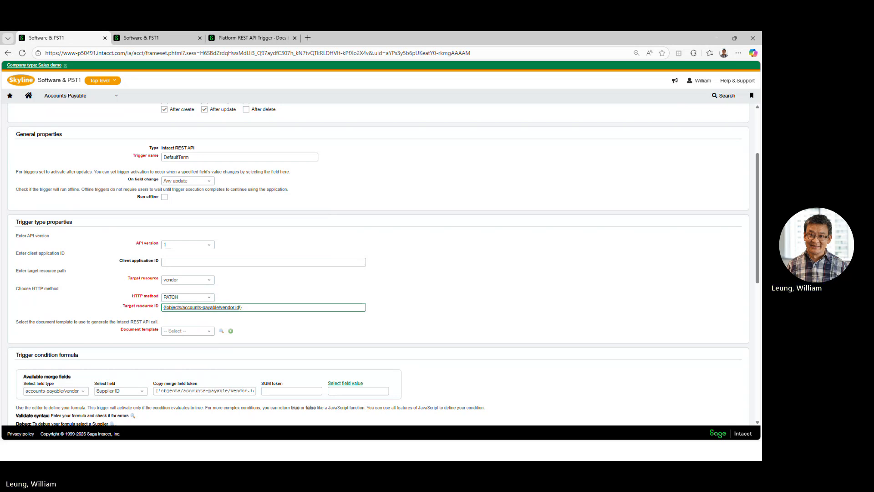
Switch to Postman and compare the identifier in the vendor GET request's URL with the key field in its response
key(alt+Tab)
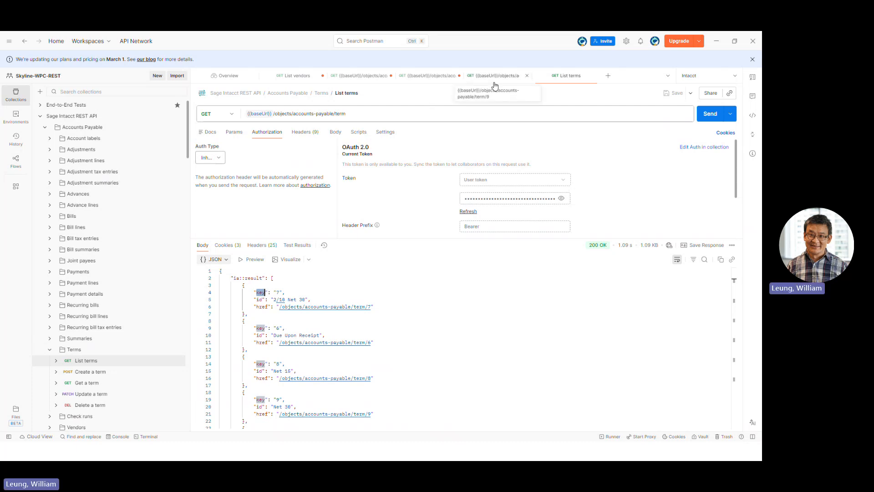
click(372, 80)
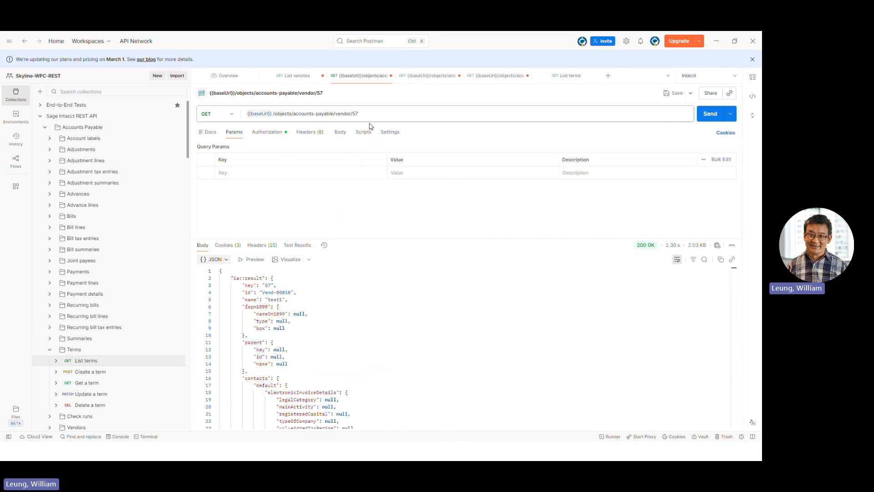
click(430, 80)
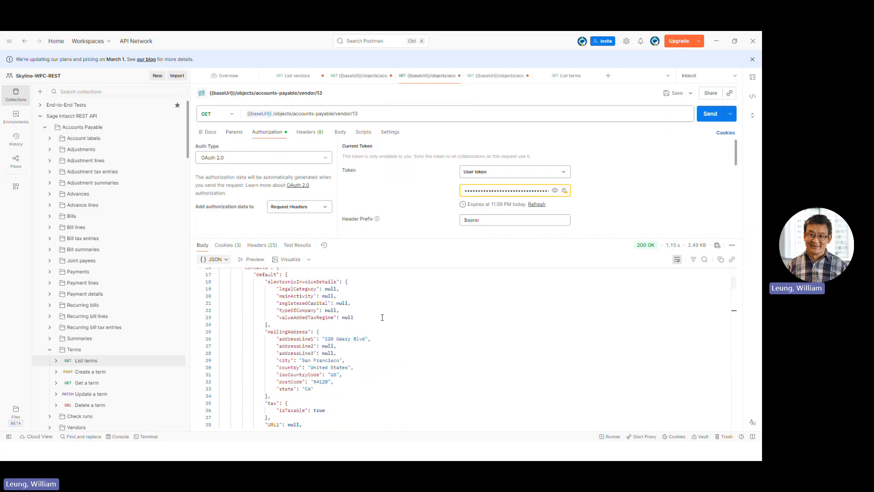
scroll(383, 317, up, 3)
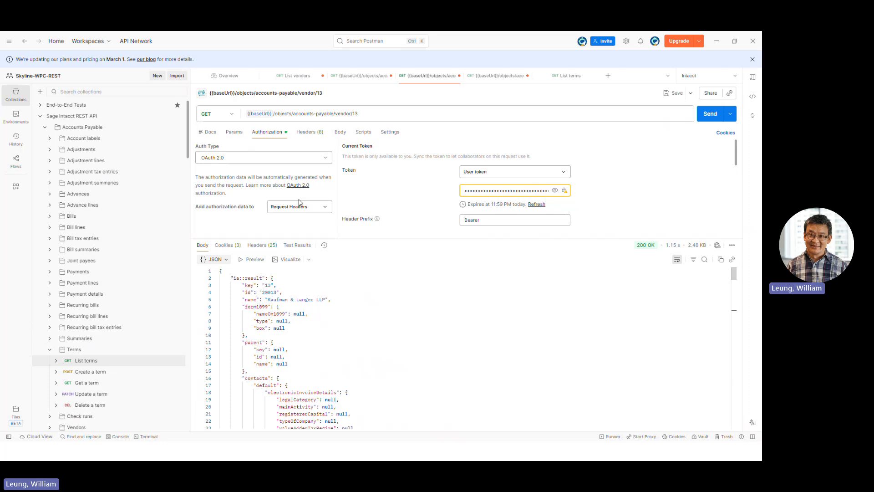
click(354, 114)
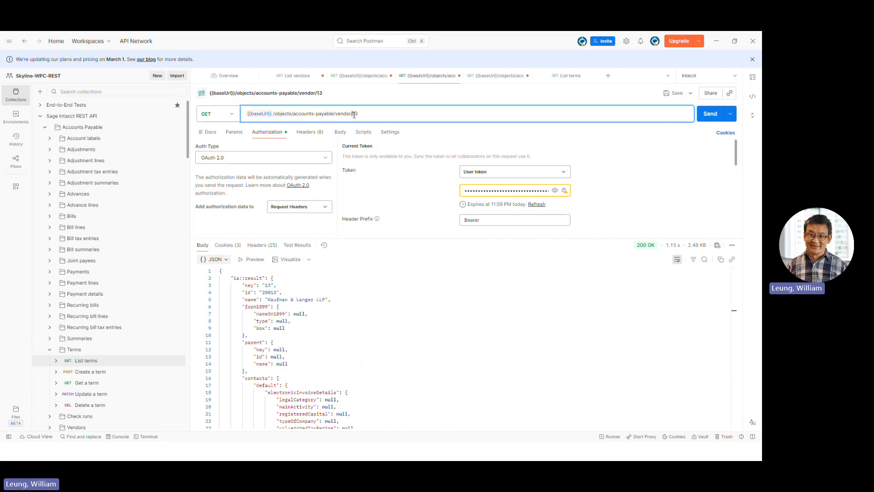
drag(354, 114, 360, 116)
drag(244, 285, 274, 285)
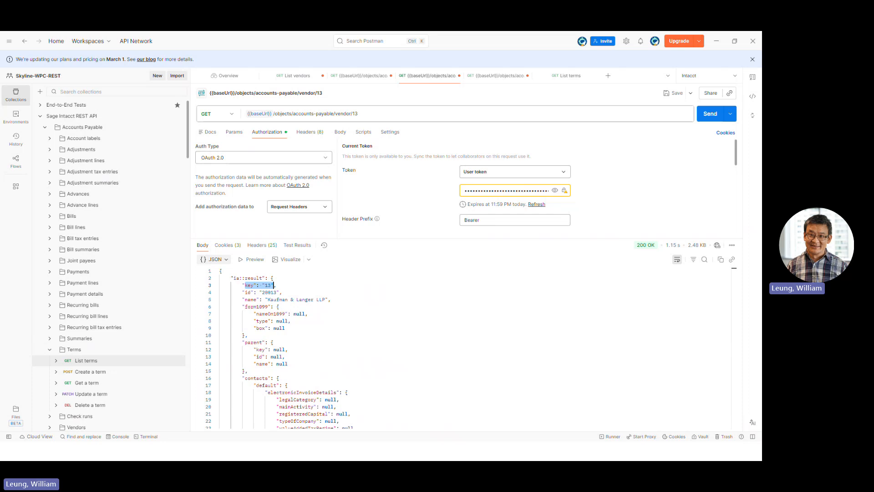
Return to the Intacct trigger form and change the Target resource ID token to {!objects/accounts-payable/vendor.key!}
key(alt+Tab)
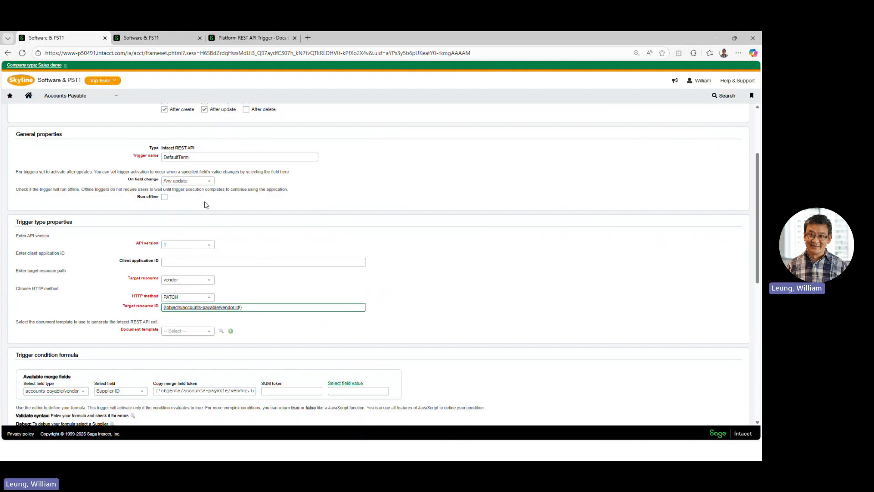
click(239, 308)
key(BackSpace)
text(key)
Switch to Postman and open the Update a vendor PATCH request in the Vendors folder to examine its URL and body
key(alt+Tab)
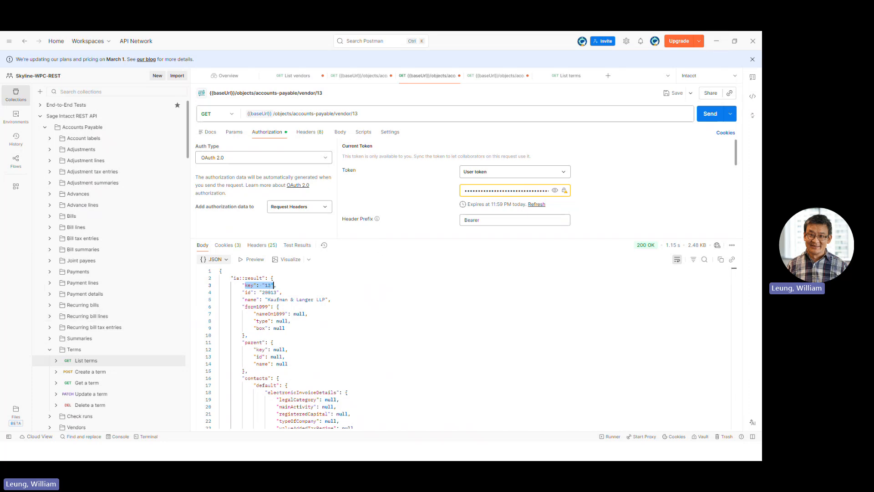
key(alt+Tab)
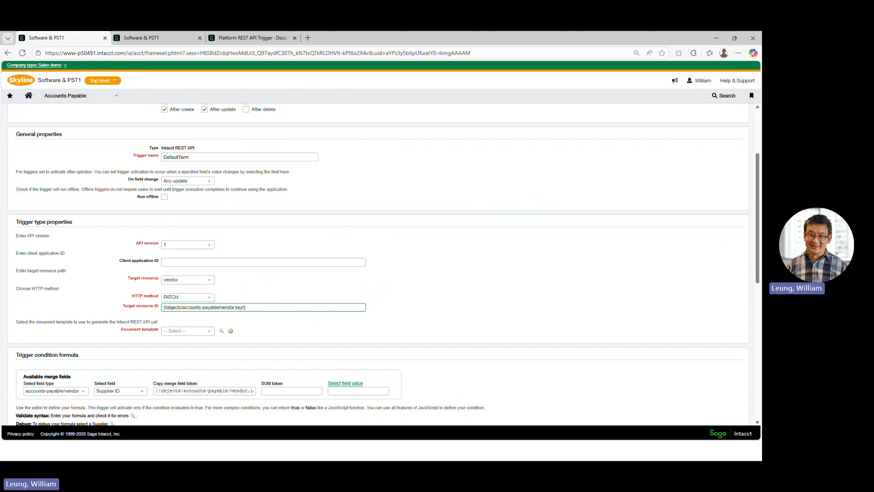
key(alt+Tab)
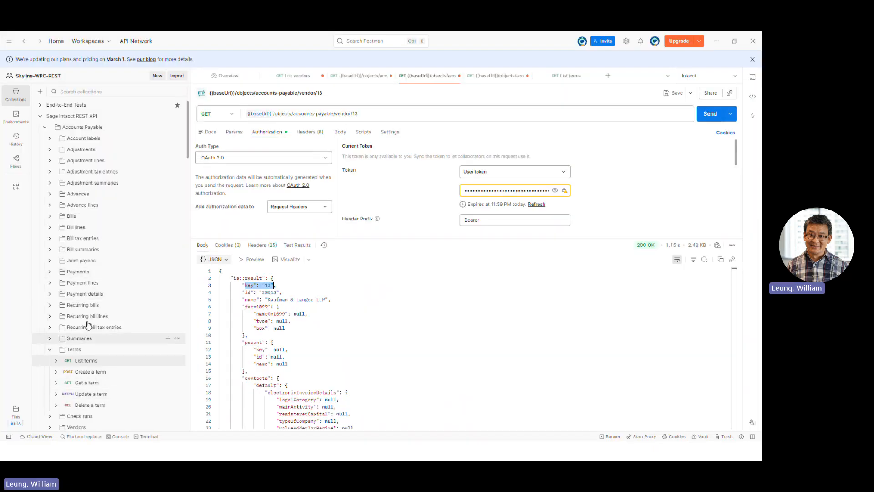
scroll(104, 326, down, 3)
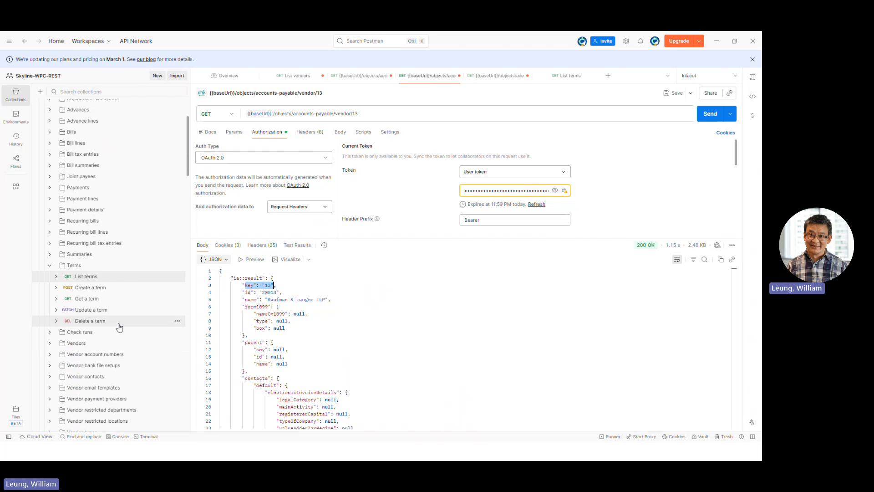
click(51, 344)
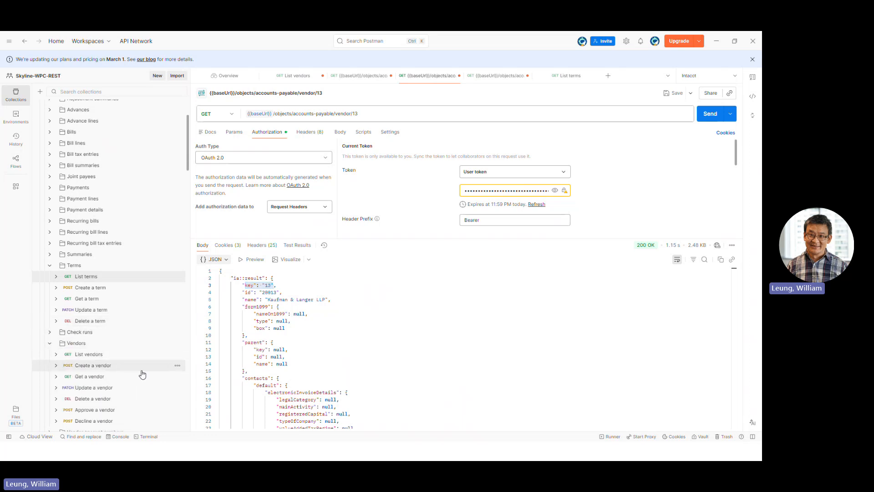
click(91, 387)
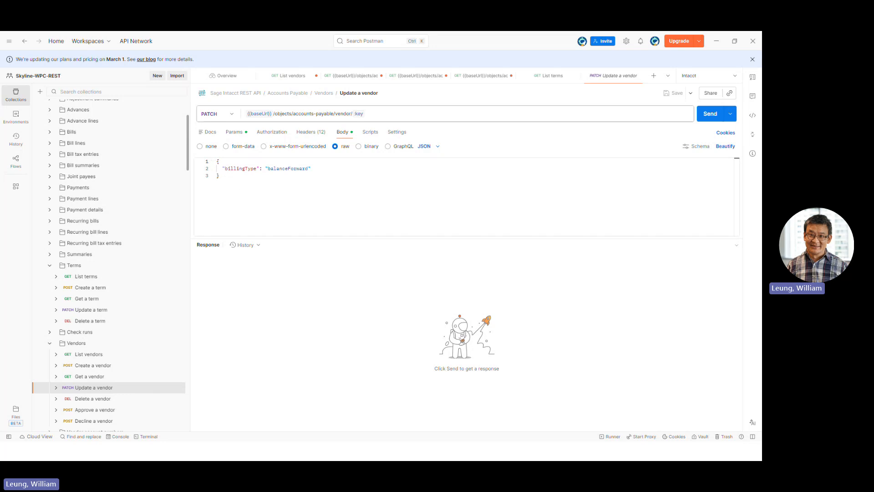
Return to the Intacct trigger form and start a new document template named DefaultTerm with API version 1
key(alt+Tab)
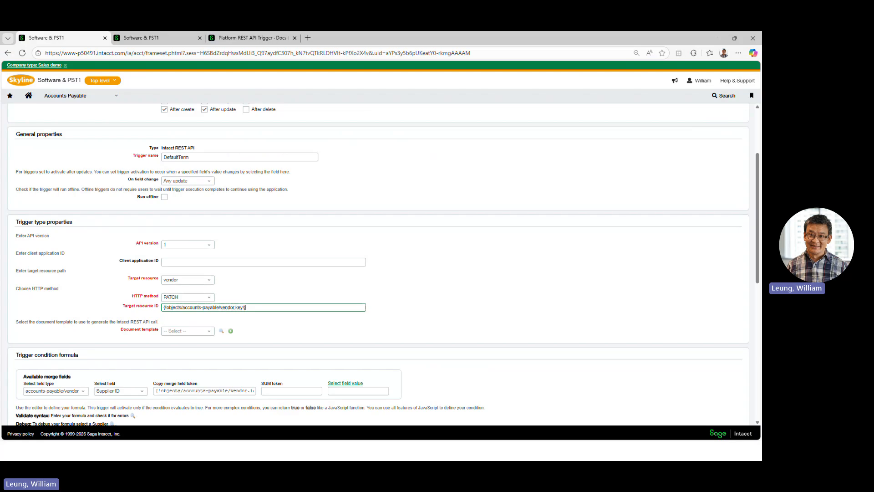
click(230, 331)
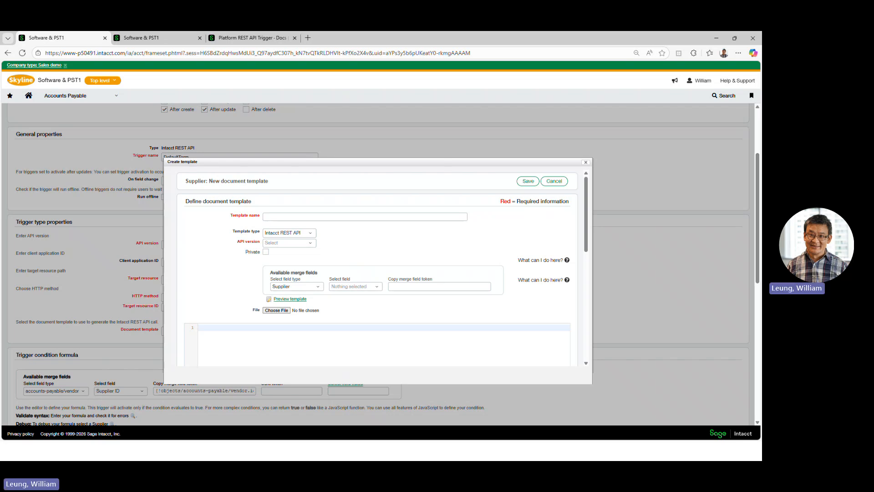
click(309, 217)
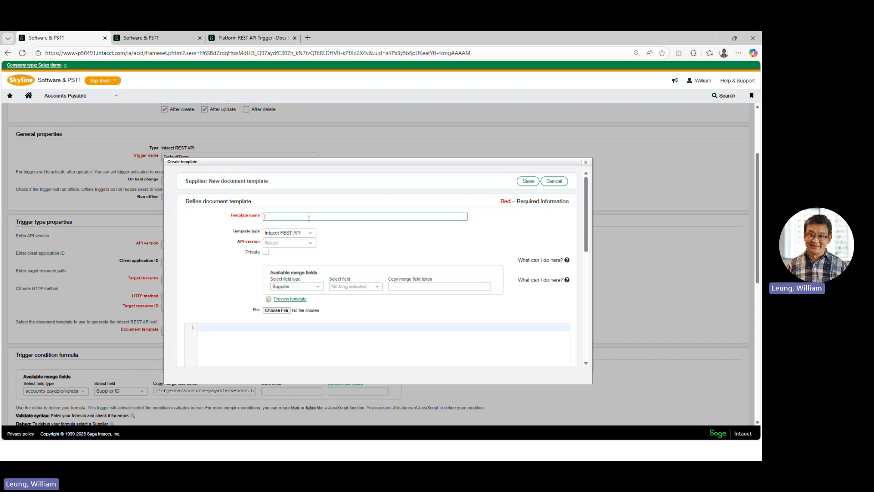
text(DefaultTerm)
click(313, 248)
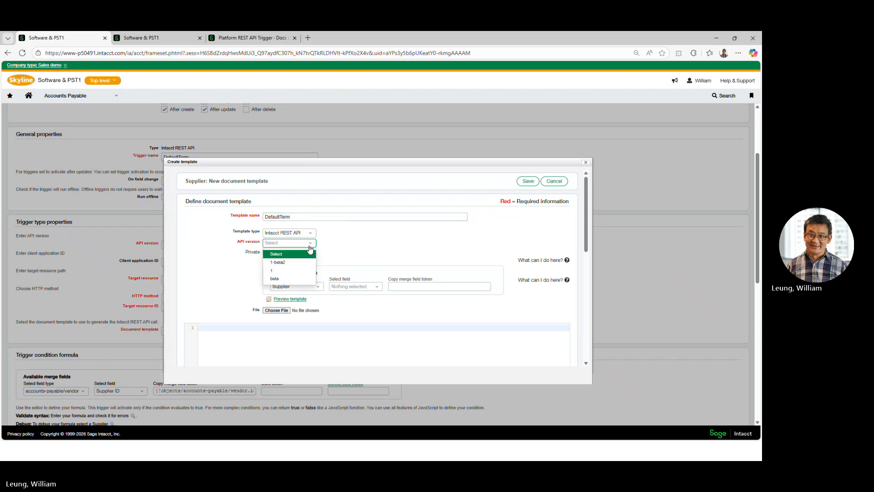
click(297, 271)
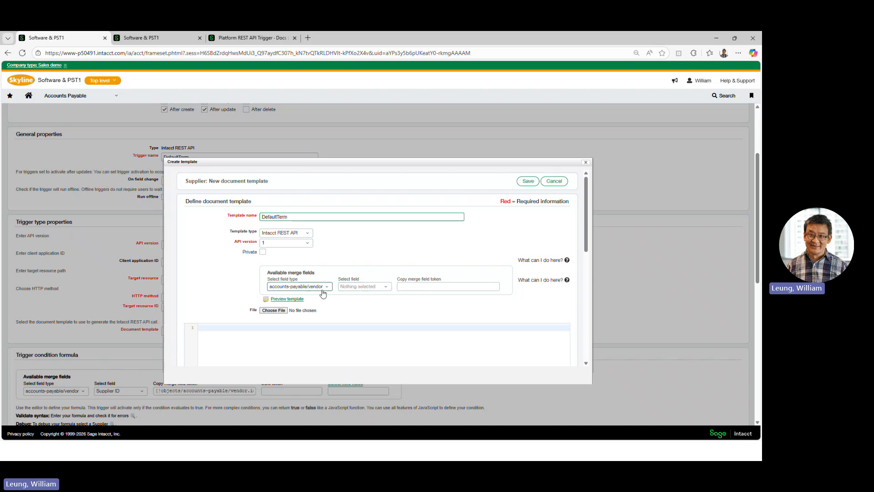
Generate the merge field token for Term from the accounts-payable/vendor fields in the document template
click(386, 287)
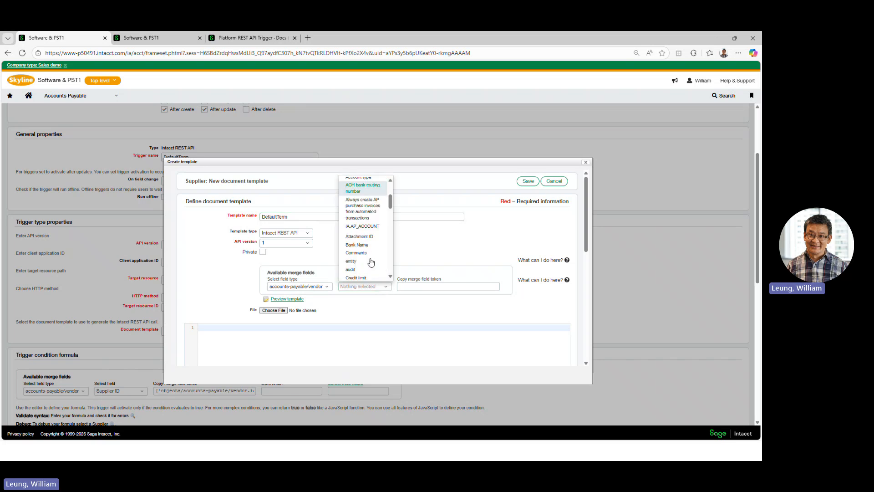
scroll(371, 262, down, 5)
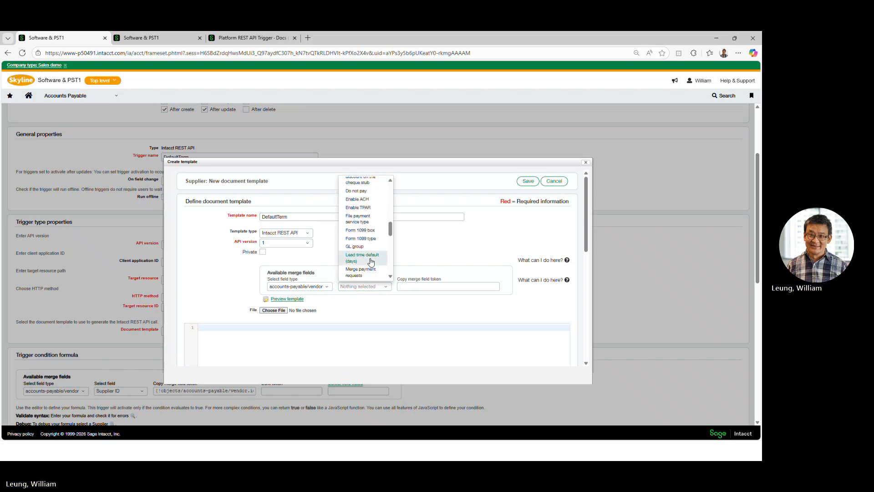
scroll(371, 262, down, 5)
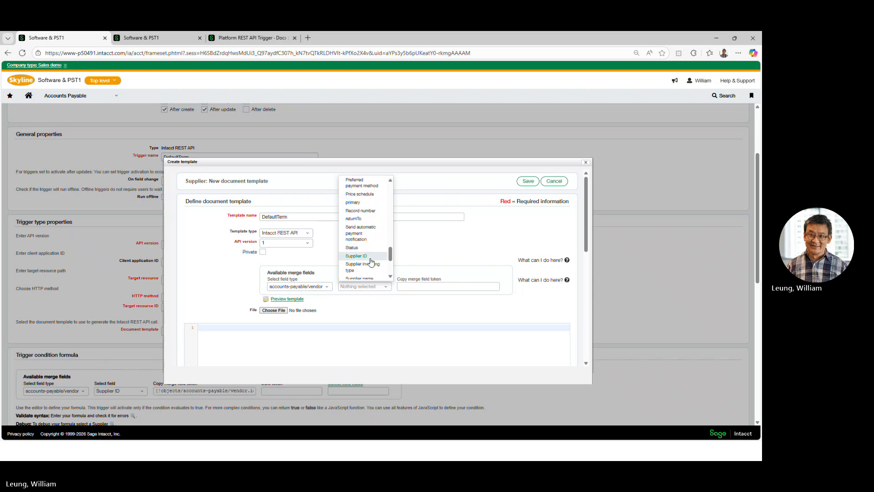
scroll(371, 262, down, 4)
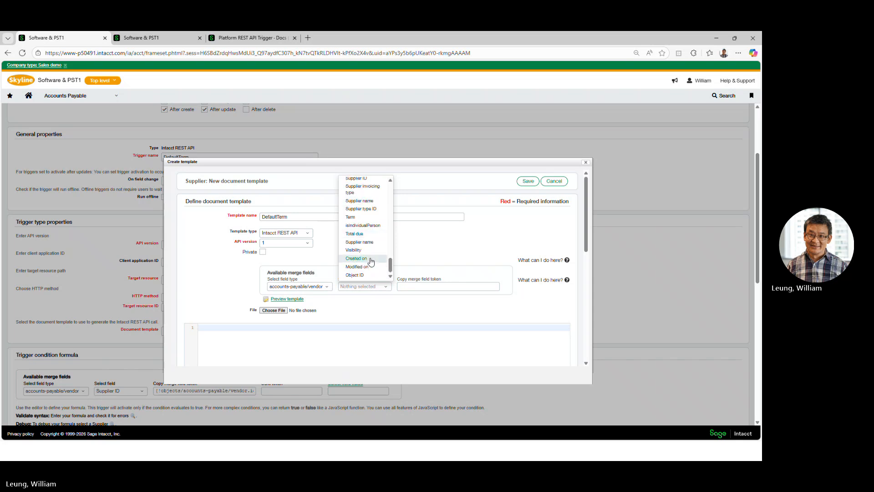
scroll(371, 262, down, 5)
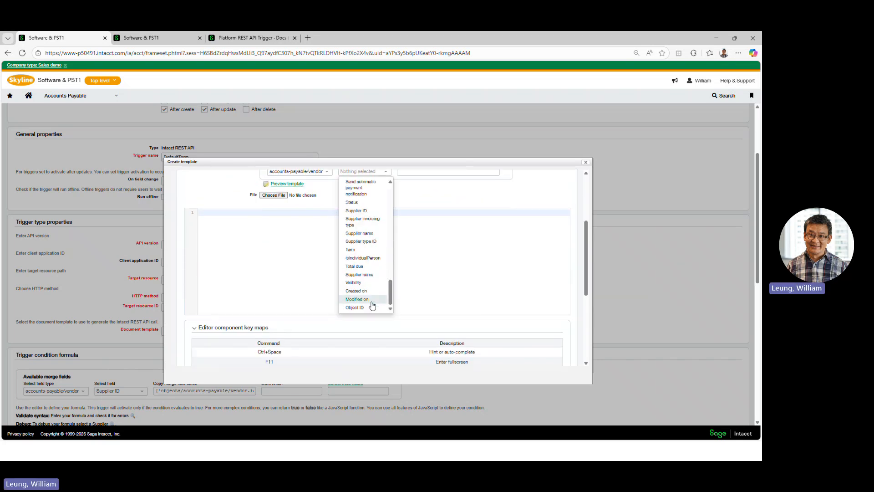
click(351, 249)
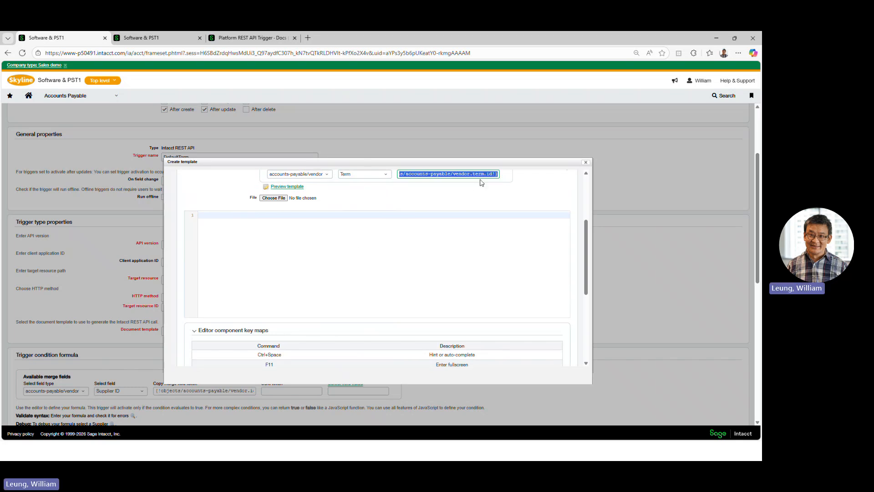
scroll(468, 207, up, 3)
scroll(468, 207, up, 1)
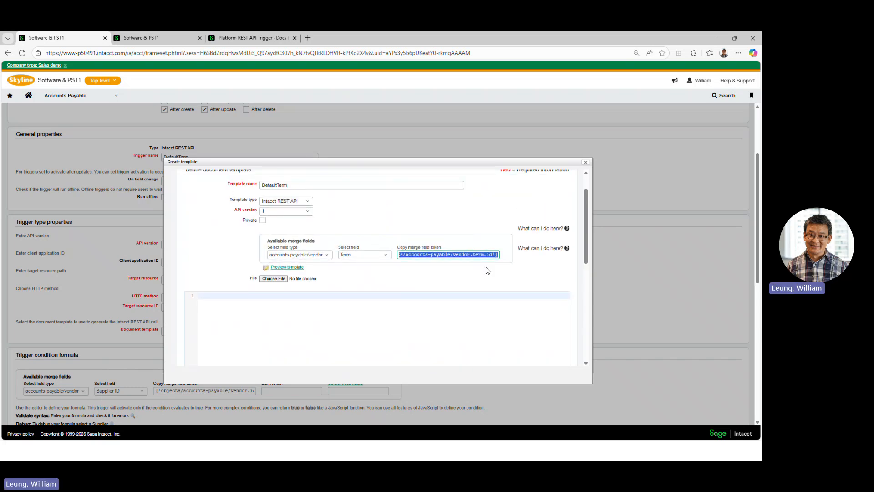
click(459, 259)
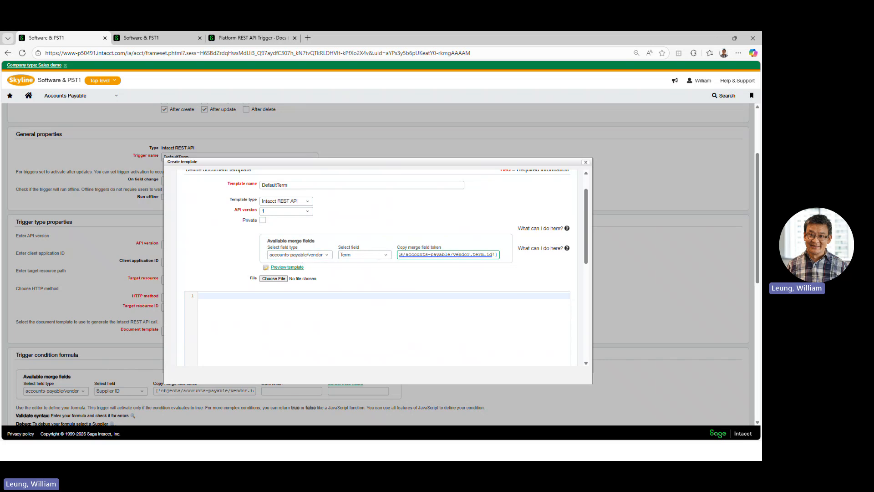
Switch to Postman and look through the single-vendor GET response to find how the payment term field is structured
key(alt+Tab)
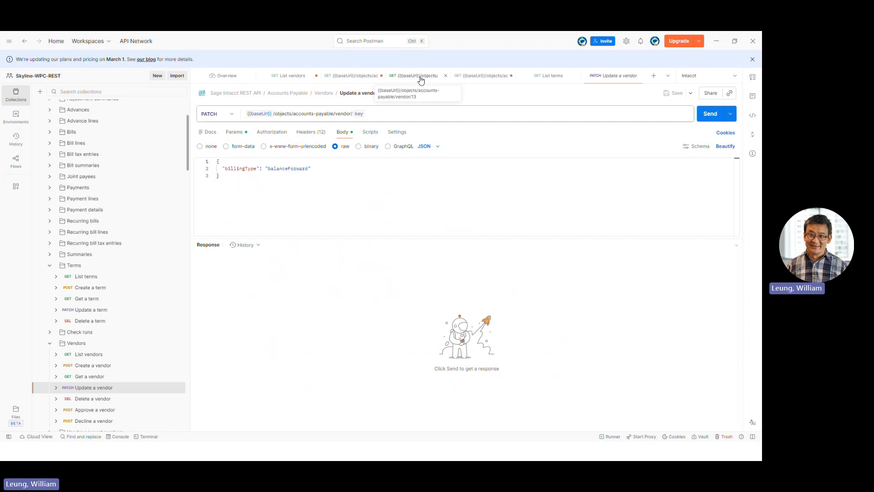
click(361, 84)
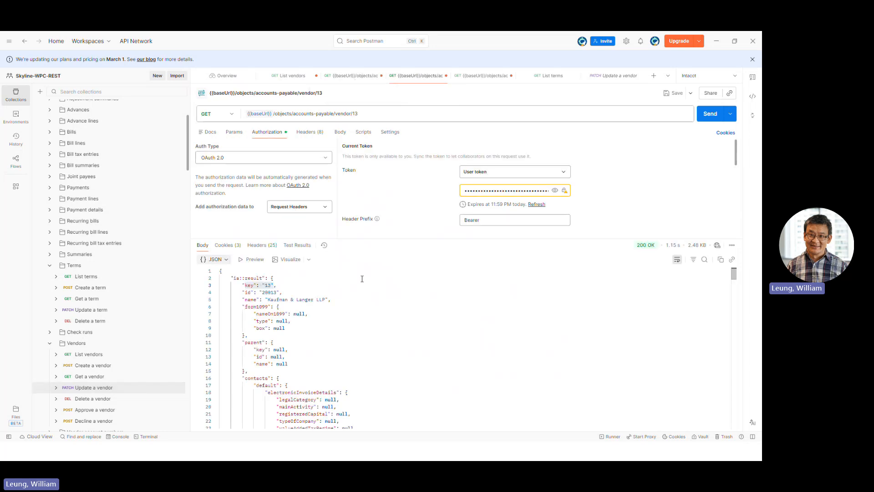
scroll(361, 278, down, 3)
scroll(361, 278, up, 3)
scroll(362, 278, down, 5)
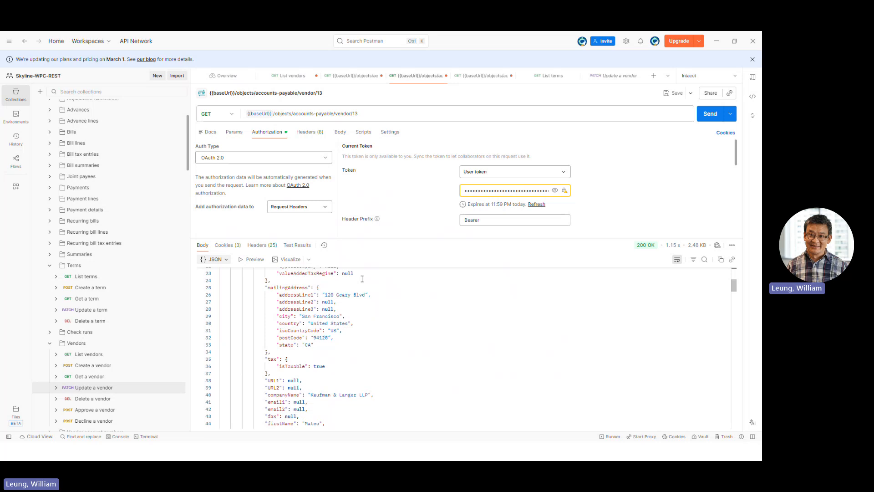
scroll(362, 279, up, 5)
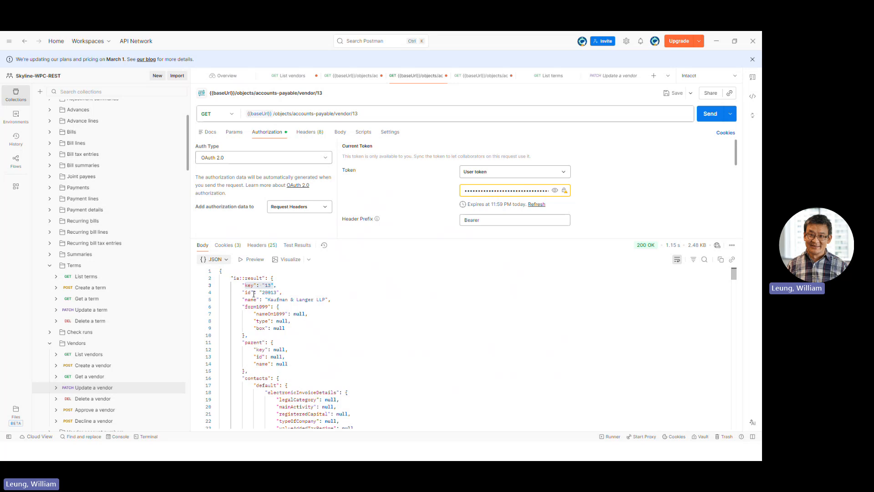
scroll(248, 348, down, 3)
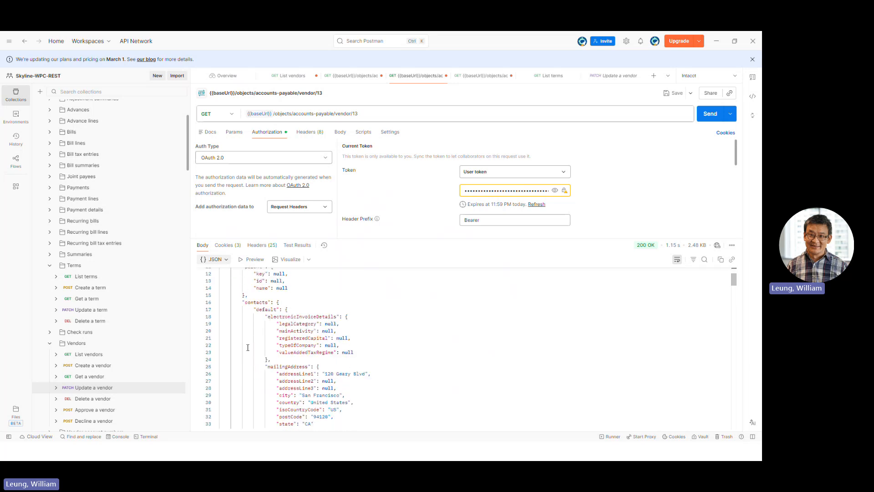
scroll(241, 346, down, 10)
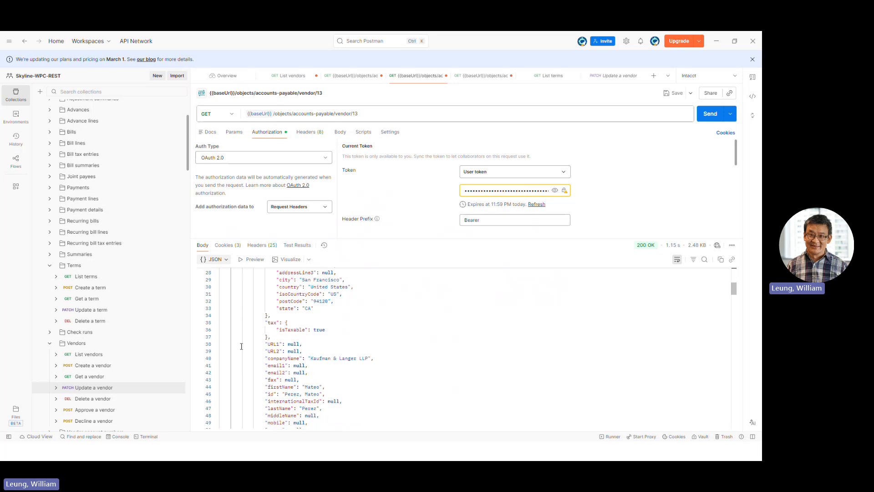
scroll(241, 346, down, 7)
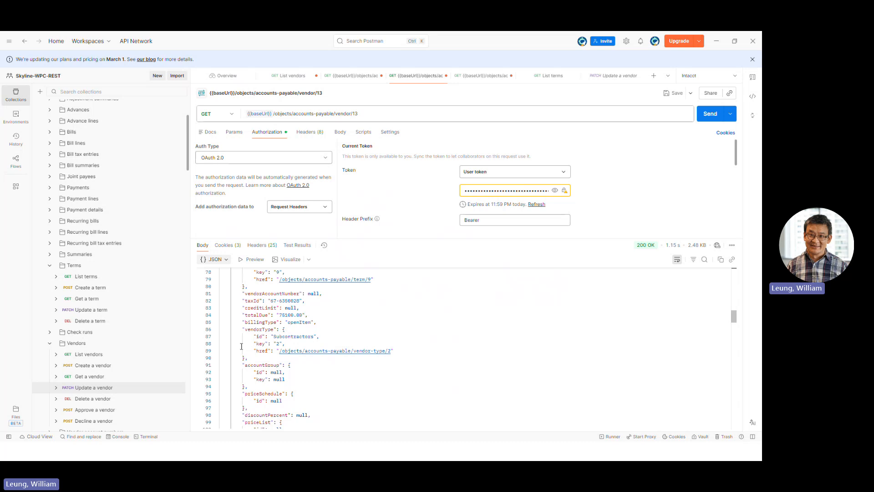
scroll(242, 347, down, 6)
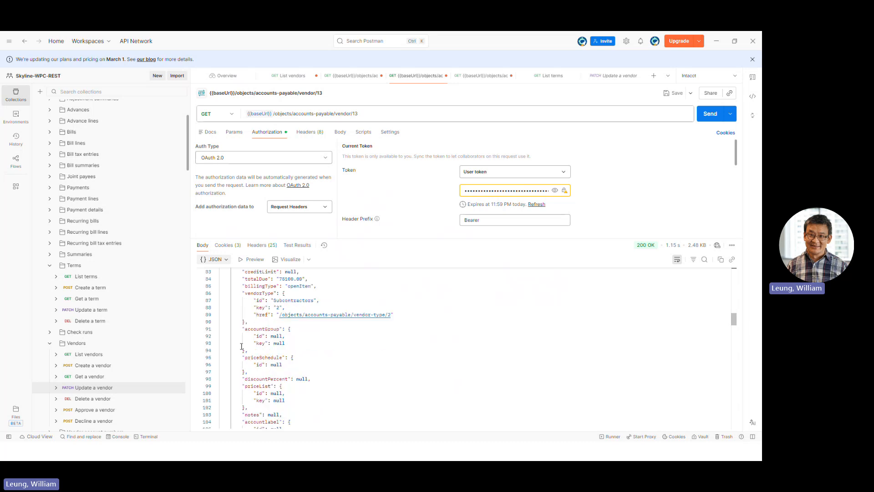
scroll(241, 346, down, 5)
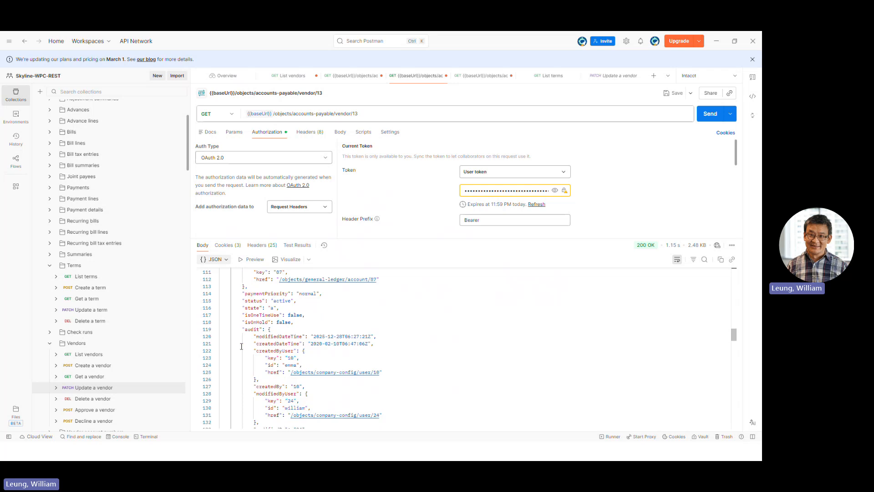
scroll(241, 346, down, 6)
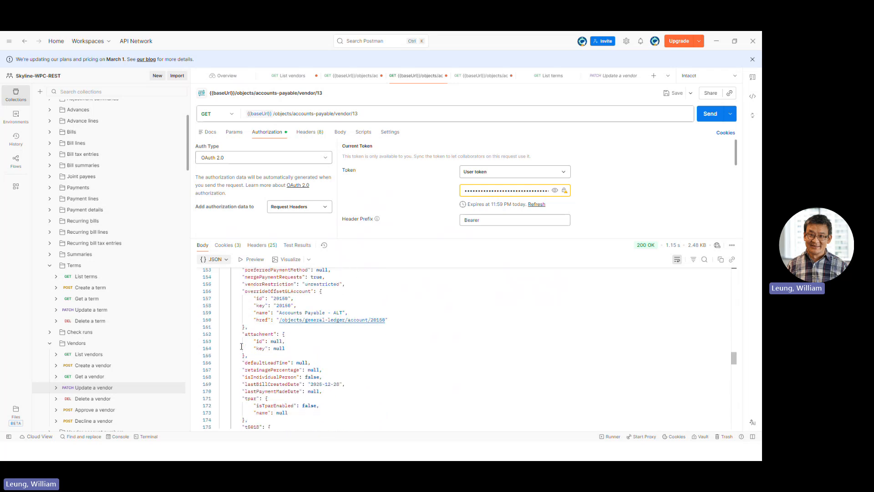
scroll(241, 346, down, 5)
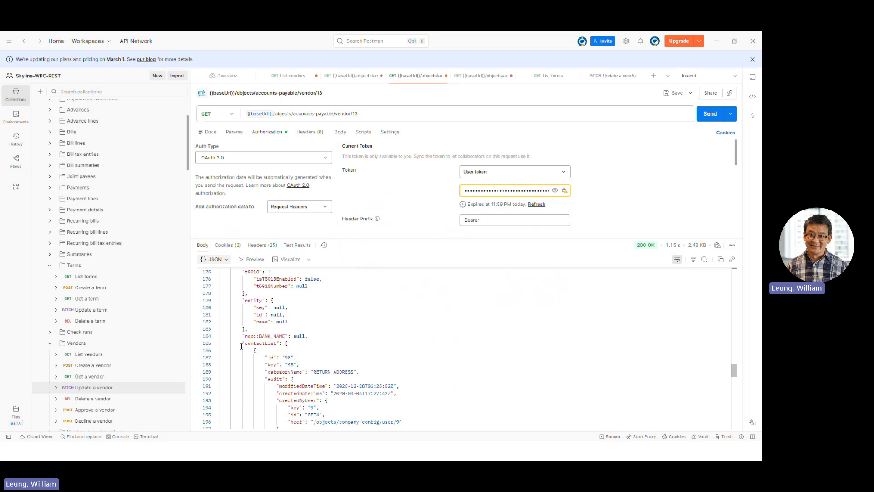
scroll(241, 346, down, 10)
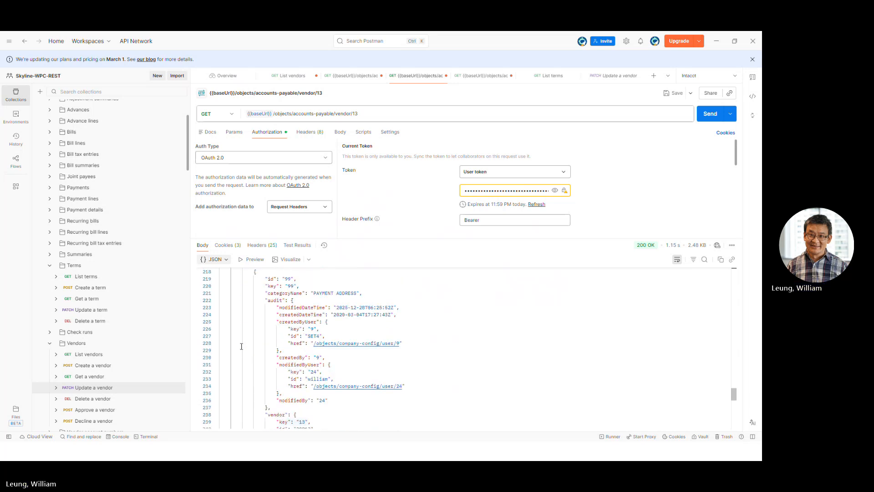
scroll(241, 347, down, 1)
scroll(241, 346, down, 3)
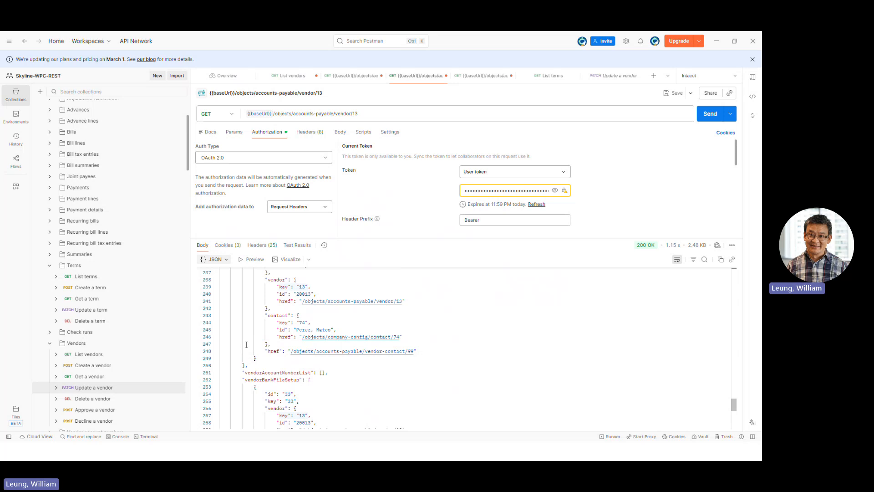
scroll(247, 344, down, 4)
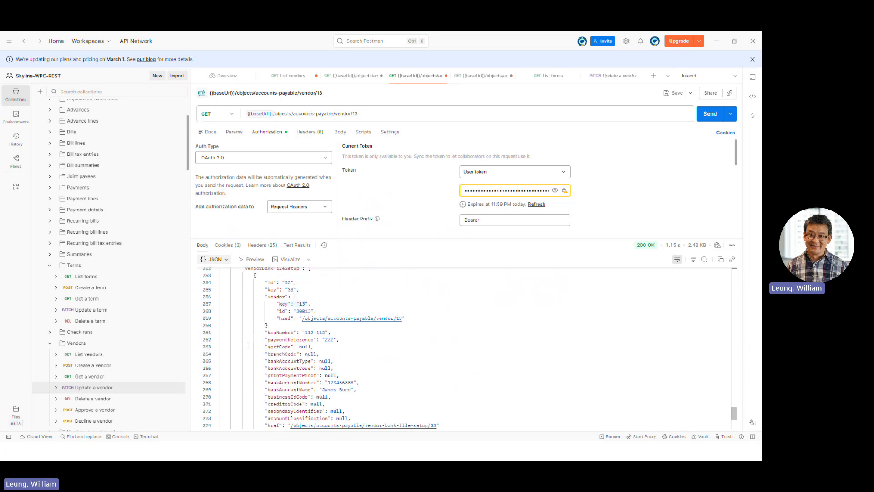
scroll(248, 345, down, 5)
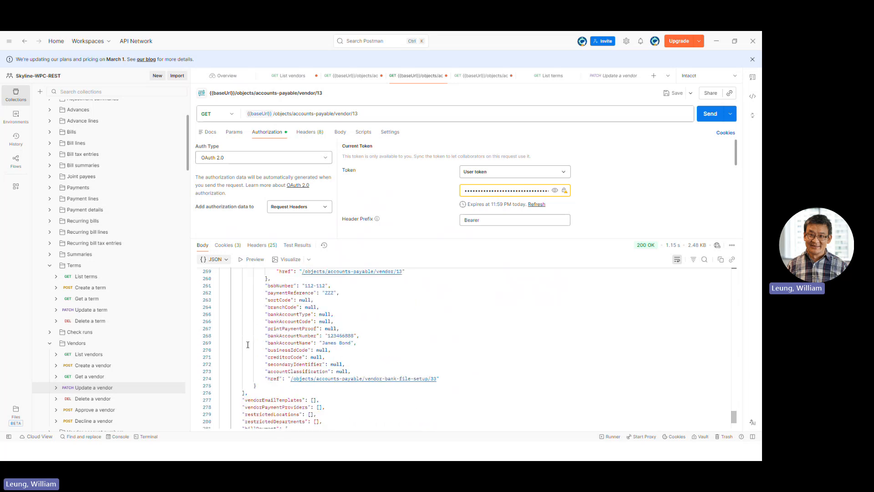
scroll(248, 344, up, 8)
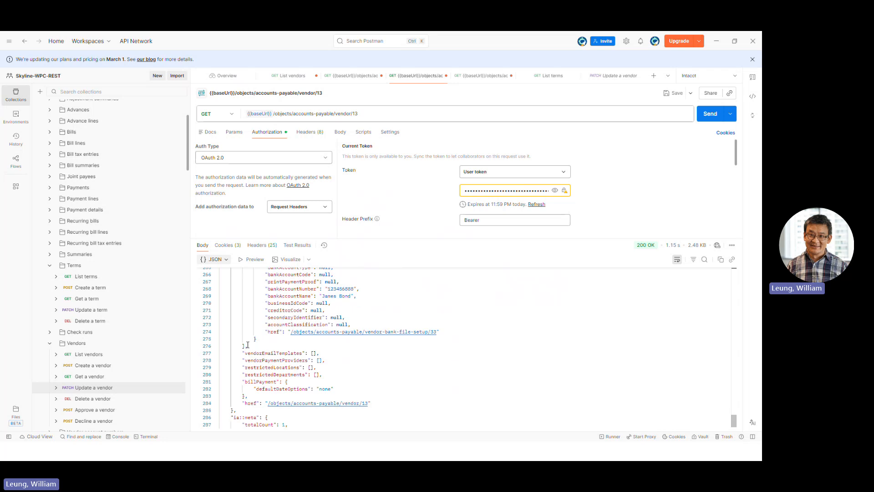
scroll(247, 344, up, 12)
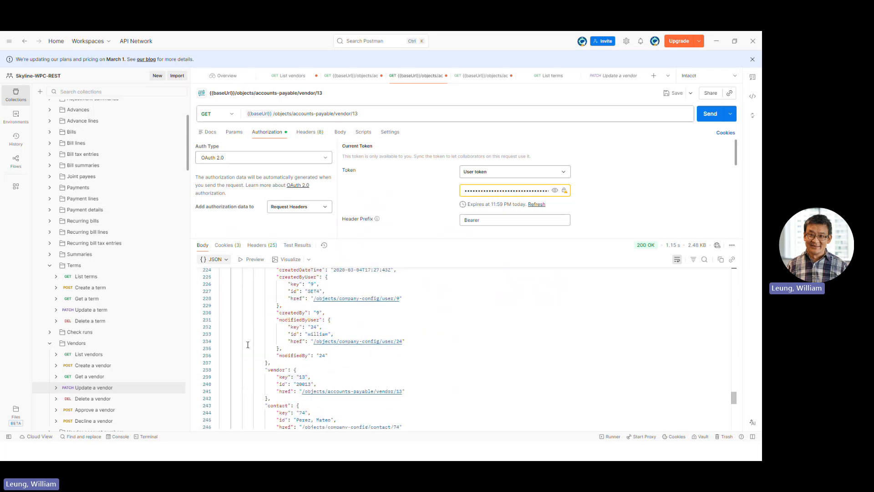
scroll(248, 345, up, 5)
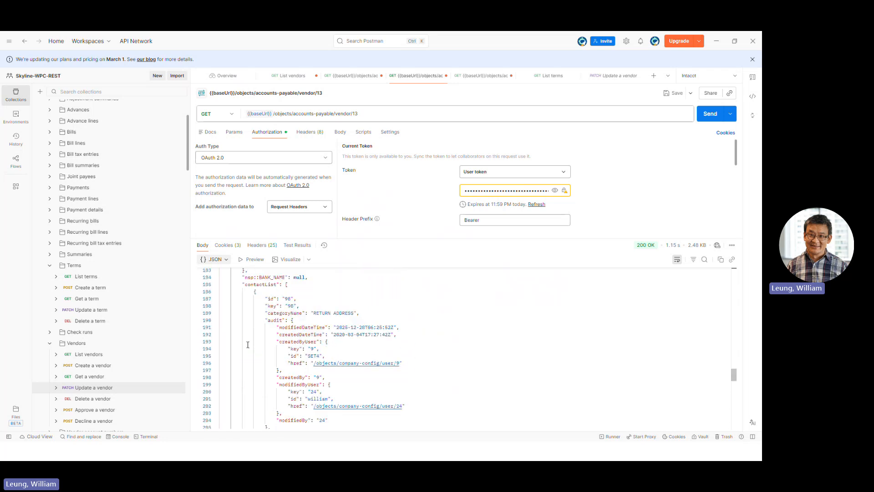
scroll(248, 345, up, 4)
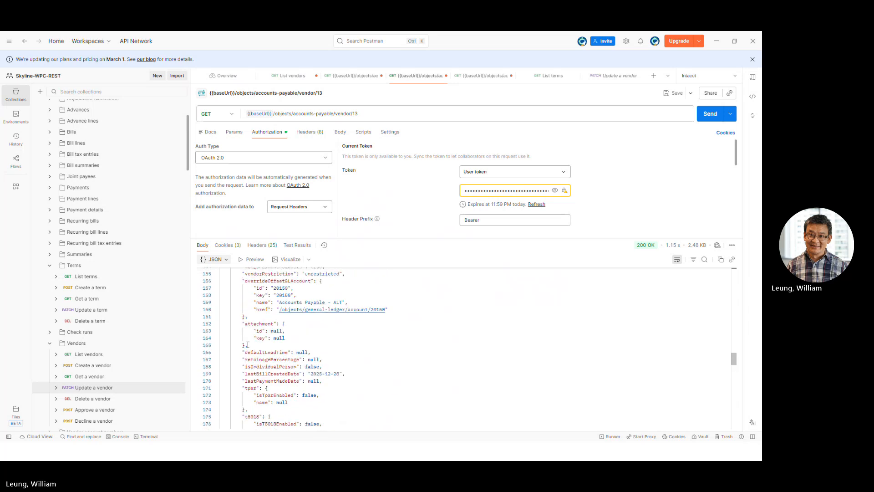
scroll(247, 344, up, 5)
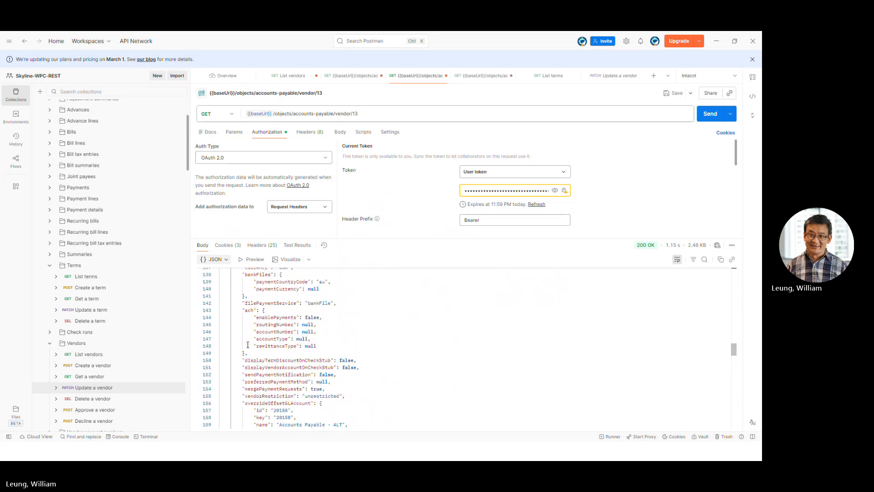
scroll(248, 345, up, 5)
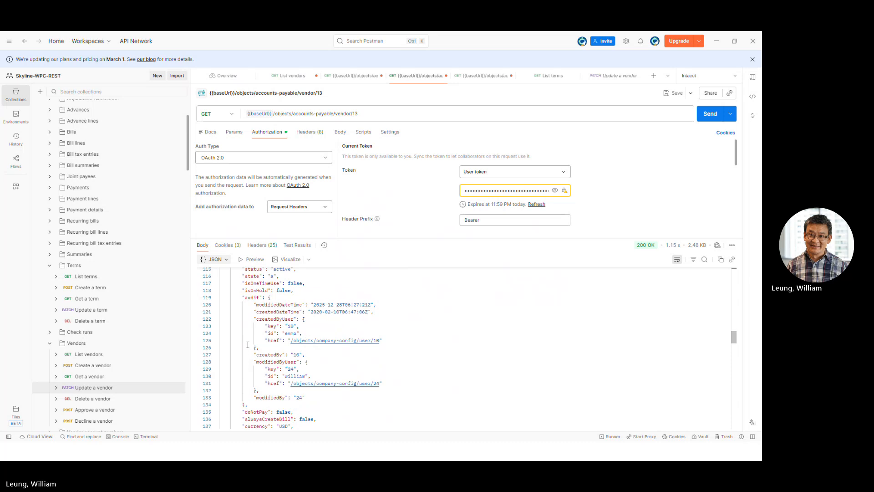
scroll(248, 345, up, 2)
scroll(248, 344, up, 5)
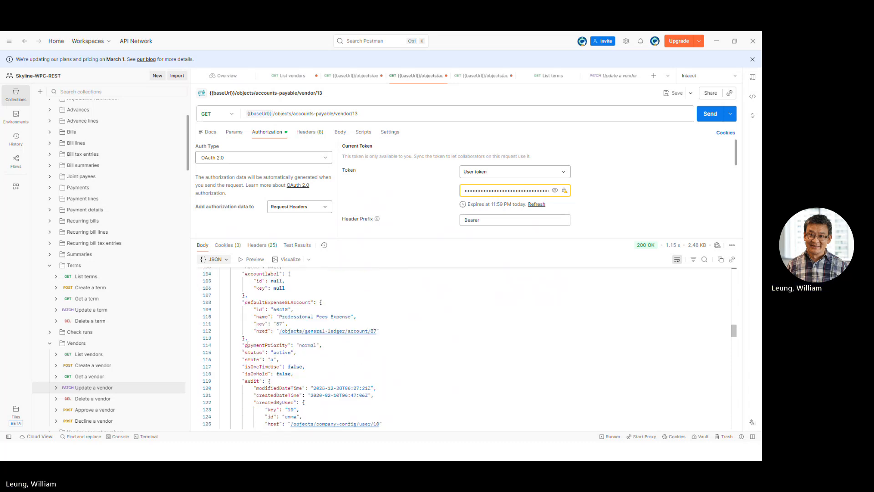
Check the term object in the vendor GET response, return to the Intacct template and start its body with {"term"}
scroll(248, 345, up, 5)
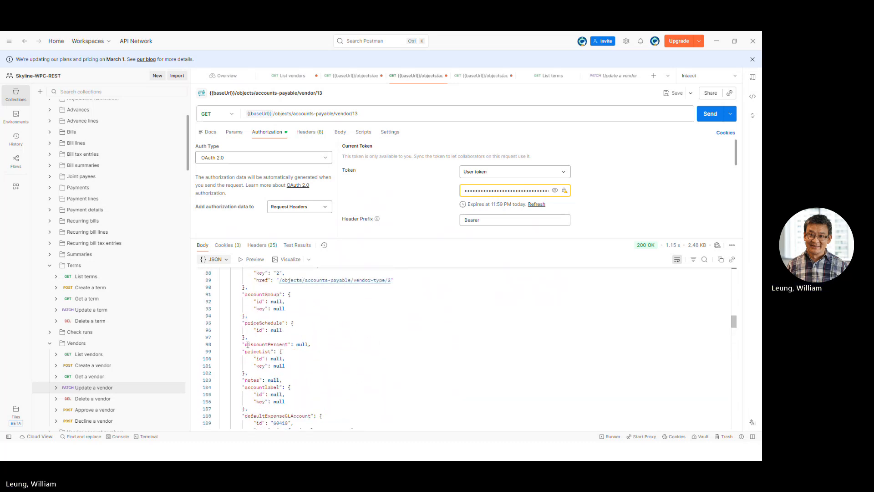
scroll(247, 344, up, 1)
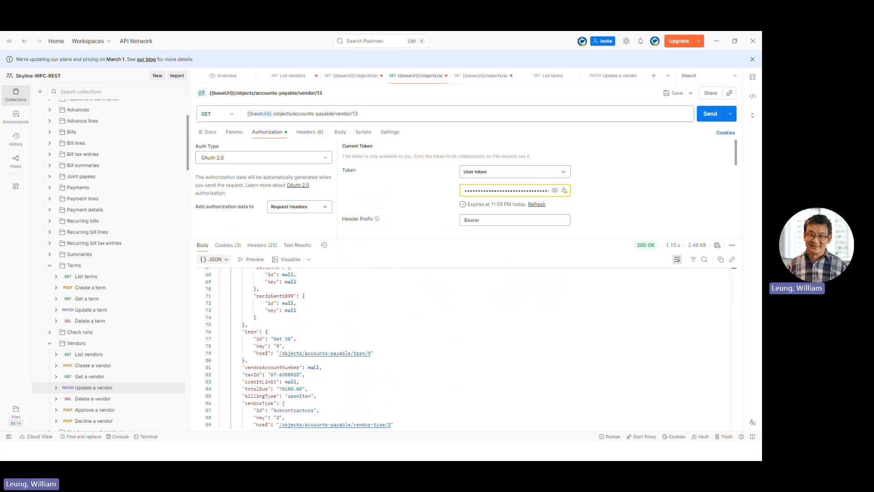
key(alt+Tab)
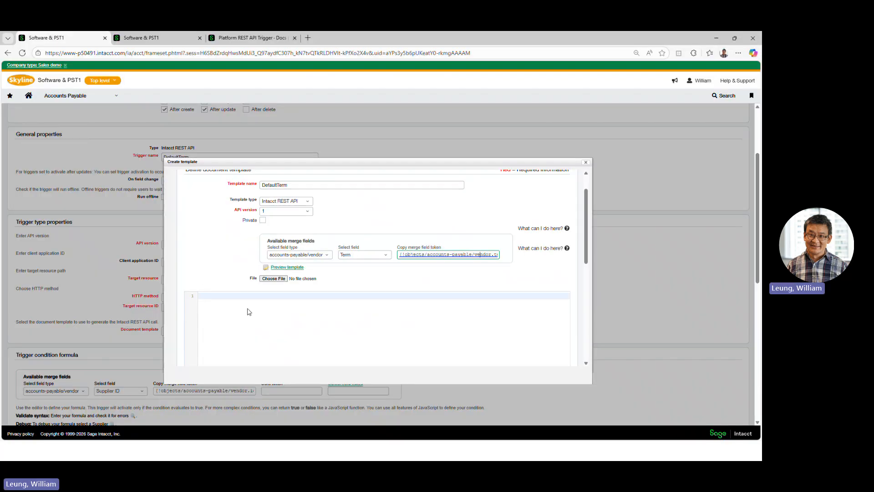
click(218, 298)
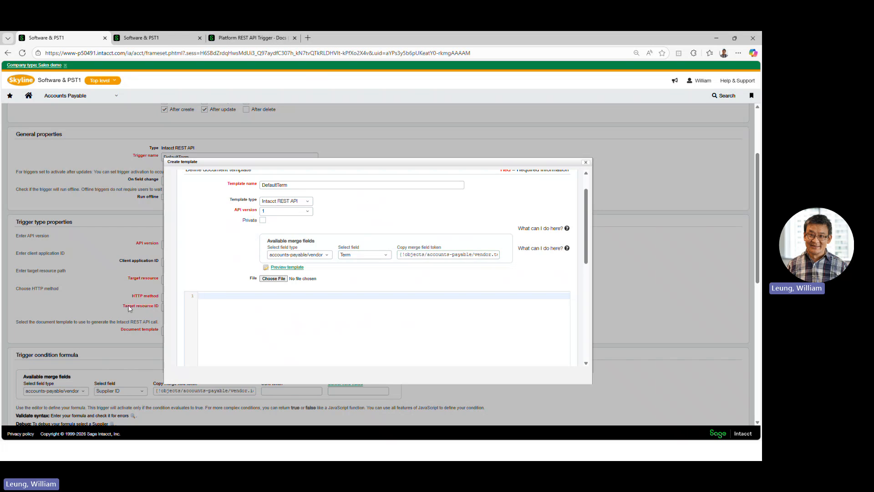
text({"term")
Read the Term merge field token through to its end in the document template
click(476, 254)
click(477, 254)
key(Right)
key(Right)
key(Right)
key(Right)
key(Right)
key(Right)
key(Right)
key(Right)
key(Right)
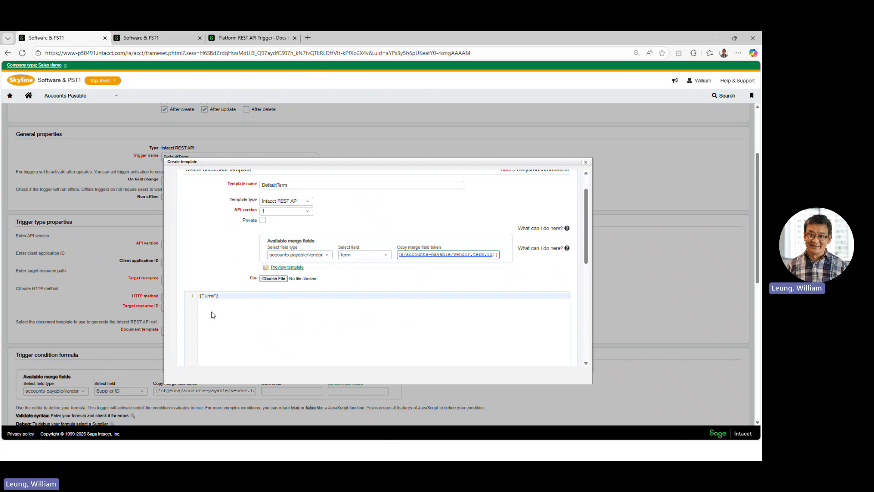
Extend the template body after "term" so it reads {"term":{"key"}:"8"}
click(216, 297)
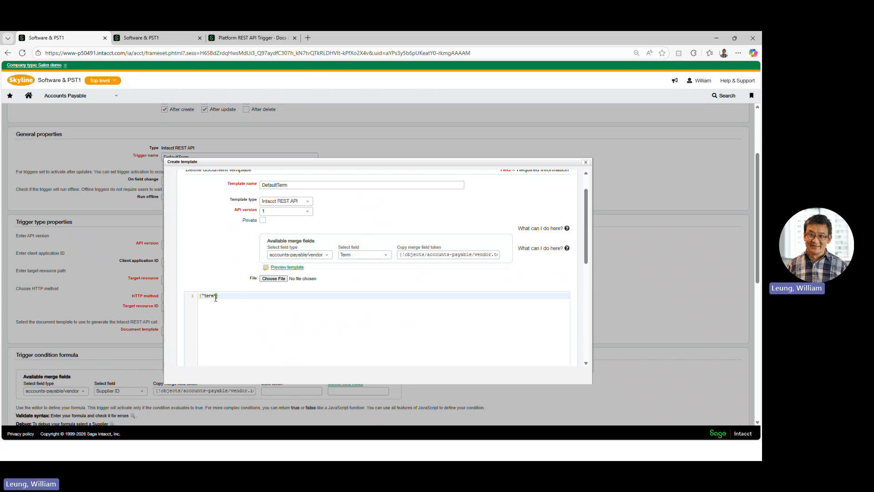
text(:)
text({ke)
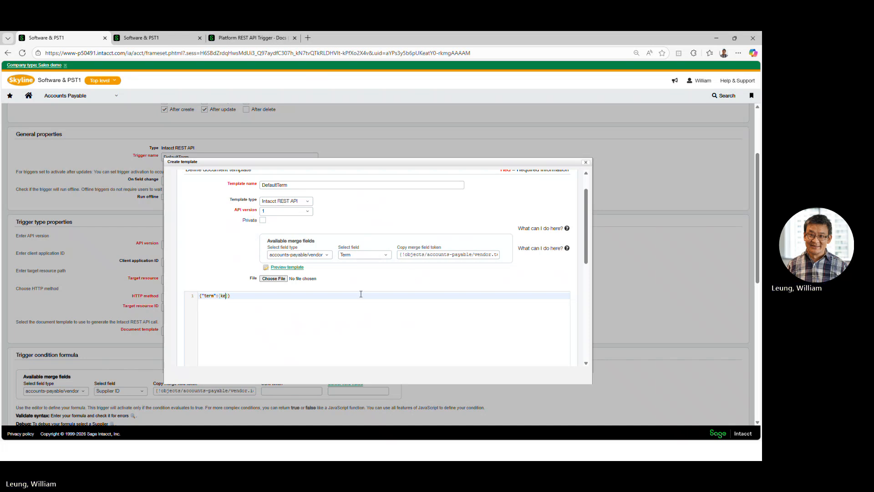
key(BackSpace)
key(BackSpace)
text("key)
text(:)
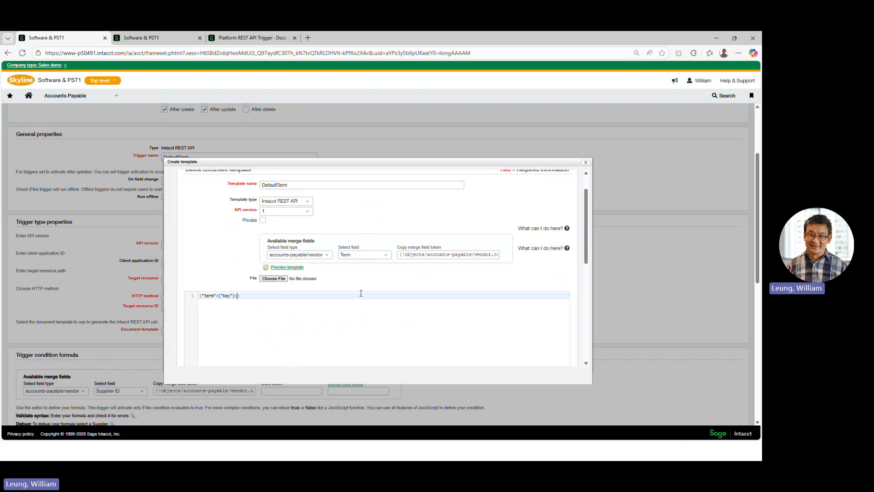
text("8)
Look up the payment term keys in Postman's List terms response and return to the Intacct template
key(alt+Tab)
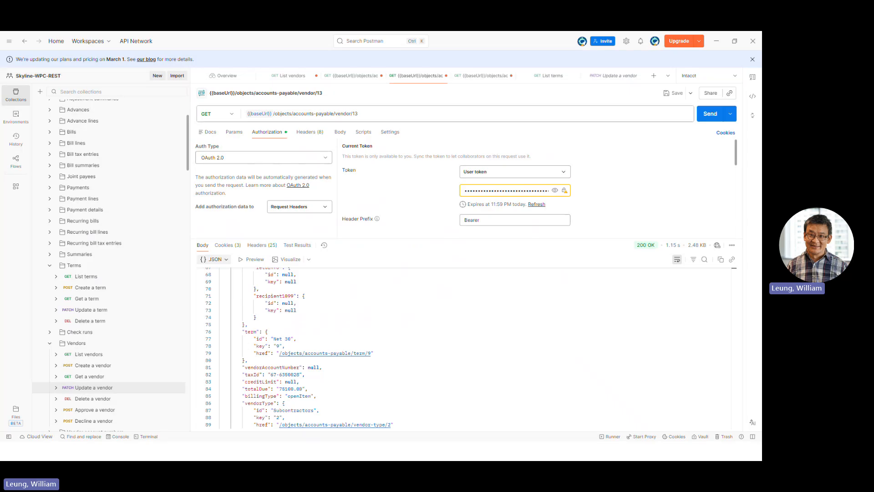
click(541, 77)
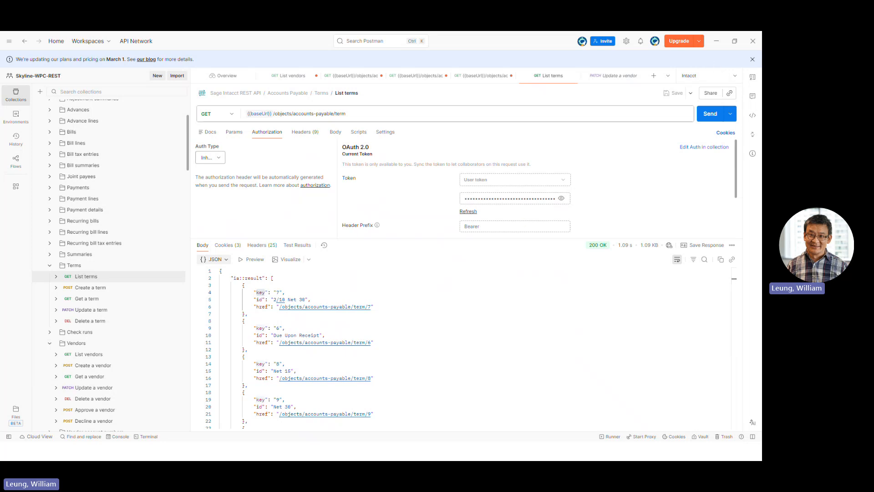
key(alt+Tab)
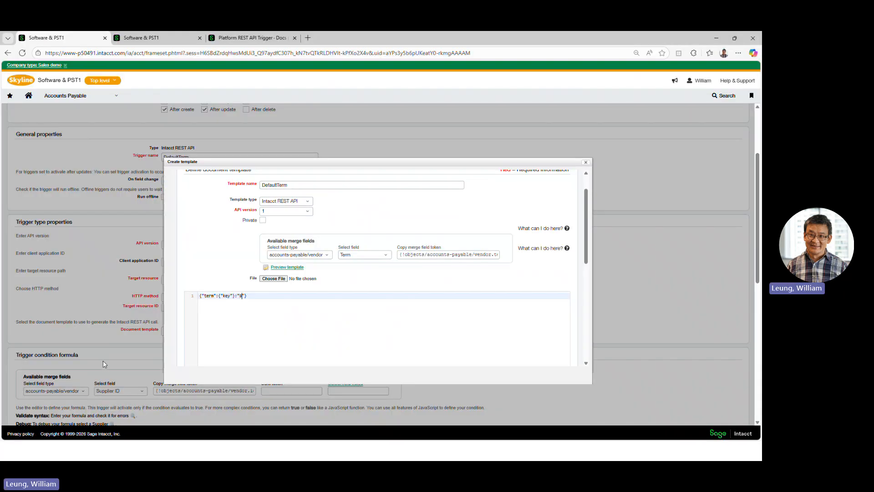
Change the term key value in the template body to 6 and save the DefaultTerm template
key(BackSpace)
text(6)
scroll(466, 277, up, 1)
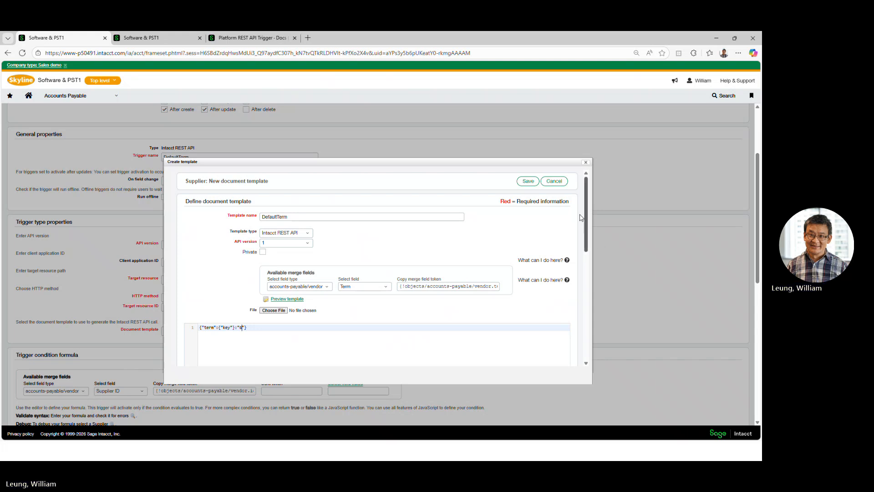
click(528, 182)
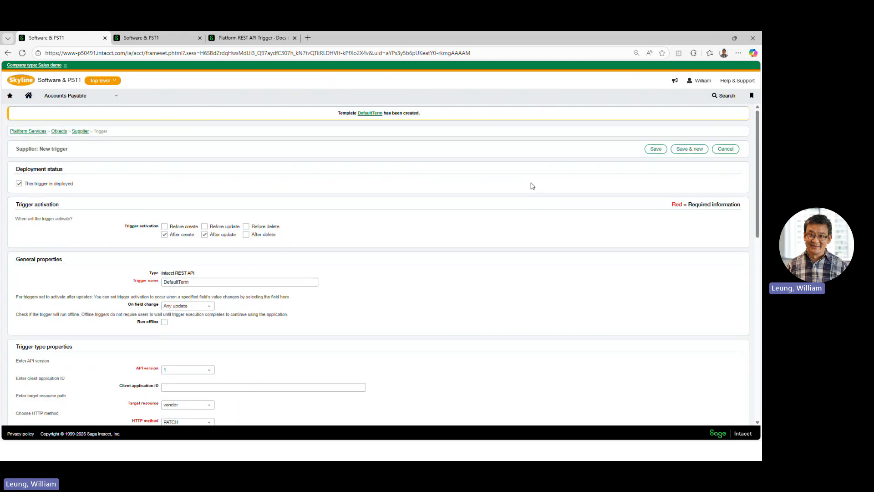
scroll(532, 186, down, 2)
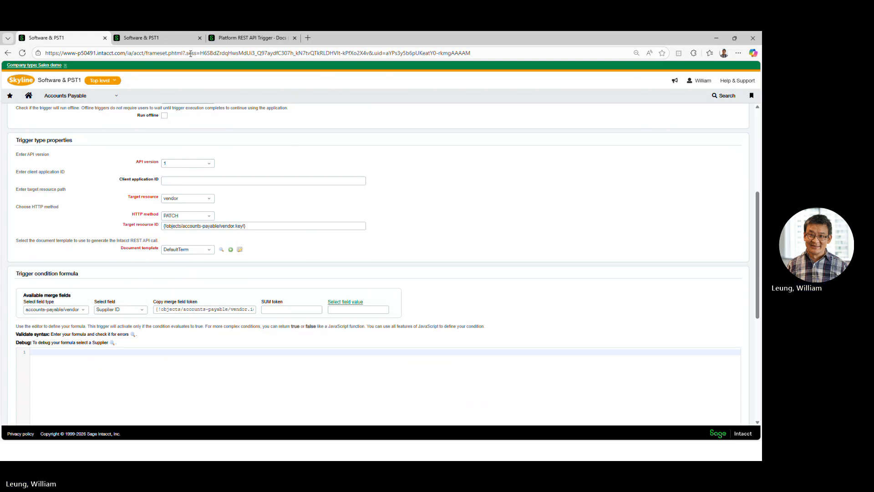
Open supplier Vend-00010 from the Suppliers list in the other browser tab and check the term in its payment information
click(176, 44)
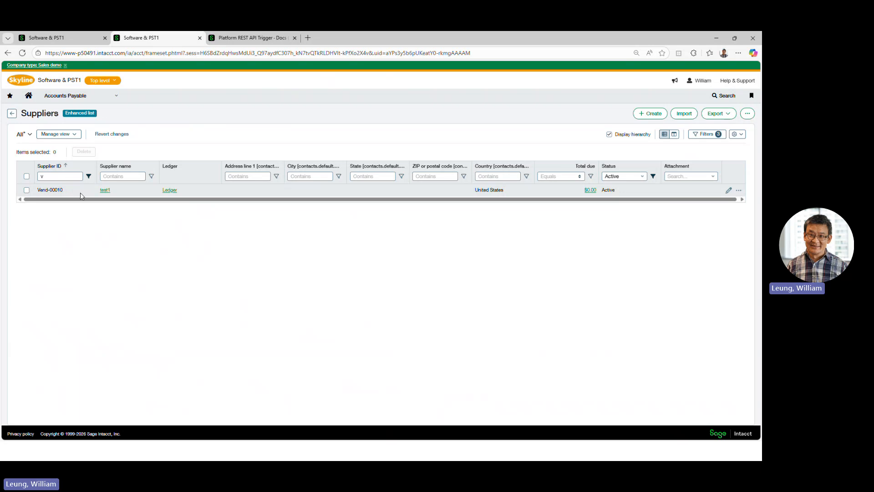
click(50, 178)
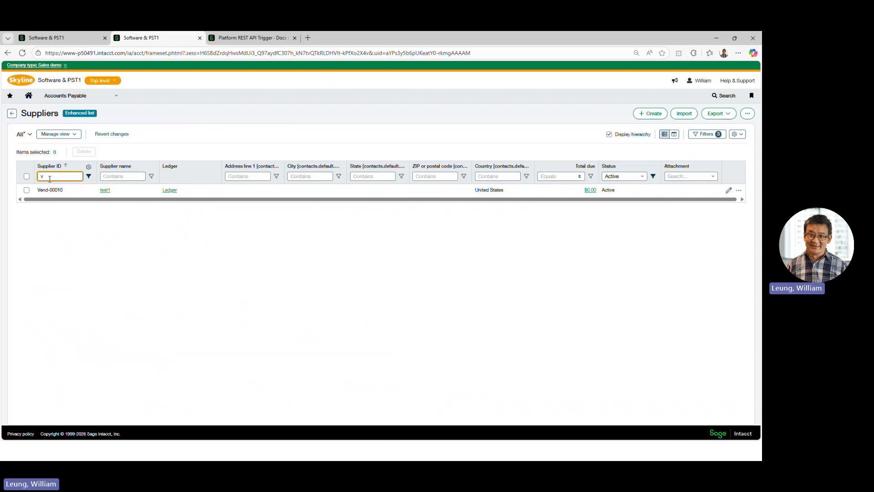
click(106, 192)
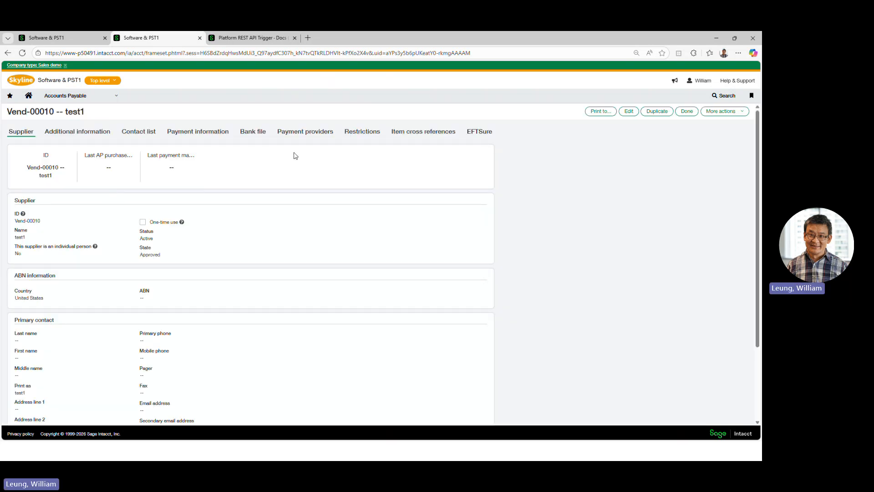
click(218, 134)
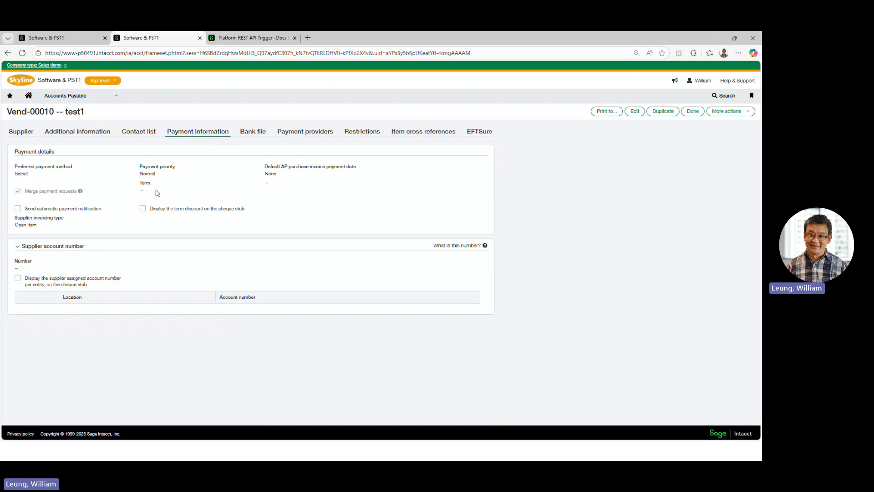
click(25, 137)
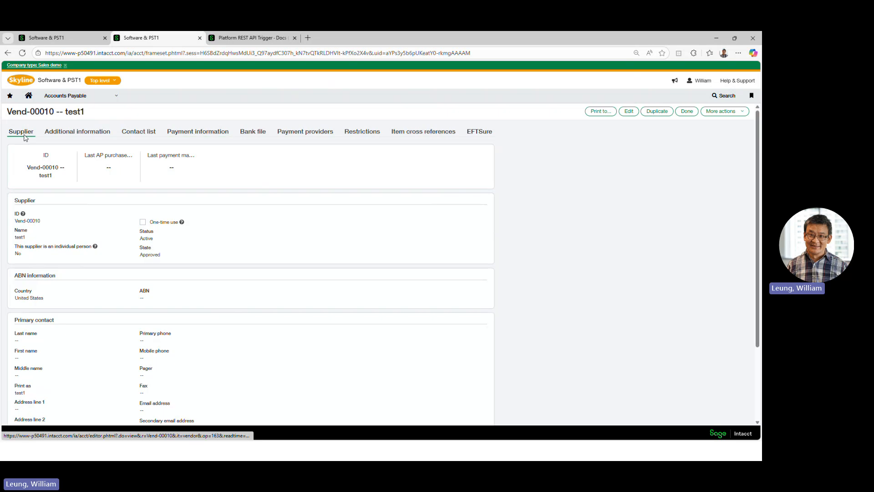
Edit supplier Vend-00010, change its name to test and save the record
click(630, 114)
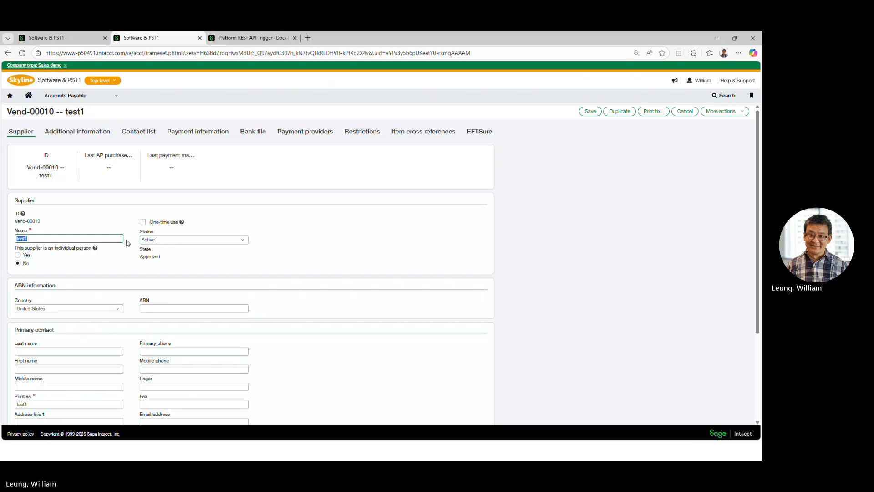
click(98, 237)
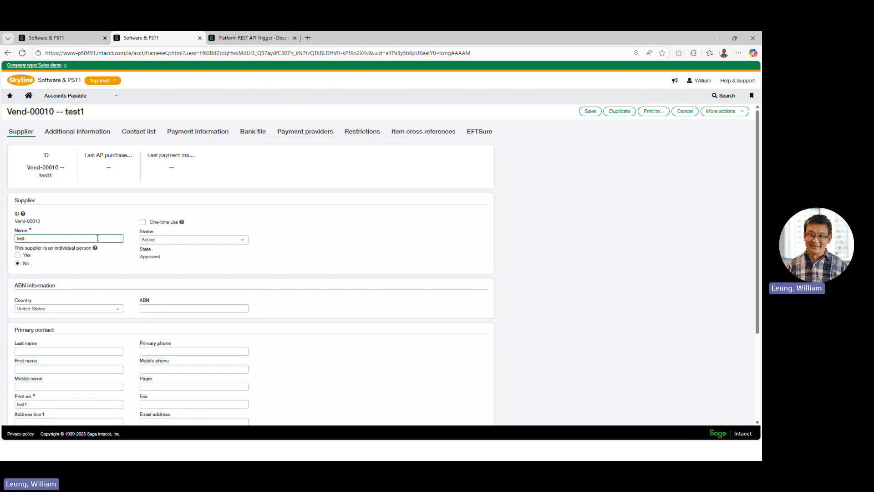
click(587, 114)
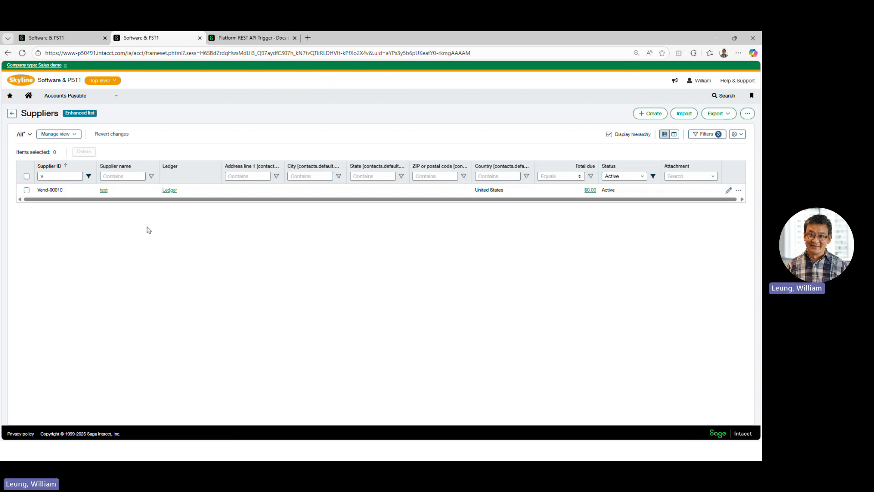
Reopen supplier Vend-00010, check the term in its payment information and close the record
click(103, 191)
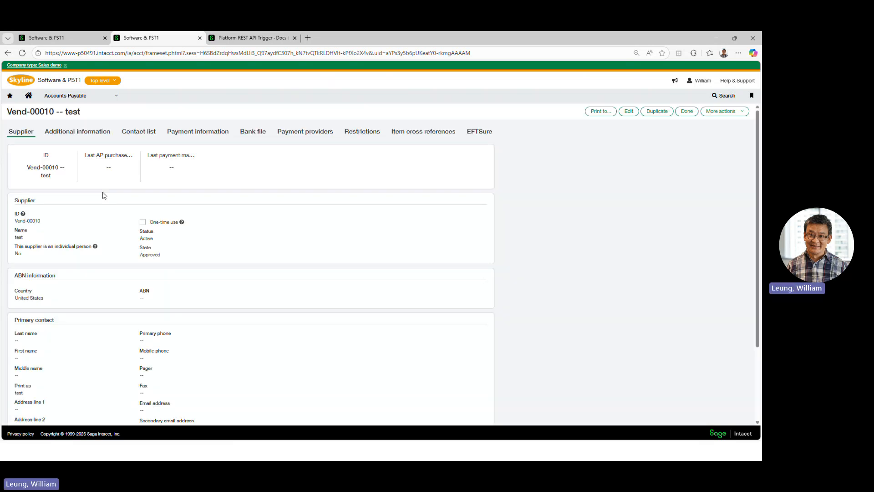
click(211, 134)
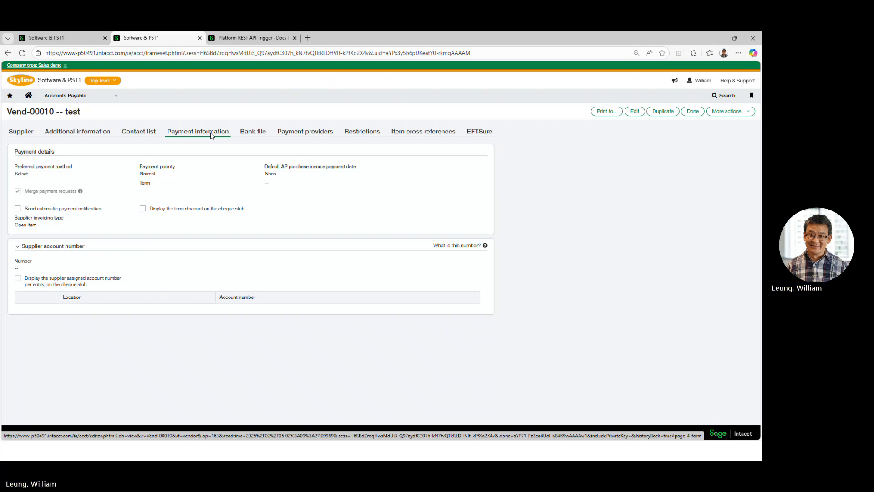
click(692, 112)
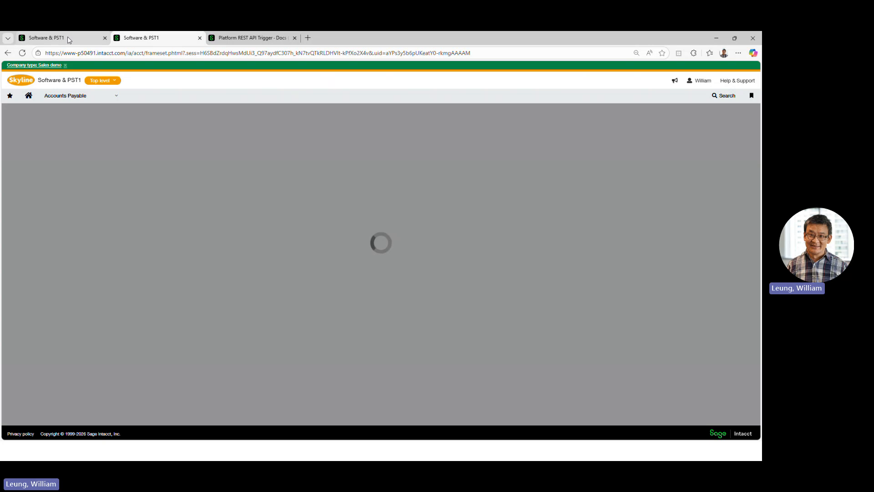
Return to the new trigger form and save the DefaultTerm trigger
click(68, 36)
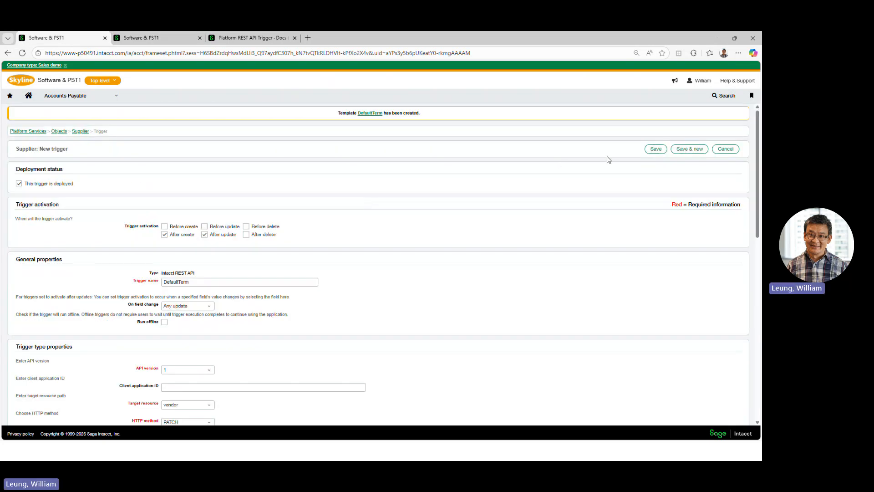
click(654, 150)
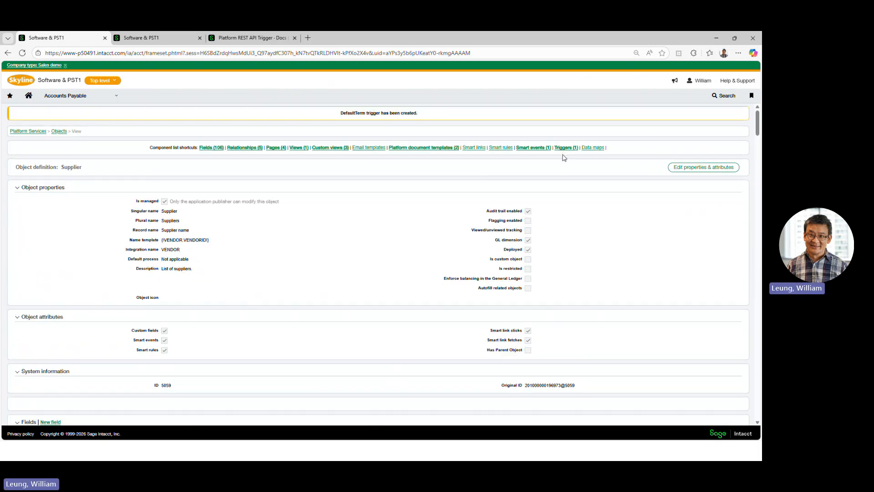
Test the trigger by changing the name of supplier Vend-00010 to test1 and trying to save the record
click(160, 40)
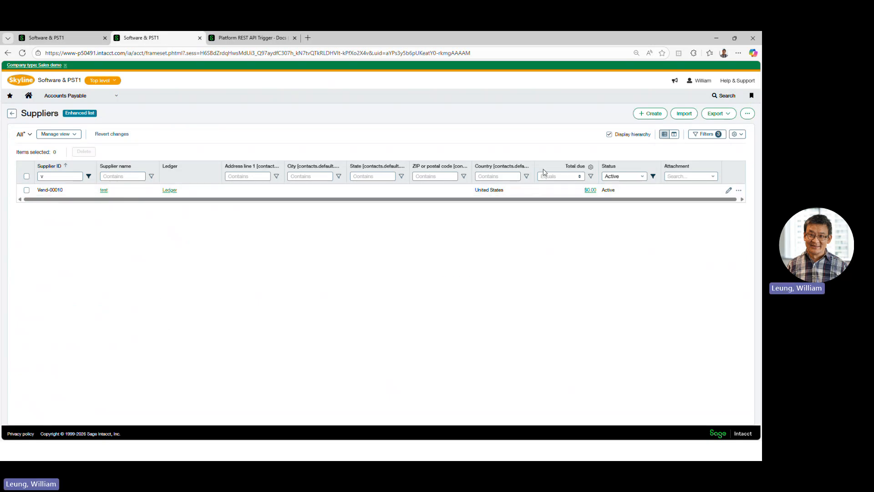
click(730, 191)
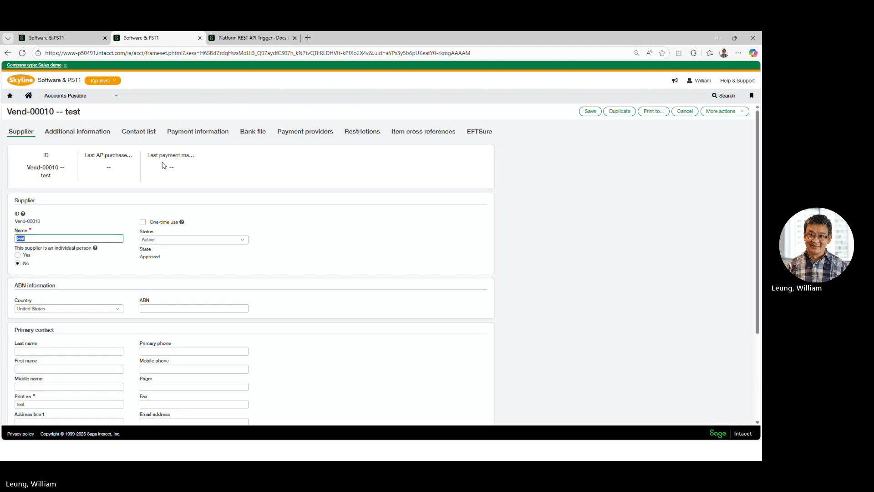
click(57, 237)
click(590, 112)
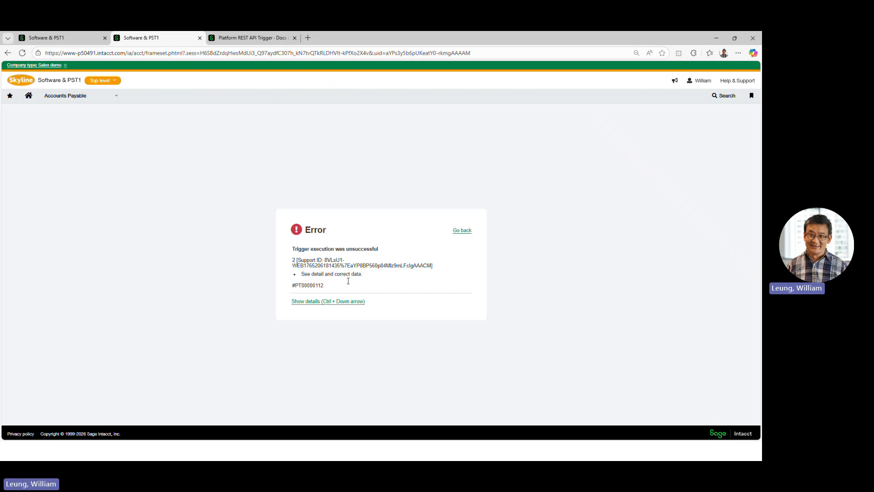
Examine the details of the trigger execution error and go back to the supplier form
click(343, 302)
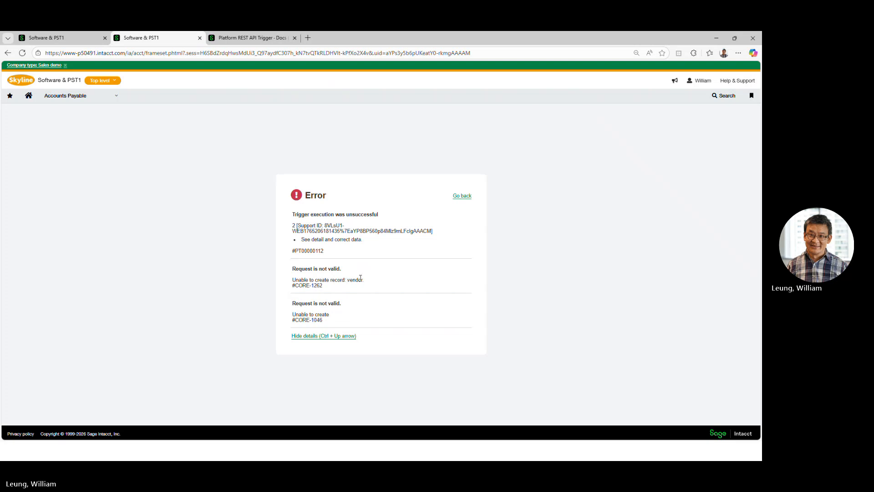
click(328, 336)
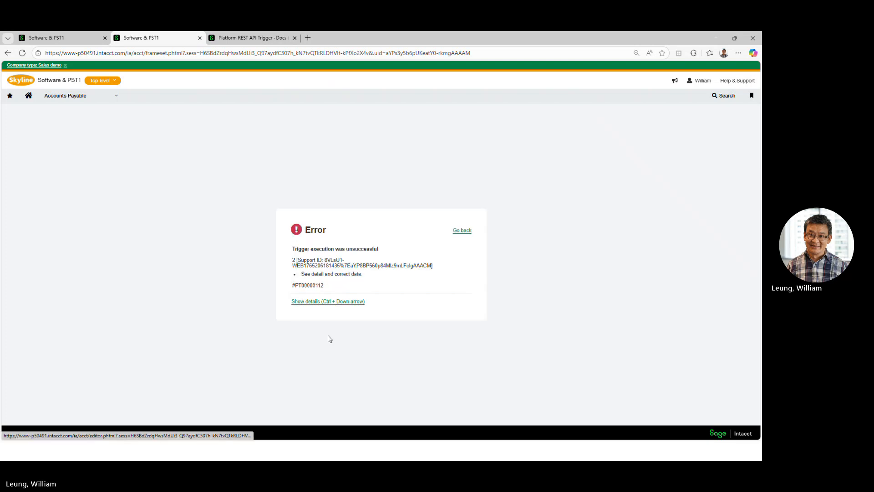
click(462, 230)
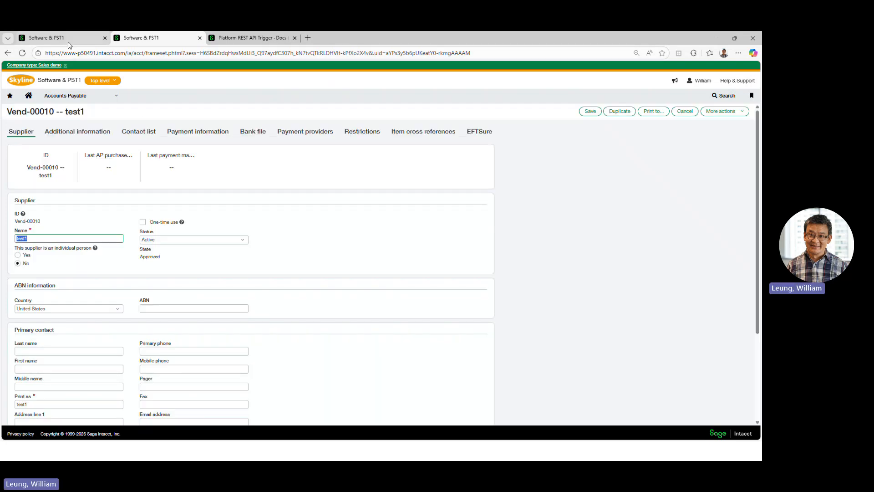
Reopen the DefaultTerm trigger on the Supplier object for editing and view its document template
click(84, 44)
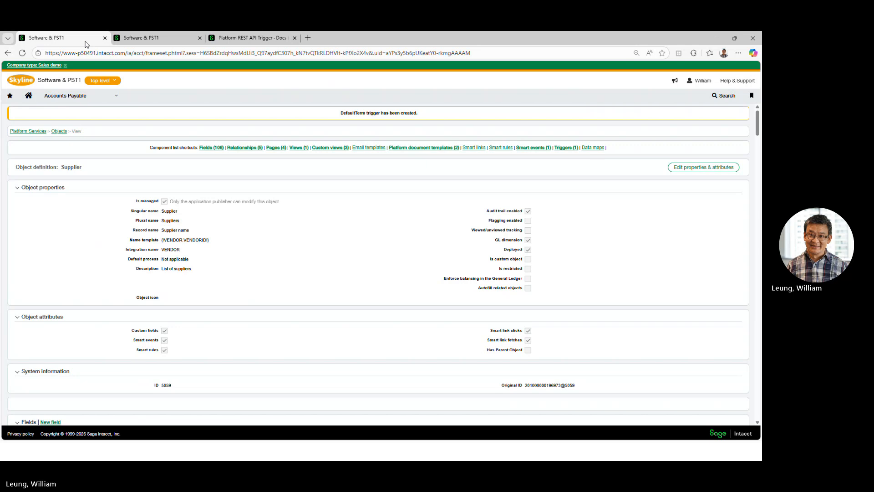
click(566, 148)
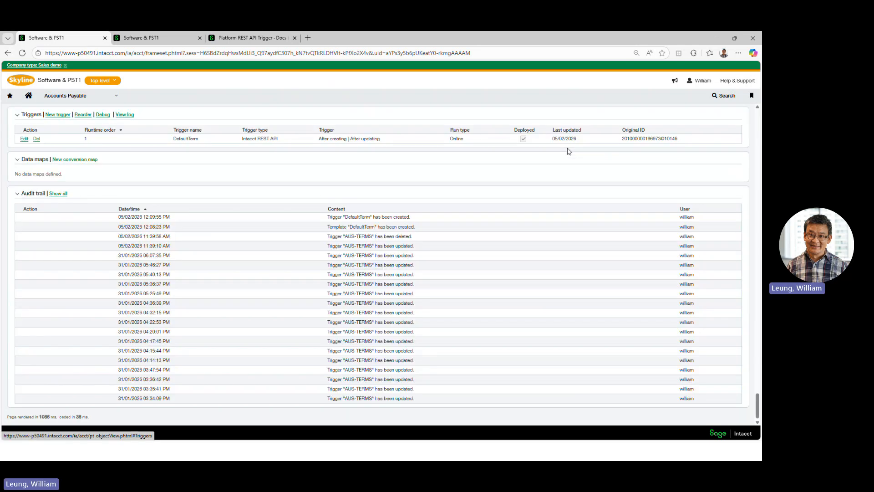
click(25, 139)
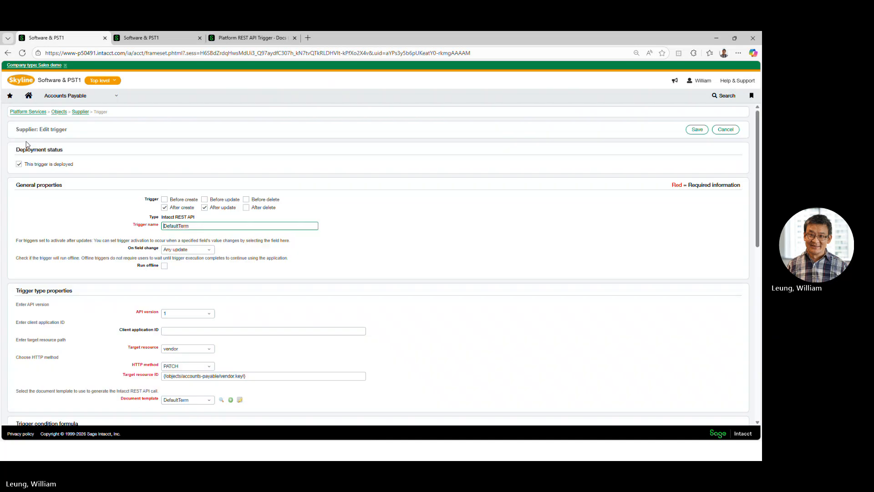
scroll(266, 210, down, 3)
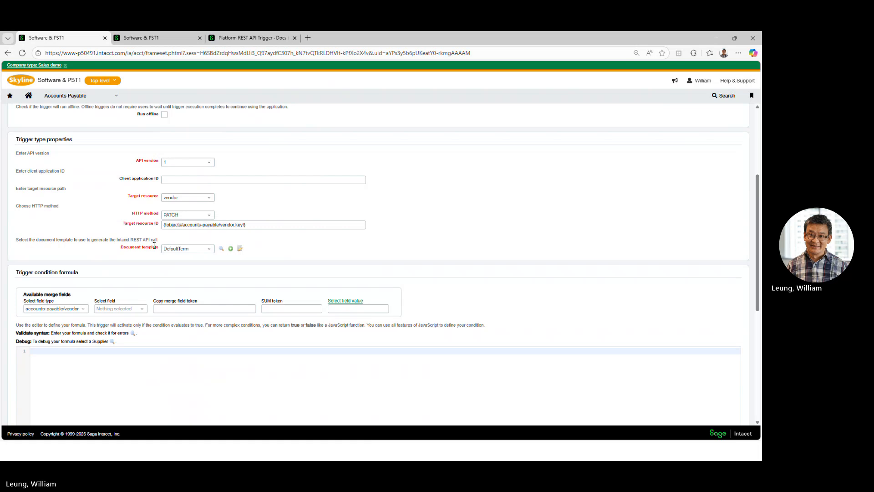
click(235, 225)
click(240, 249)
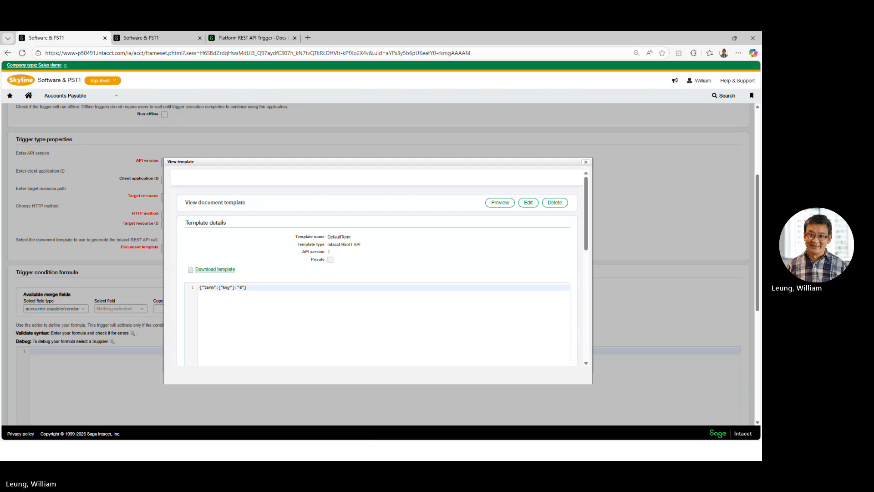
right_click(236, 289)
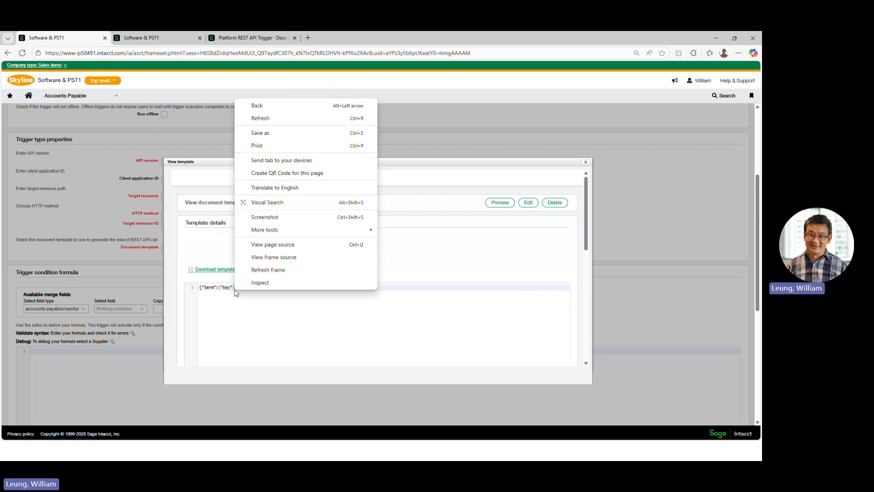
key(Escape)
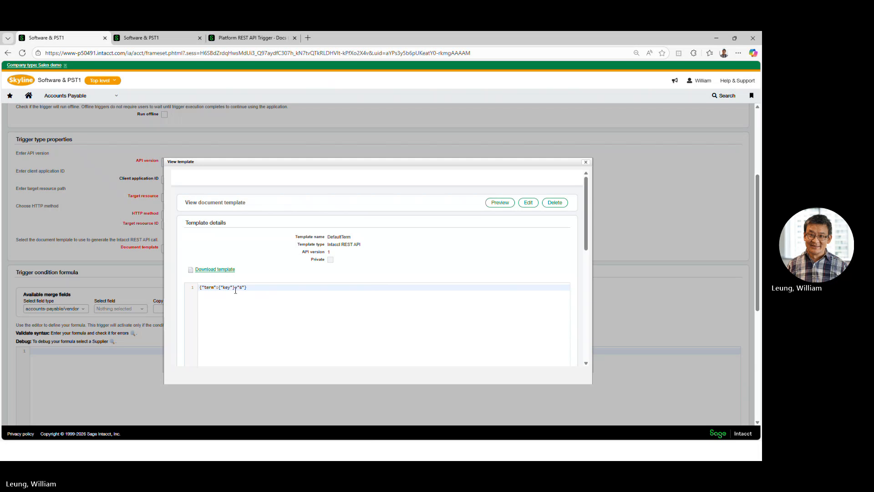
Correct the DefaultTerm template's JSON body to {"term":{"key":"6"}} and save the template
click(524, 203)
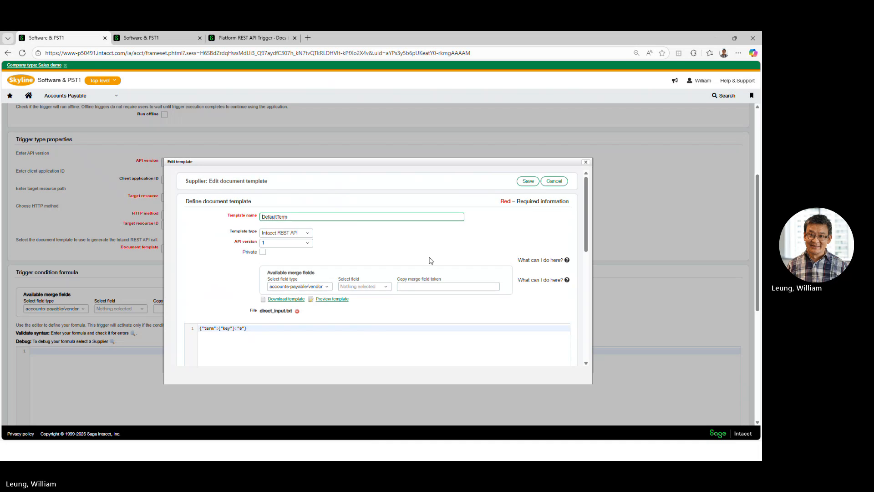
click(234, 329)
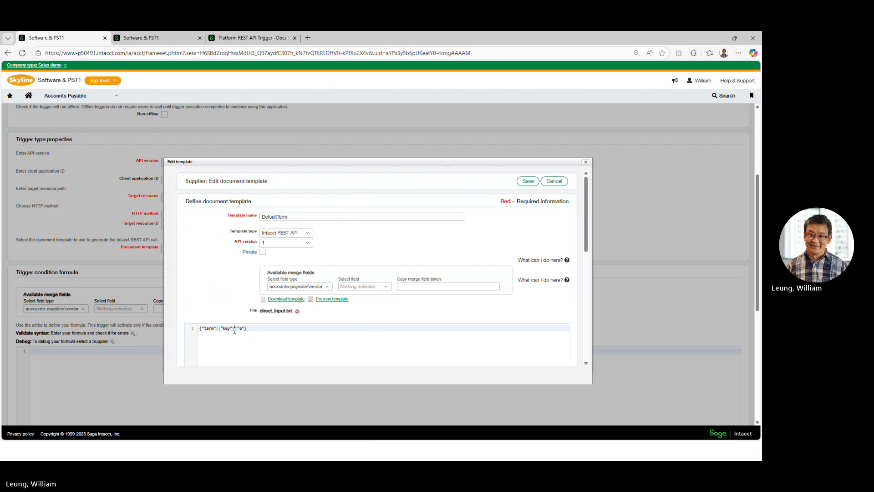
key(BackSpace)
text(})
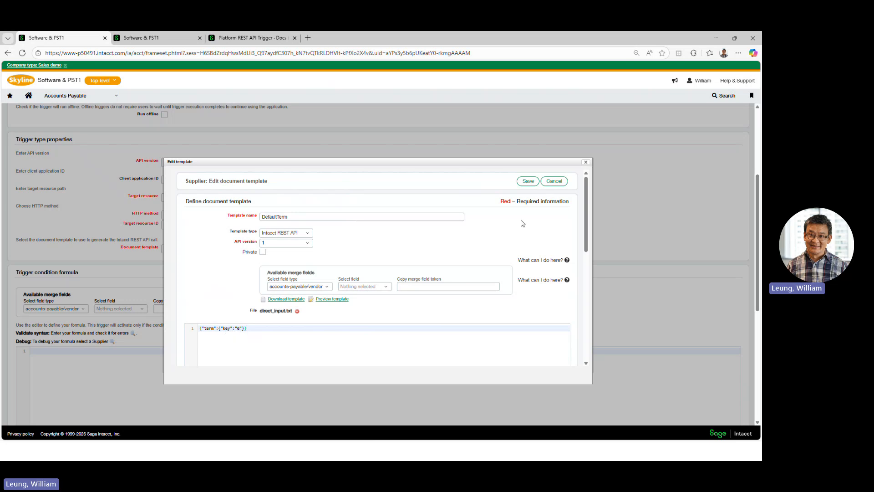
click(523, 182)
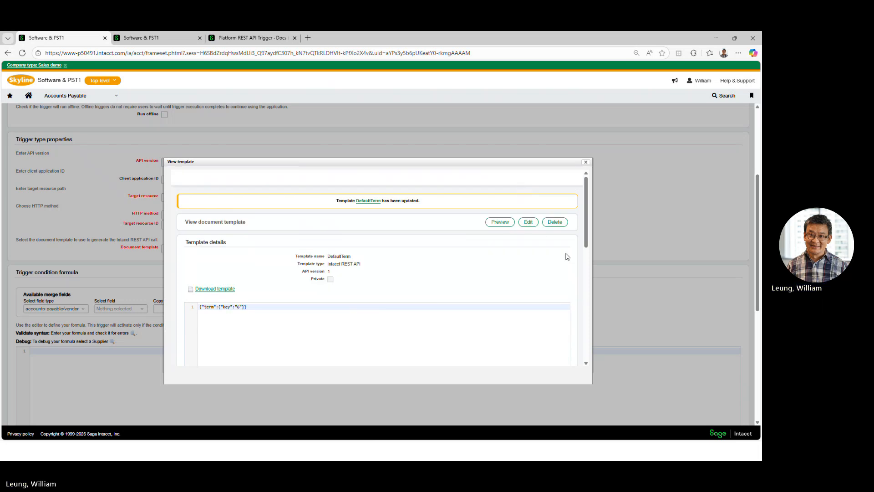
Close the template view and save the DefaultTerm trigger
scroll(505, 309, up, 3)
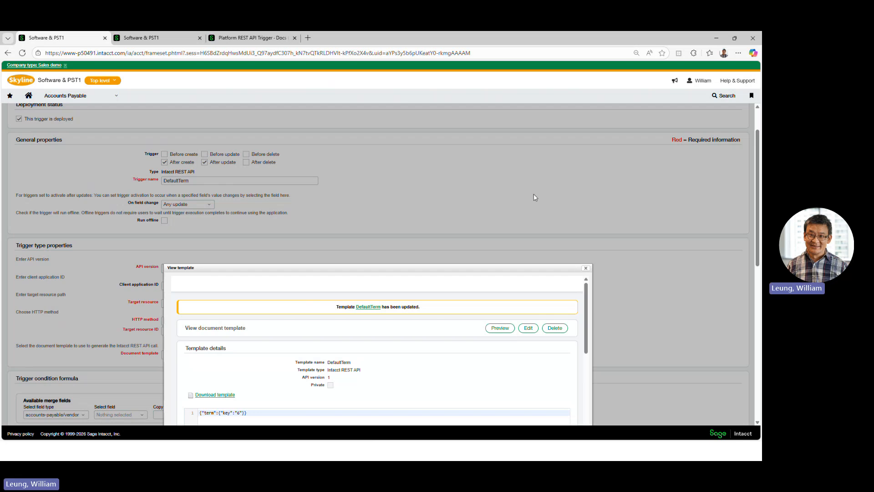
scroll(534, 197, down, 4)
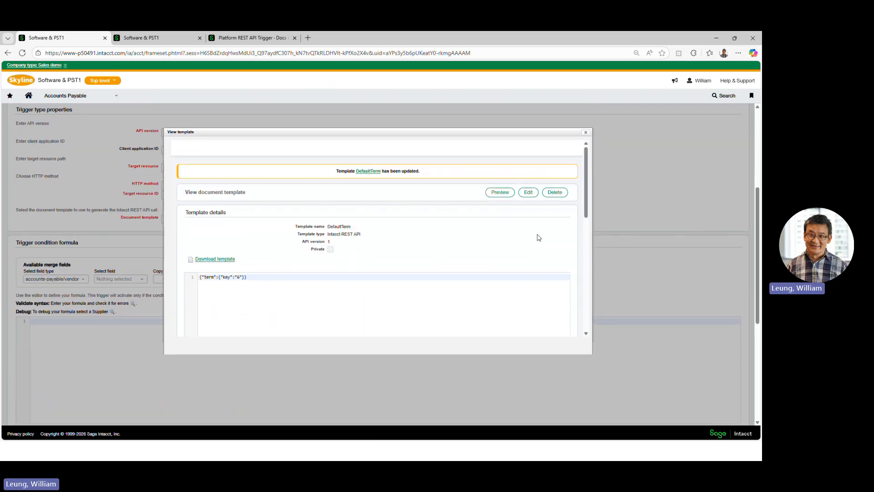
click(586, 132)
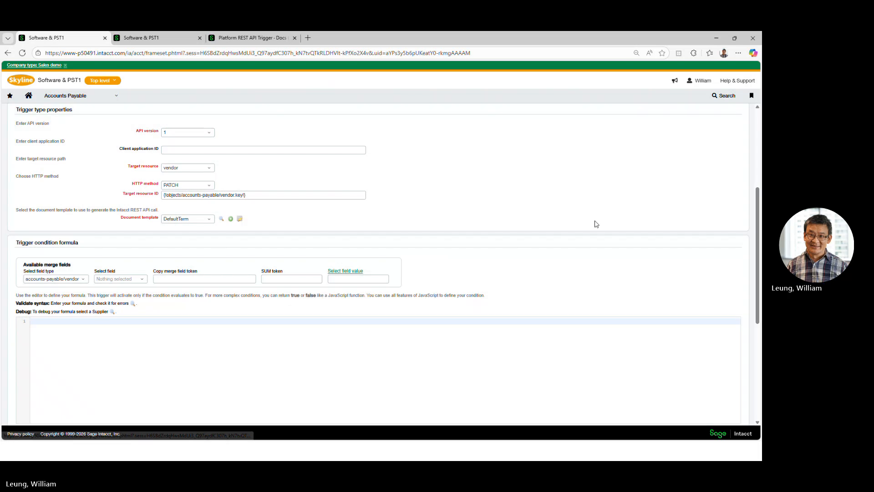
scroll(596, 224, up, 5)
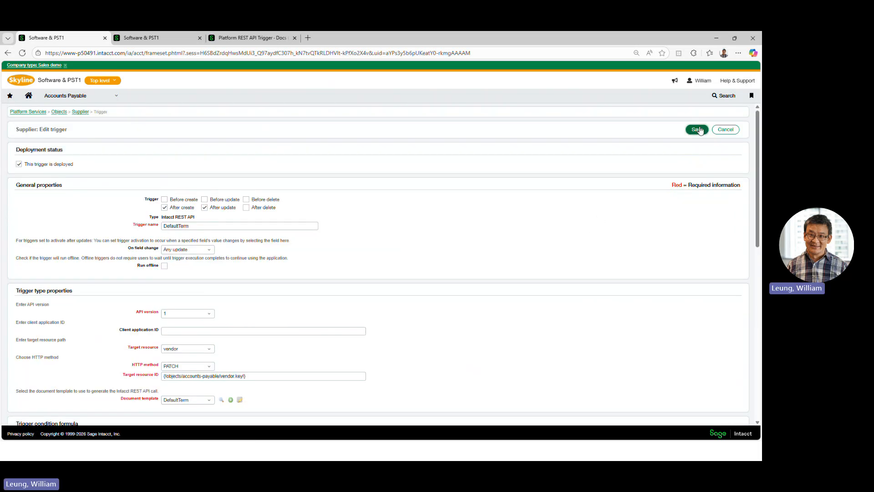
click(697, 130)
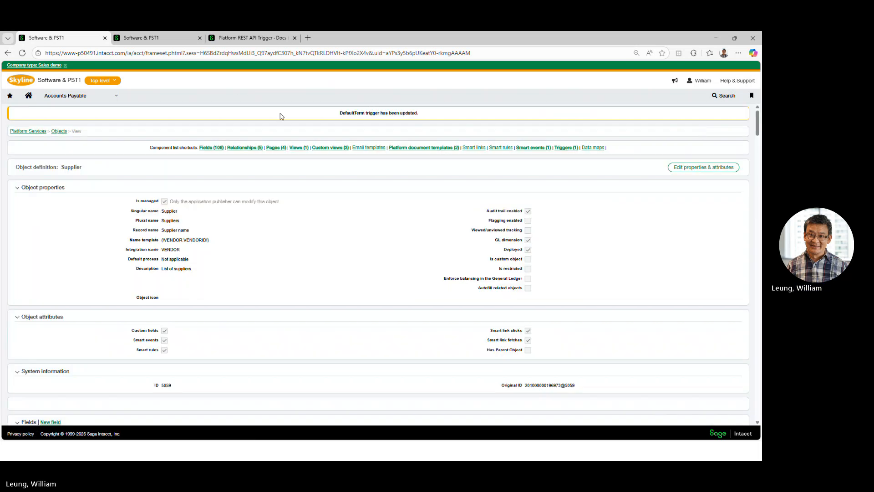
Retest the trigger by saving supplier Vend-00010, and check the term in the reopened record's payment information
click(157, 39)
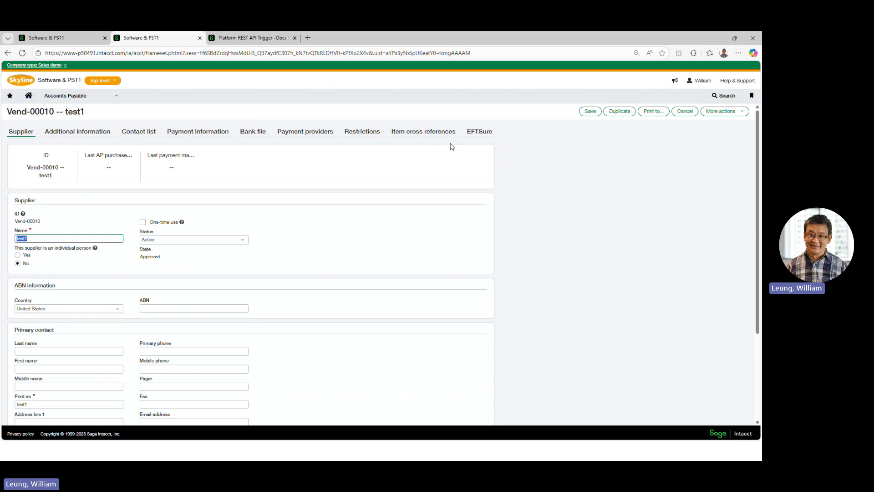
click(590, 111)
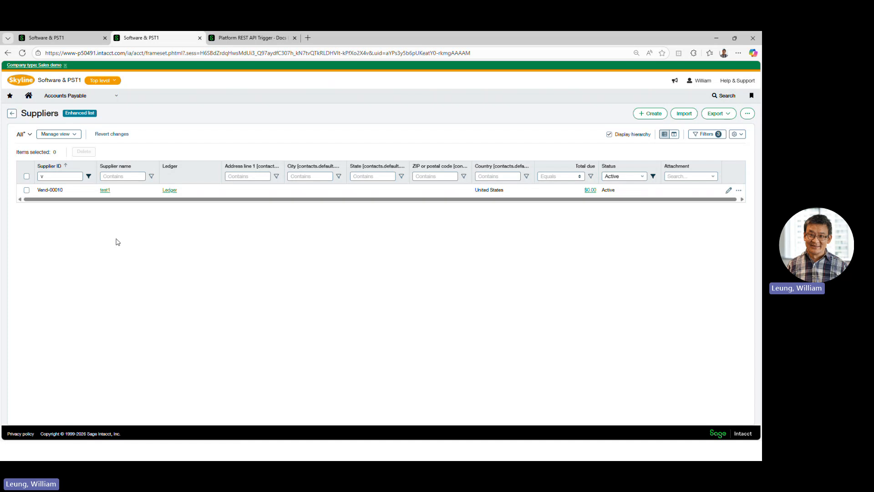
click(105, 190)
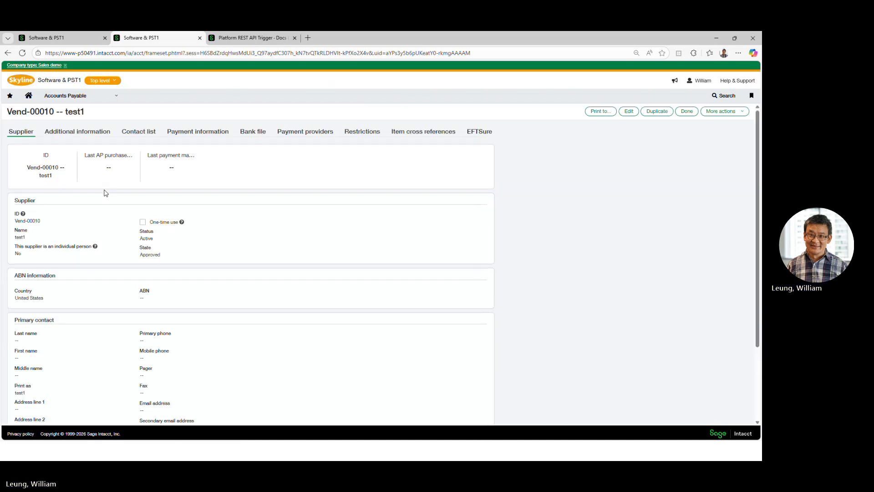
click(217, 136)
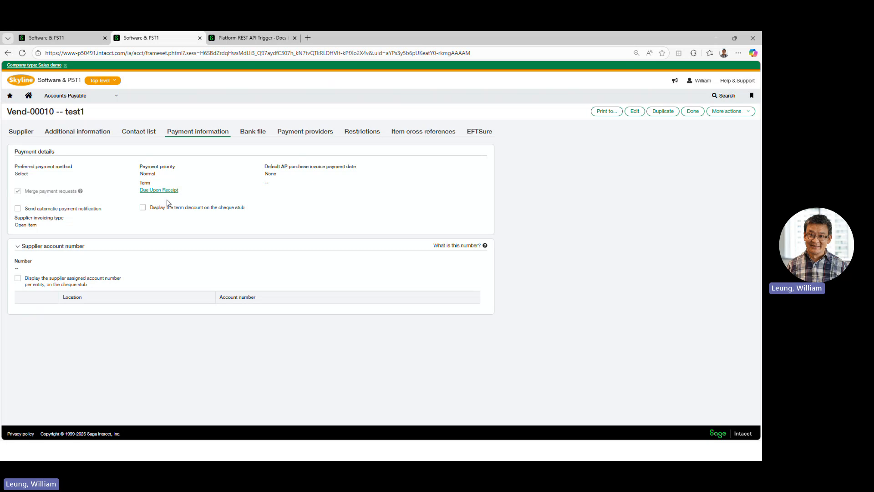
Consult the documentation's trigger condition formula instruction and reopen the DefaultTerm trigger for editing
click(235, 40)
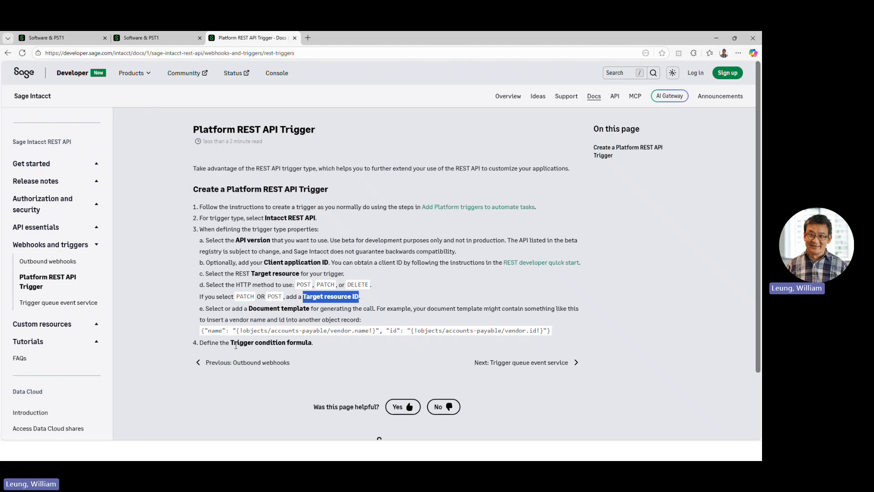
drag(233, 345, 310, 346)
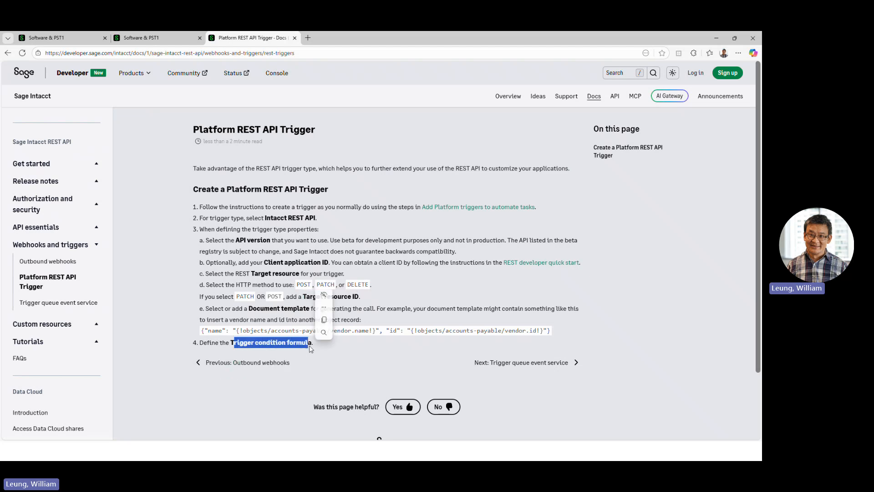
click(54, 38)
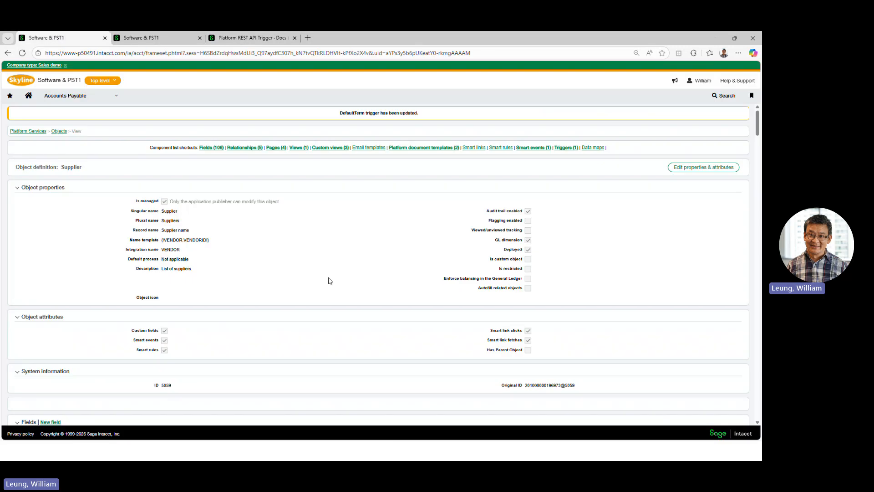
click(566, 148)
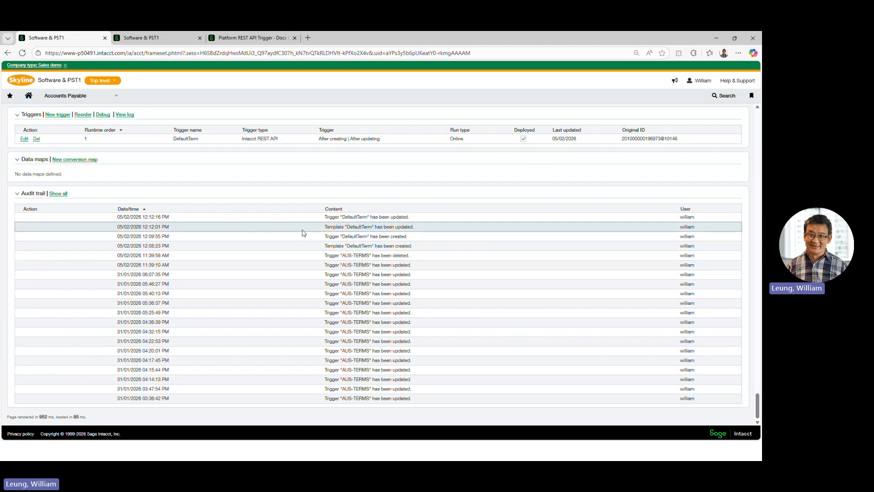
click(23, 138)
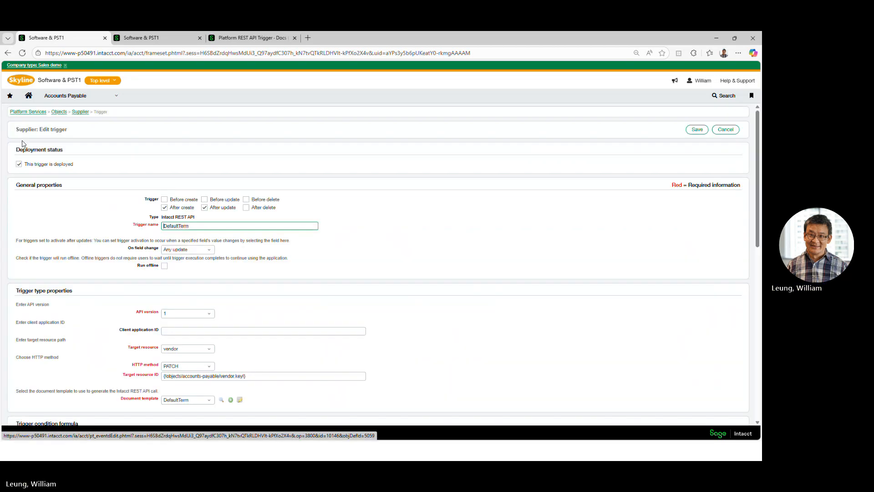
Select the Term field of accounts-payable/vendor among the condition formula's merge fields and copy its token
scroll(293, 222, down, 5)
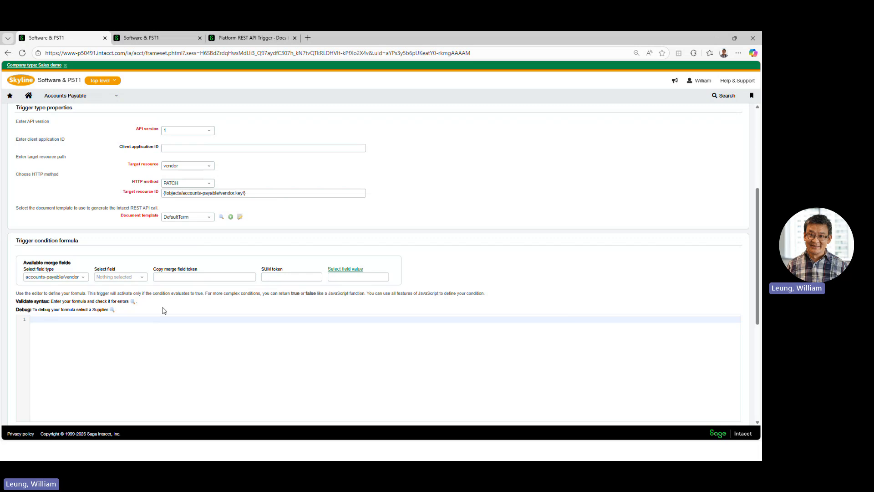
click(142, 277)
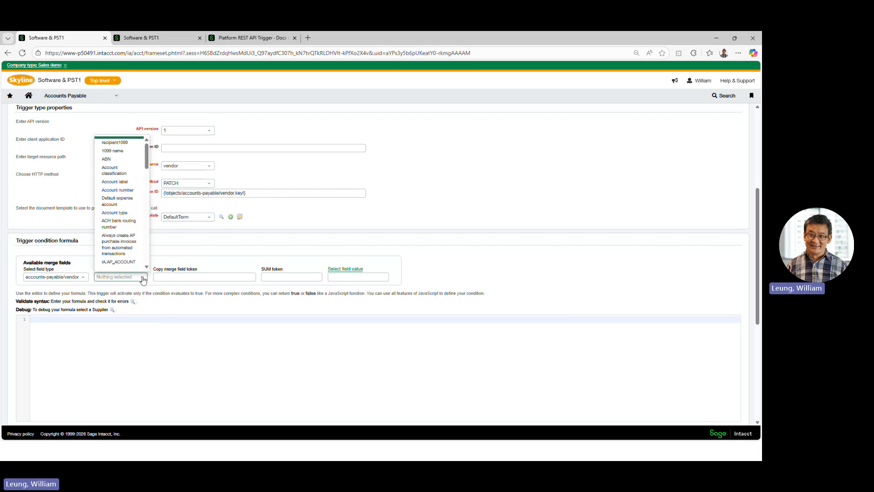
drag(147, 166, 152, 248)
scroll(136, 247, down, 3)
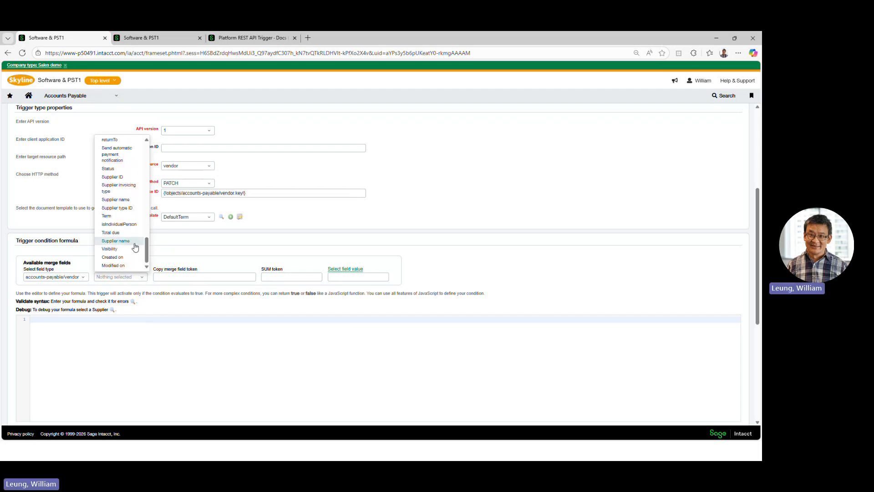
click(131, 217)
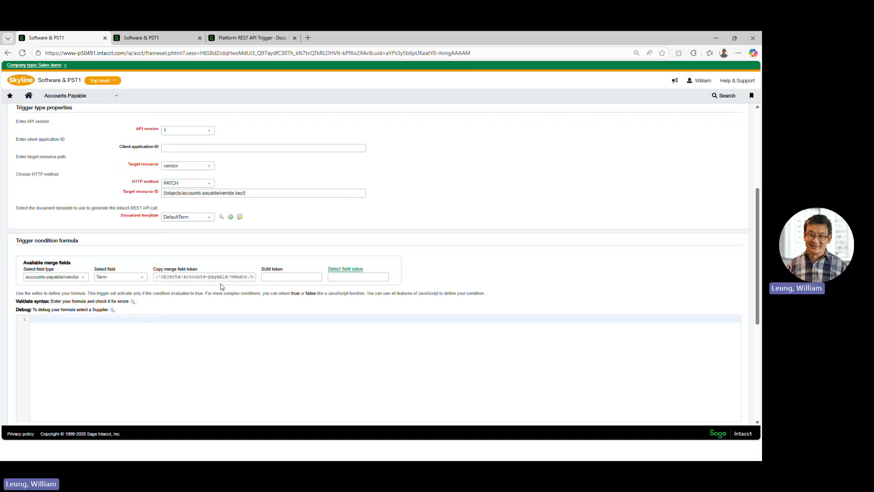
click(172, 277)
click(156, 277)
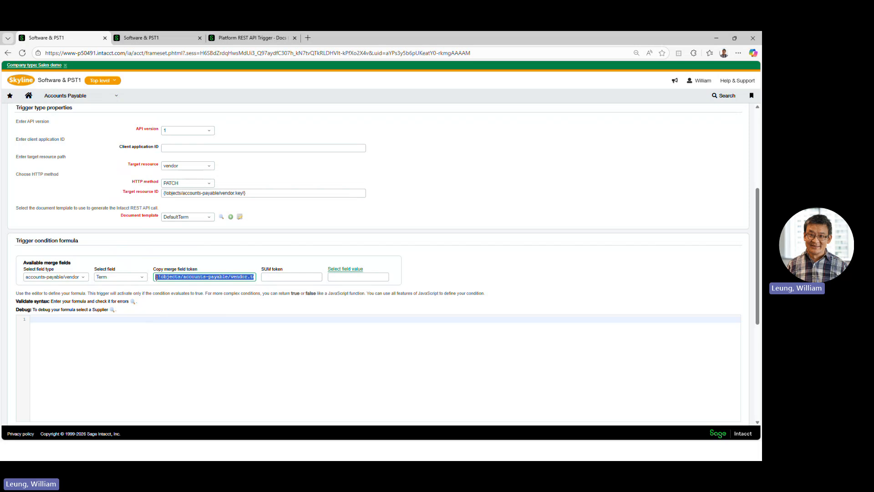
right_click(234, 276)
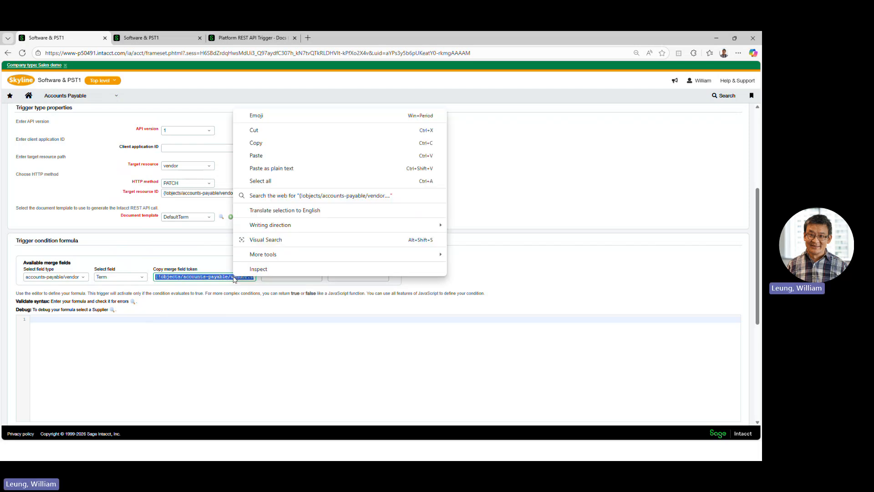
click(266, 148)
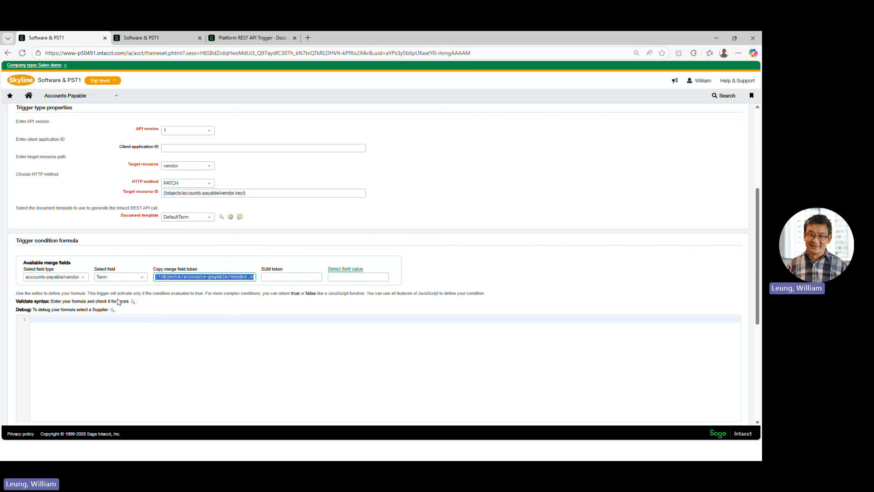
Paste the token {!objects/accounts-payable/vendor.term.id!} into the trigger condition formula and validate its syntax
click(98, 315)
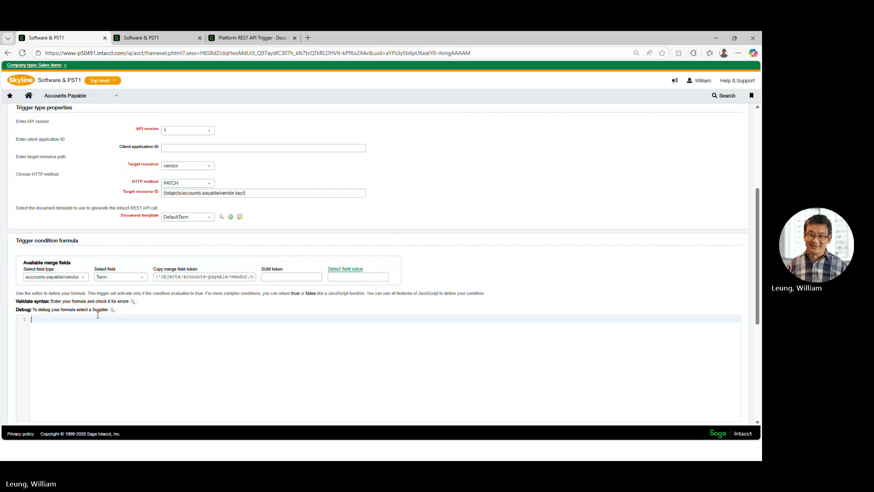
key(ctrl+v)
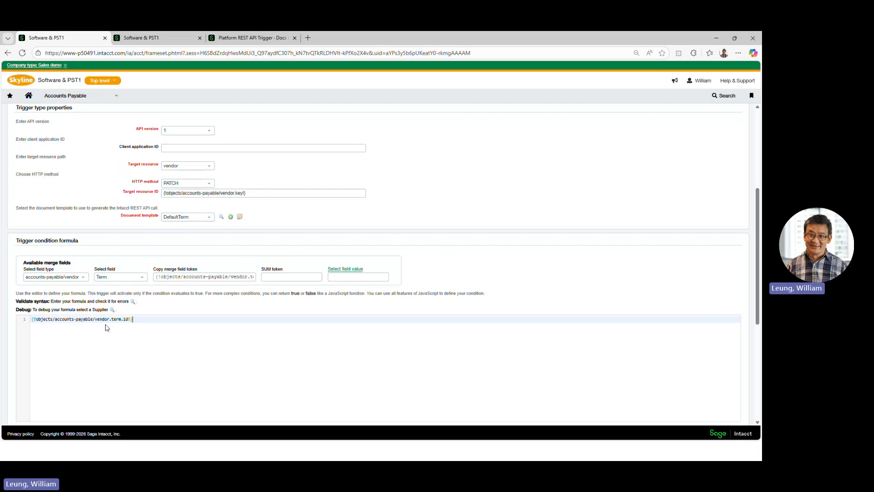
click(133, 302)
scroll(179, 348, down, 1)
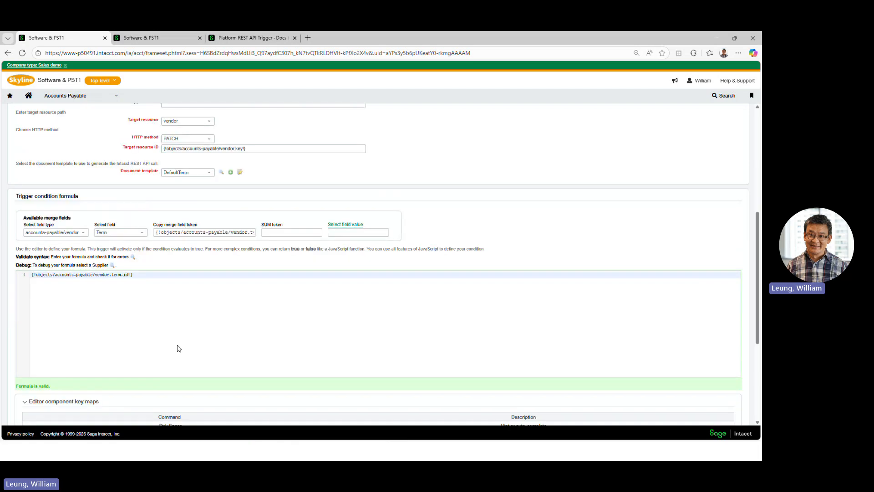
Debug the term.id trigger condition formula against supplier The Post Company and close the debug result
scroll(179, 348, up, 1)
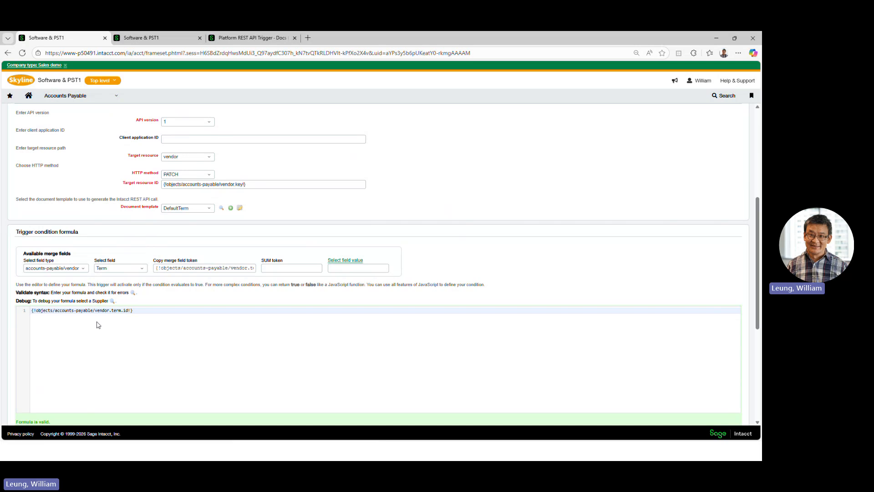
click(112, 302)
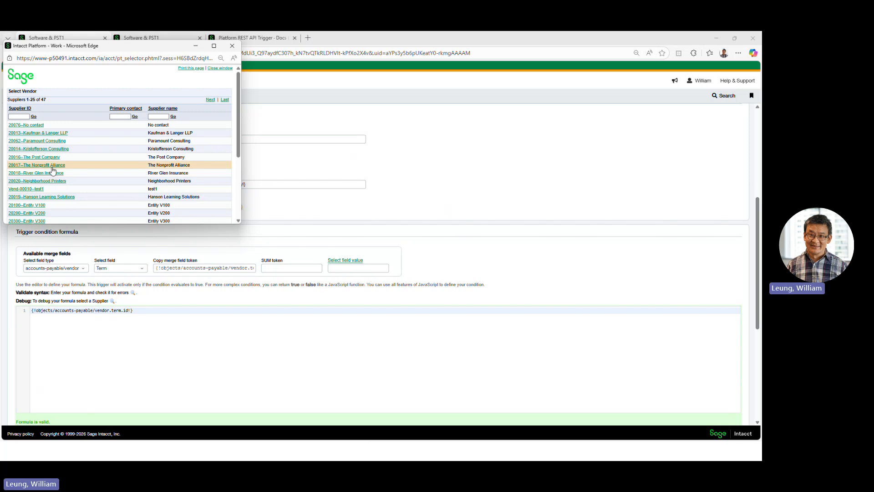
click(50, 160)
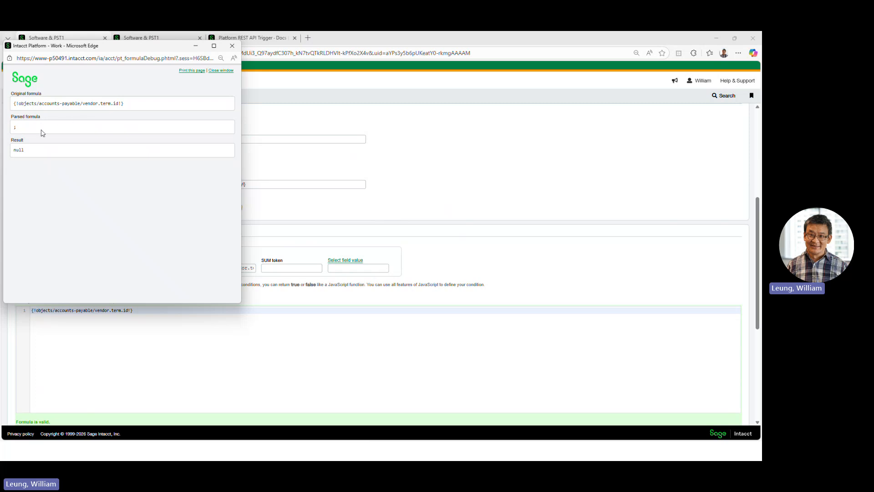
click(231, 46)
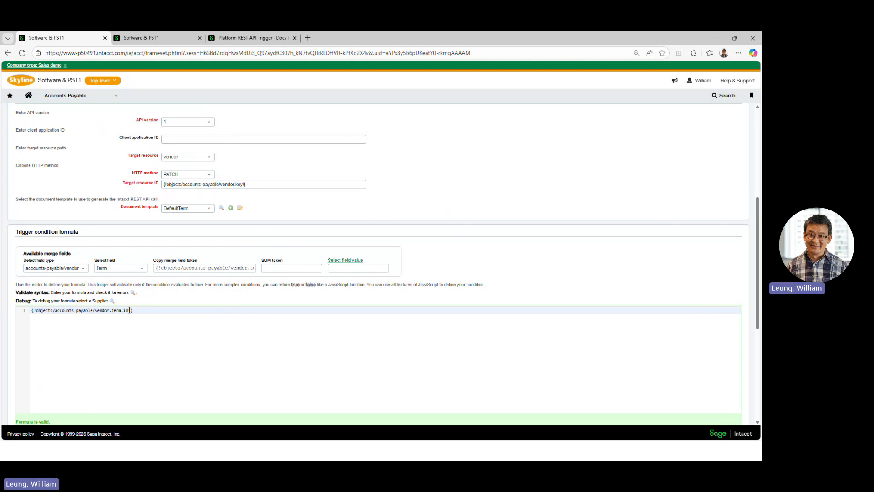
Change the formula to {!objects/accounts-payable/vendor.term.key!} and debug it against supplier The Post Company
key(BackSpace)
key(BackSpace)
text(key)
click(112, 301)
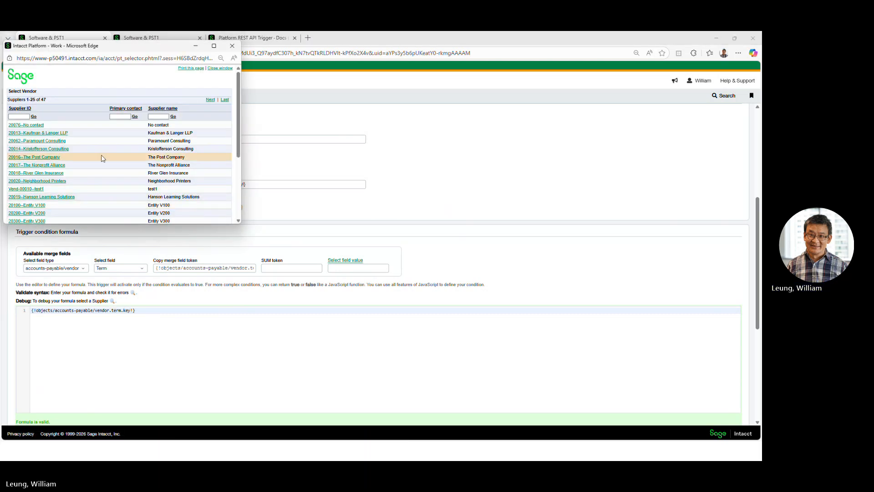
click(46, 157)
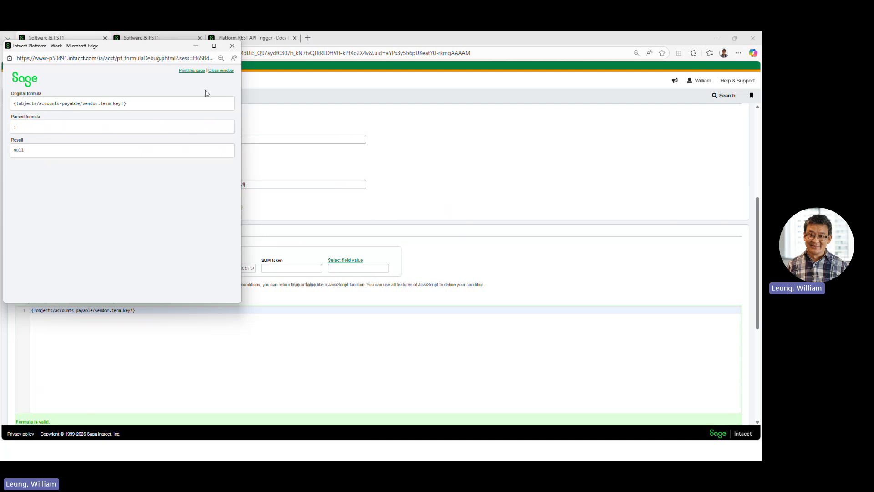
click(221, 71)
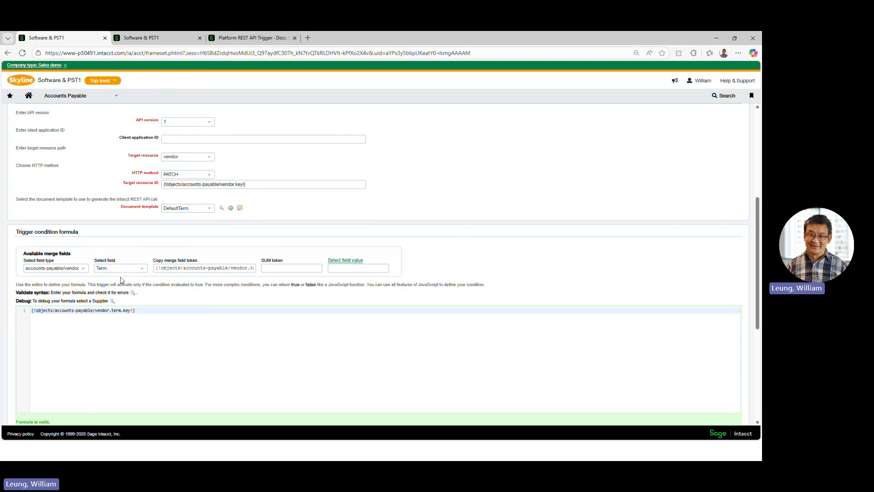
Select the Supplier name field of accounts-payable/vendor among the merge fields and copy its token
click(145, 270)
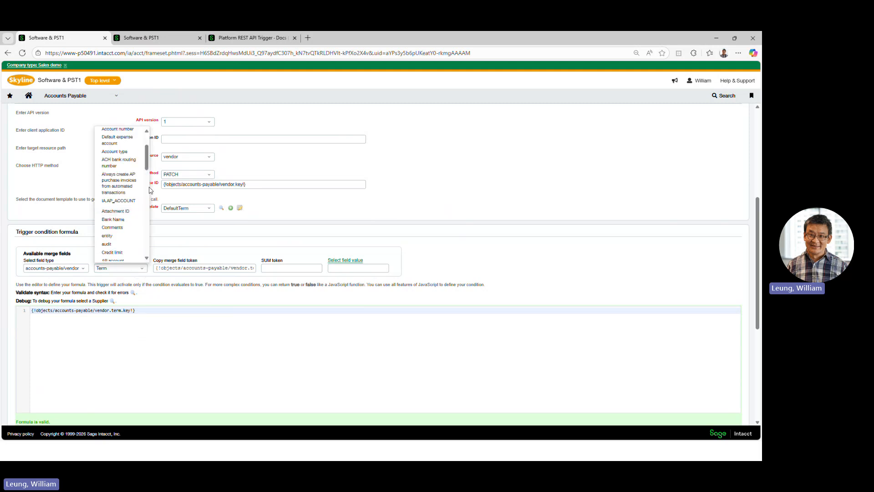
drag(146, 161, 147, 233)
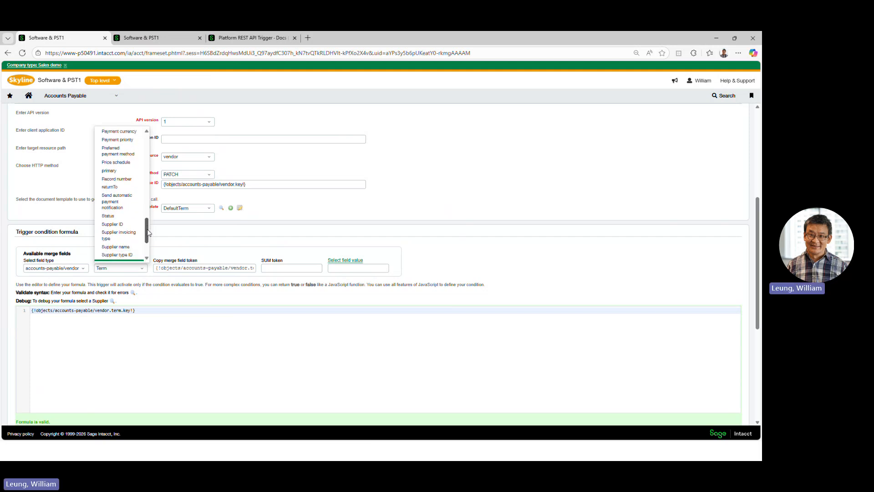
click(127, 248)
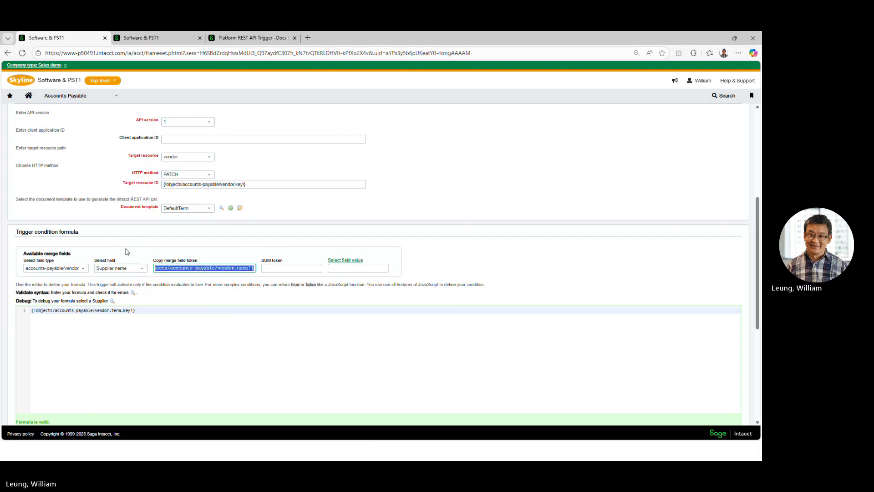
click(227, 267)
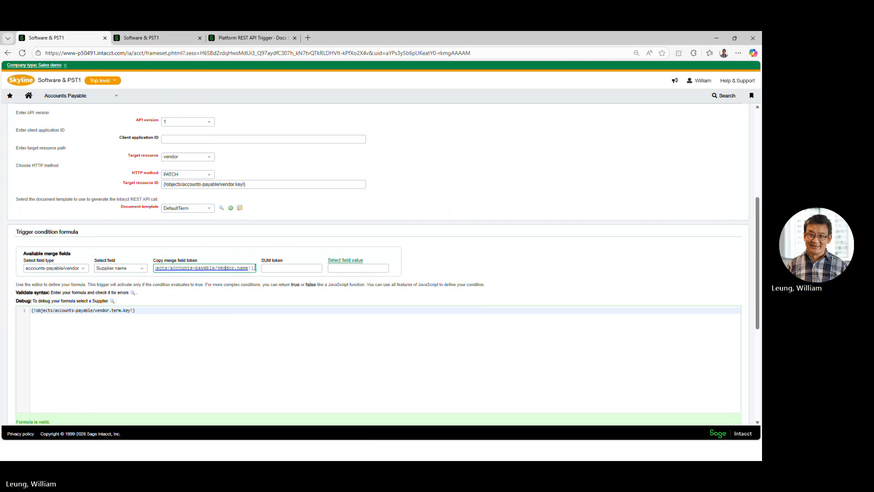
drag(255, 268, 131, 278)
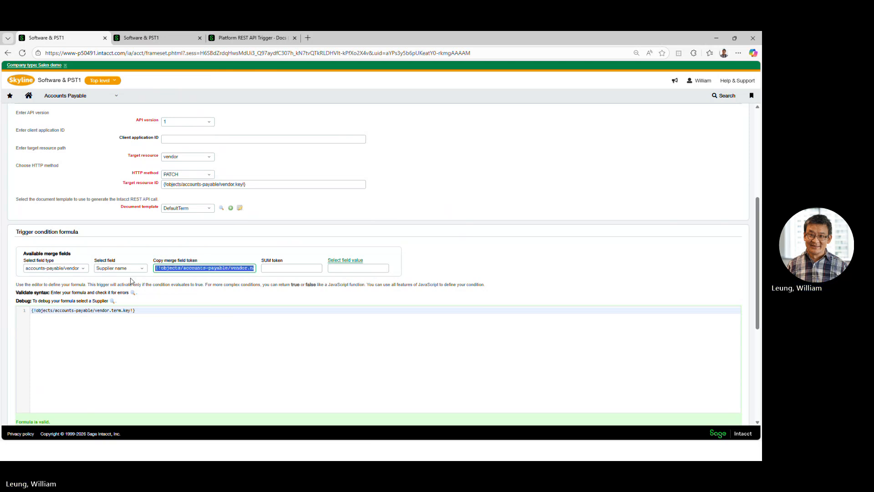
right_click(173, 270)
click(109, 318)
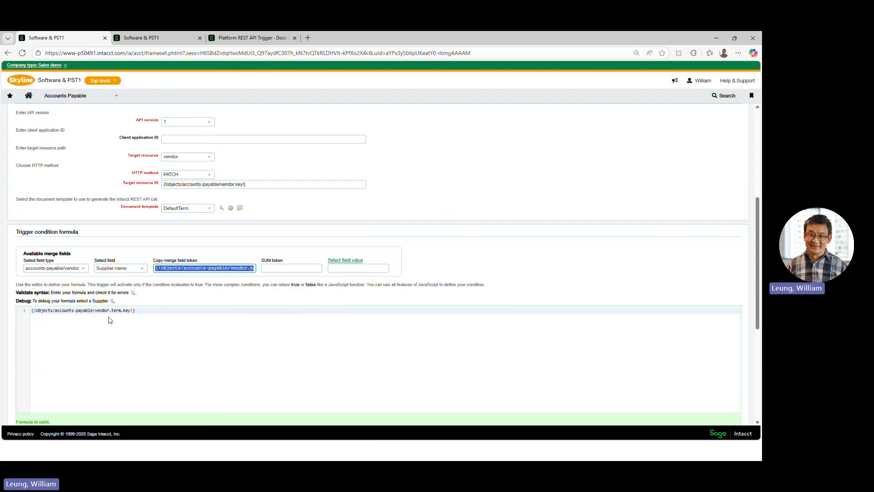
Replace the condition formula with {!objects/accounts-payable/vendor.name!} and debug it against supplier The Post Company
drag(139, 310, 16, 314)
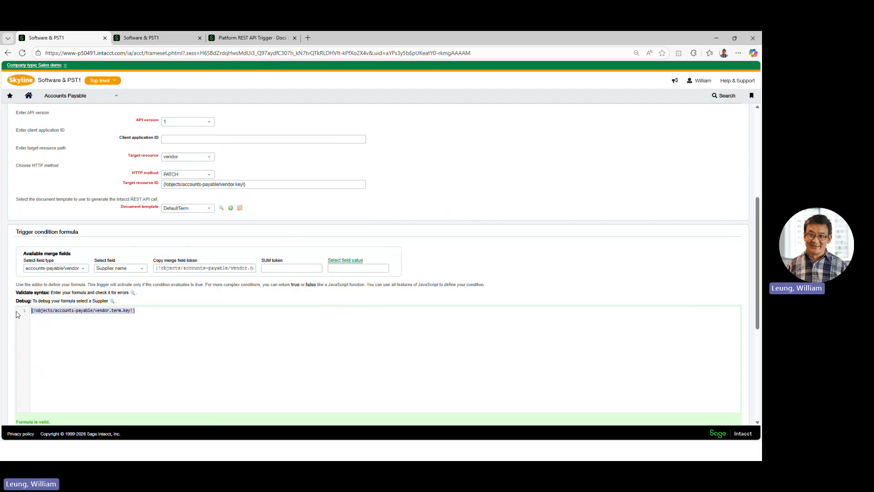
key(ctrl+v)
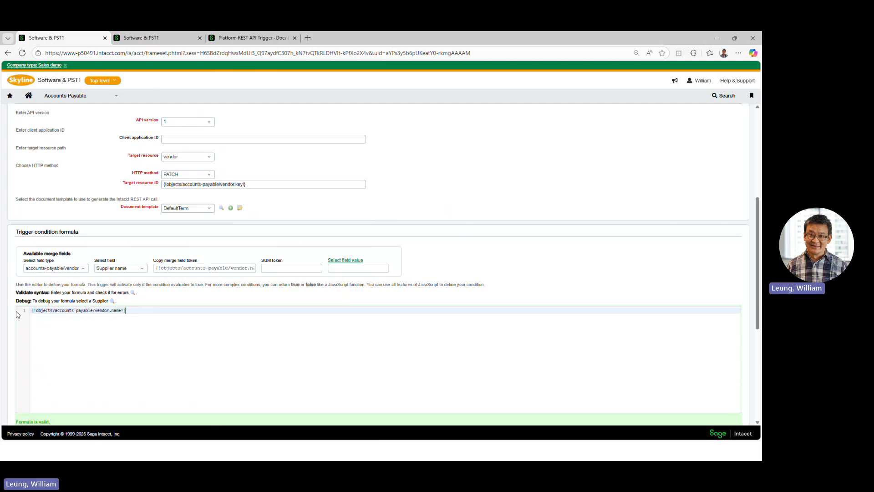
click(111, 302)
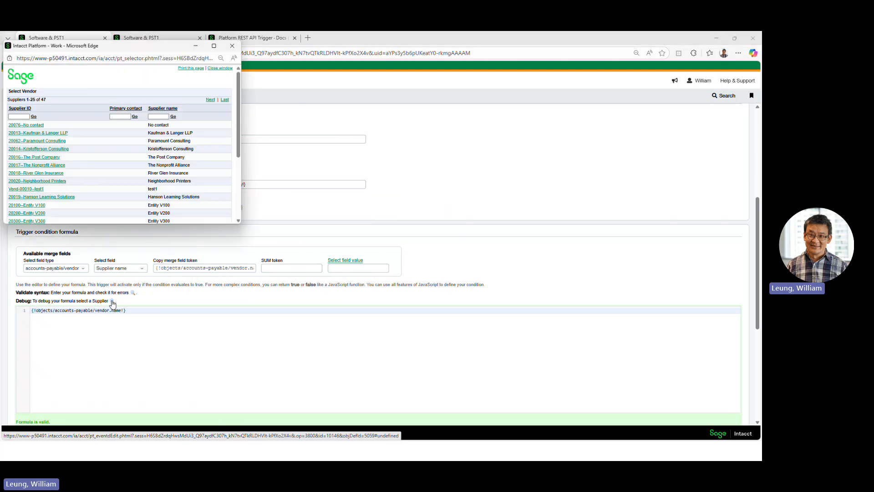
click(47, 157)
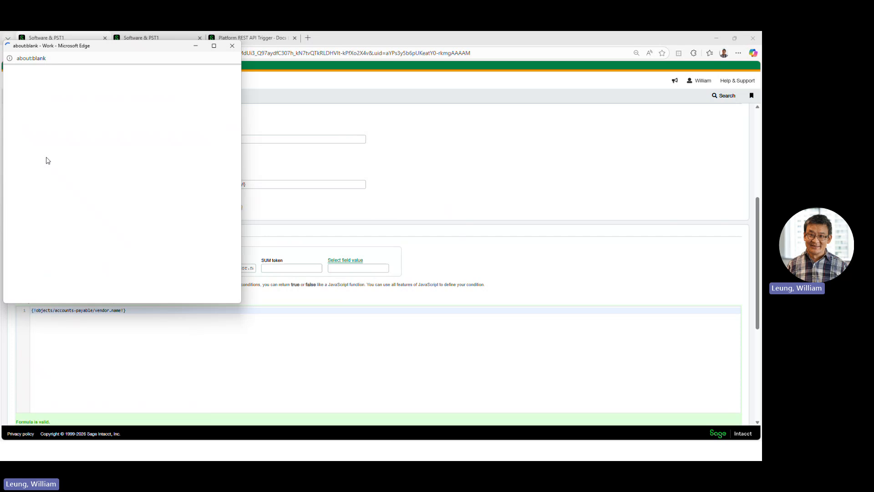
click(232, 46)
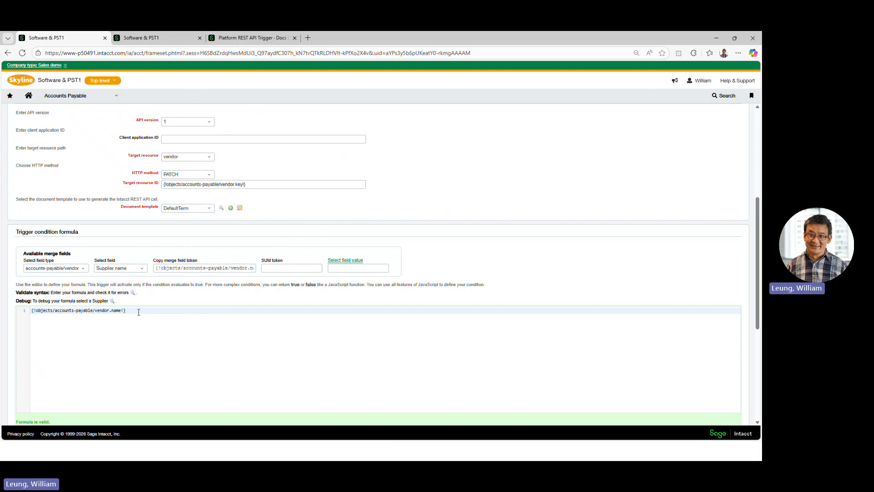
Add a semicolon at the end of the vendor.name formula and debug it against supplier The Post Company
text(;)
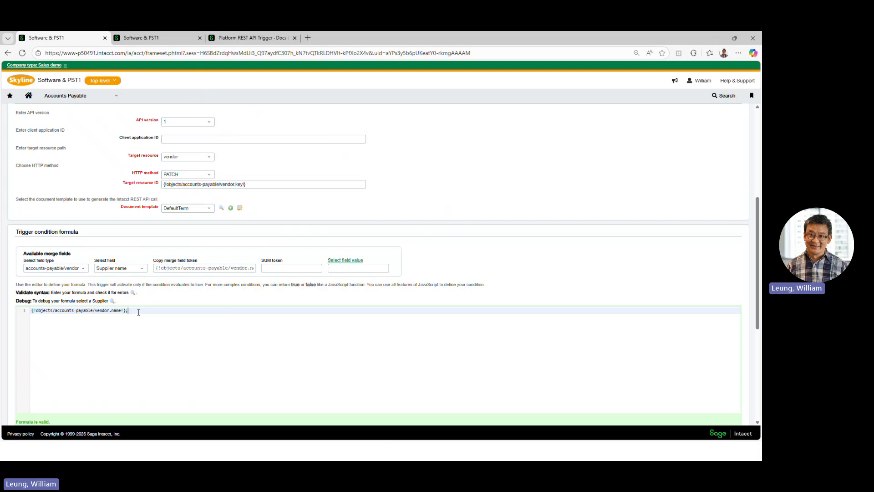
click(112, 301)
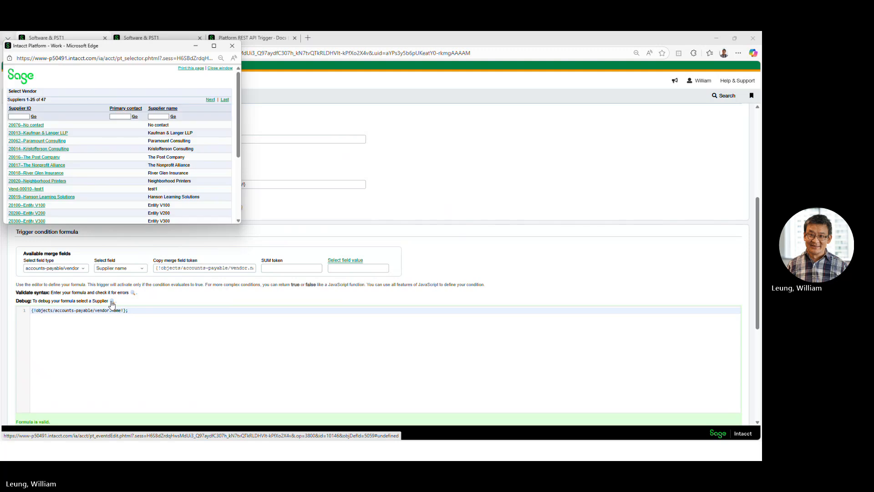
click(39, 157)
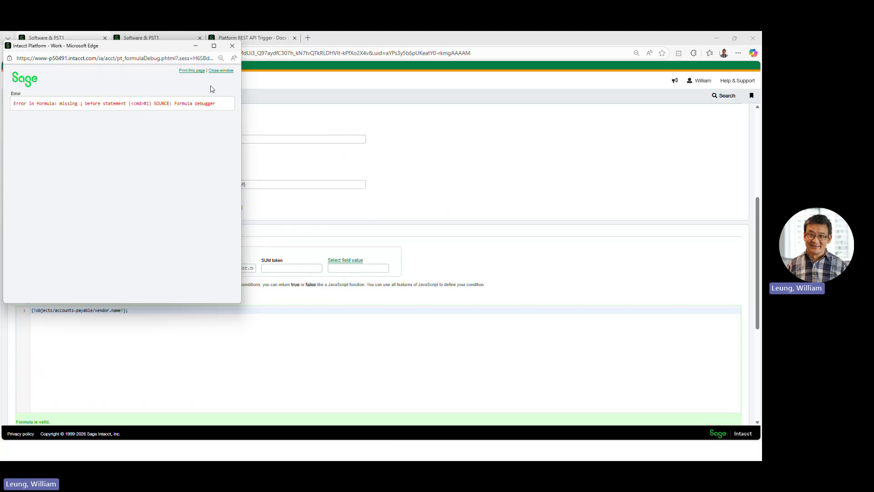
click(234, 46)
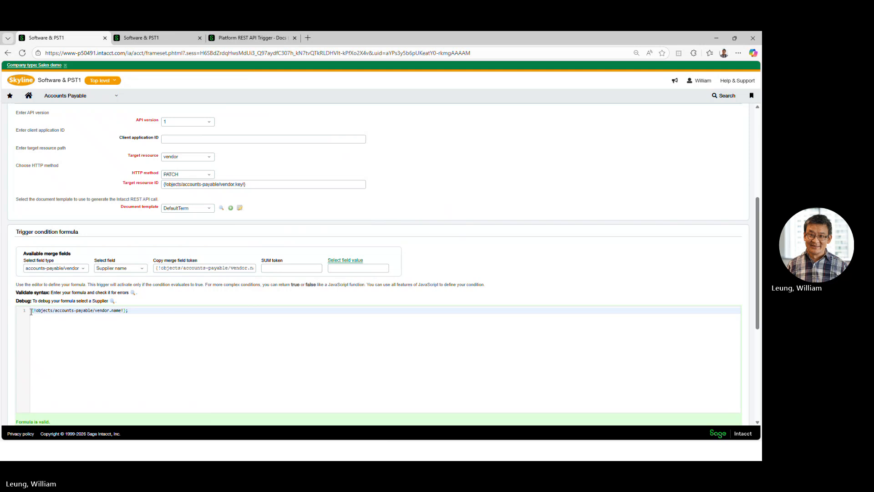
click(31, 311)
text(if)
text(()
key(Right)
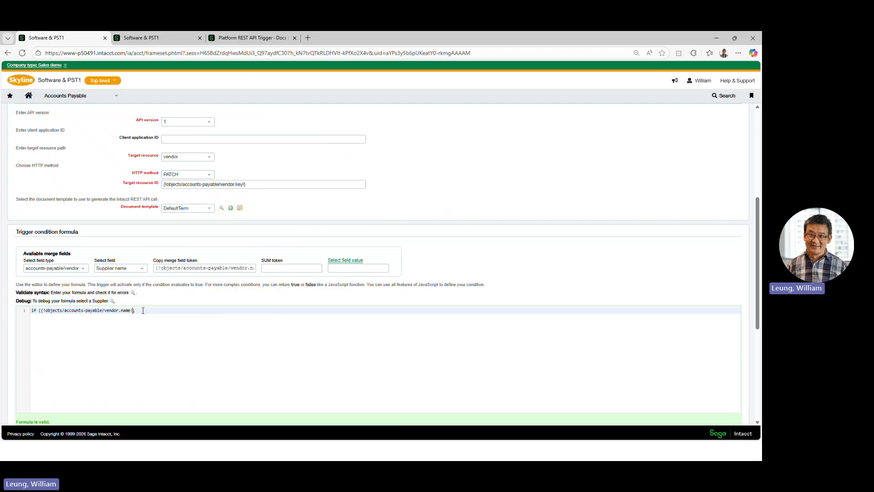
text())
key(BackSpace)
key(BackSpace)
key(BackSpace)
key(BackSpace)
Enclose the token in double quotes as "{!objects/accounts-payable/vendor.name!}" and delete the duplicate token pasted behind it
text("")
key(ctrl+v)
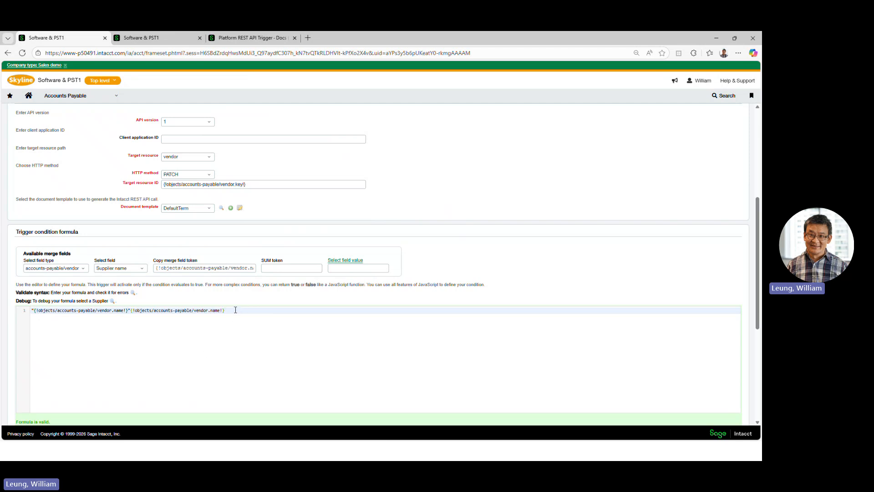
key(BackSpace)
key(BackSpace)
key(BackSpace)
key(BackSpace)
key(BackSpace)
key(BackSpace)
key(BackSpace)
key(BackSpace)
key(BackSpace)
key(BackSpace)
key(BackSpace)
key(BackSpace)
key(BackSpace)
key(BackSpace)
key(BackSpace)
key(BackSpace)
key(BackSpace)
key(BackSpace)
key(BackSpace)
key(BackSpace)
key(BackSpace)
key(BackSpace)
key(BackSpace)
key(BackSpace)
key(BackSpace)
Debug the quoted vendor.name formula against supplier The Post Company, examine the parsed formula, and close the debug window
click(114, 302)
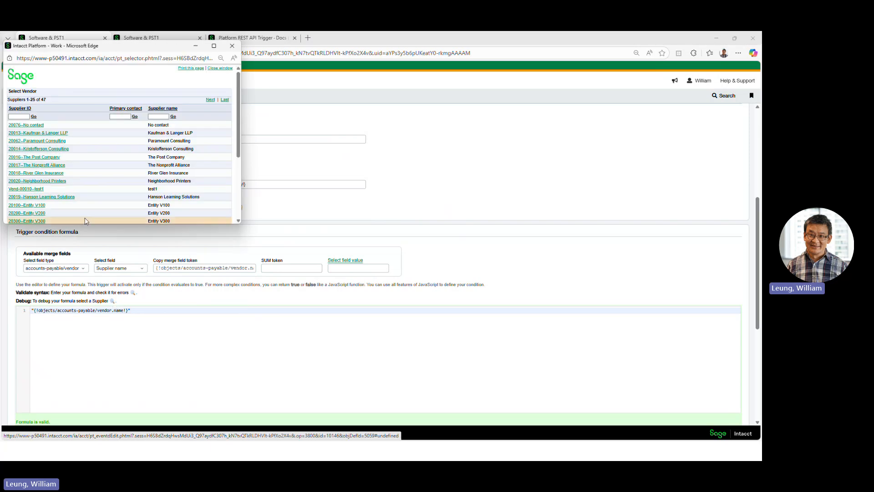
click(41, 157)
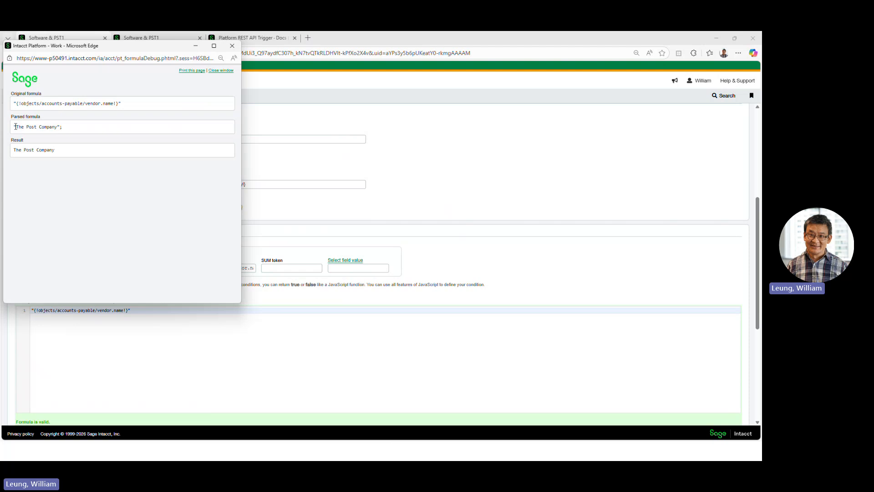
drag(15, 126, 77, 137)
click(152, 134)
click(235, 47)
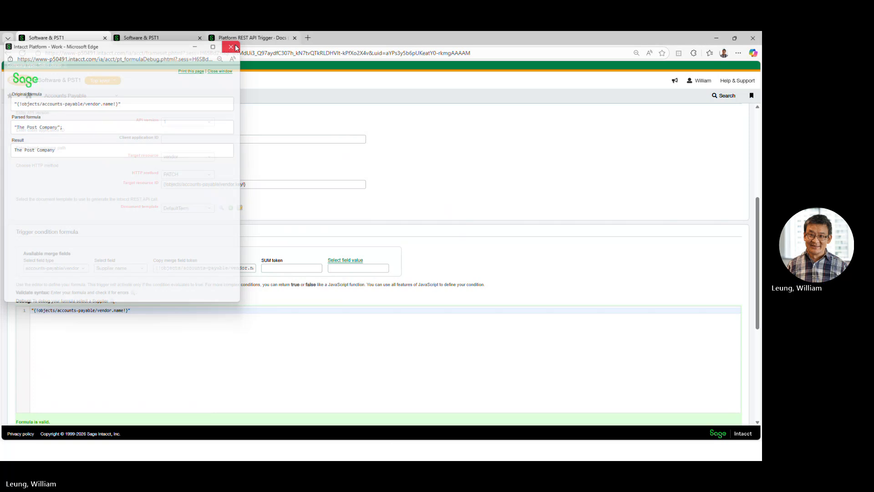
Change the formula to "{!objects/accounts-payable/vendor.terms.key!}", validate its syntax, and consult the List terms response in Postman
double_click(119, 312)
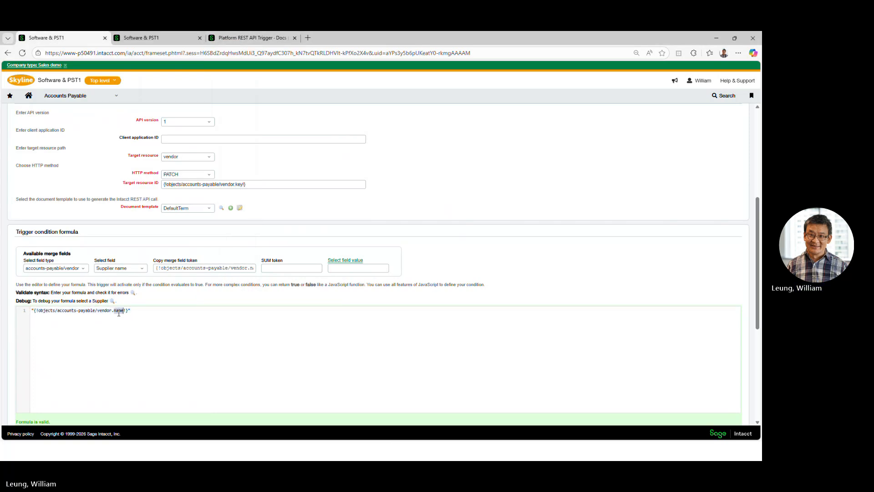
text(terms)
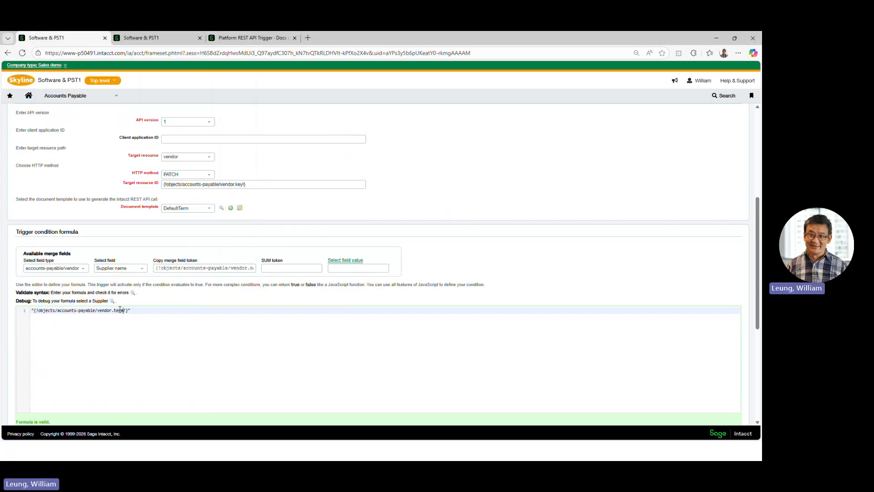
text(.)
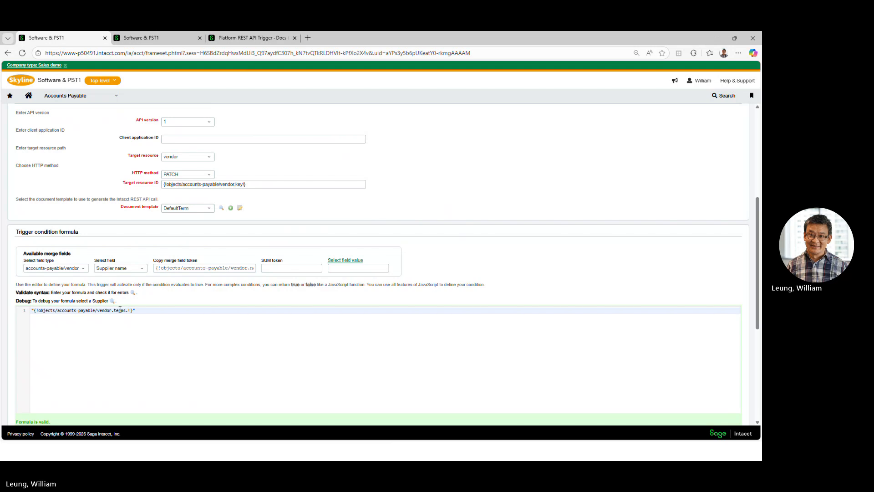
text(key)
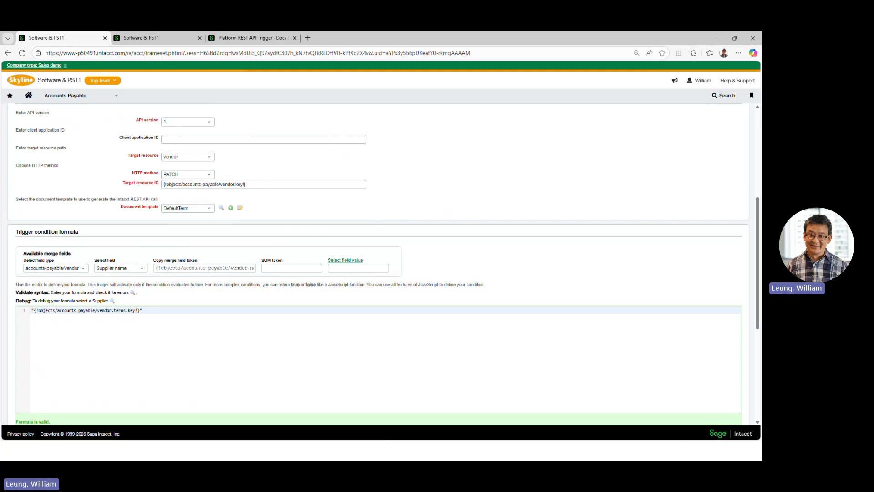
click(132, 293)
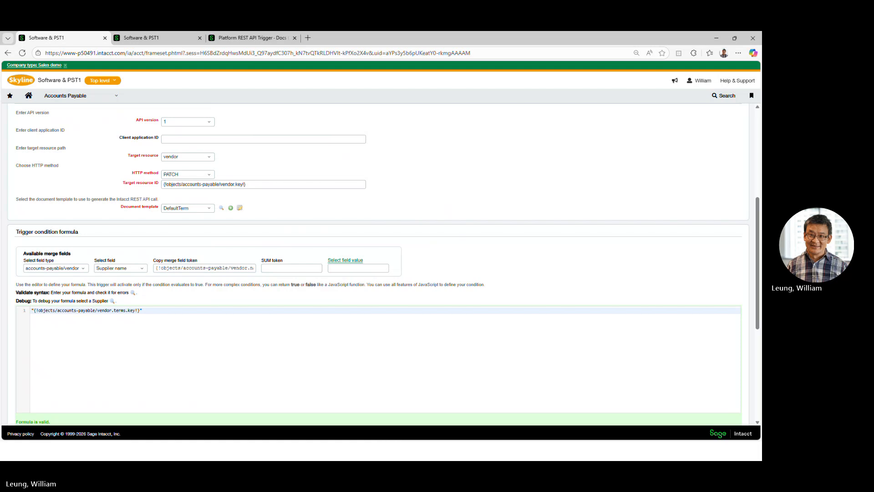
key(alt+Tab)
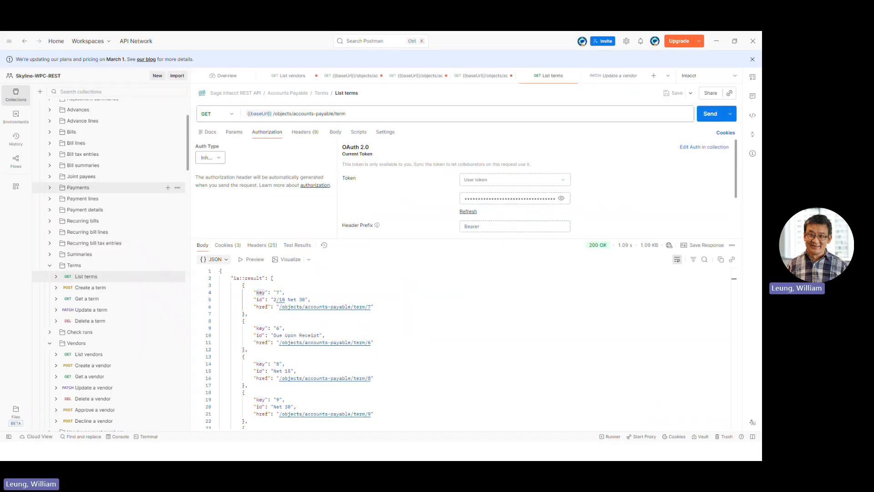
key(alt+Tab)
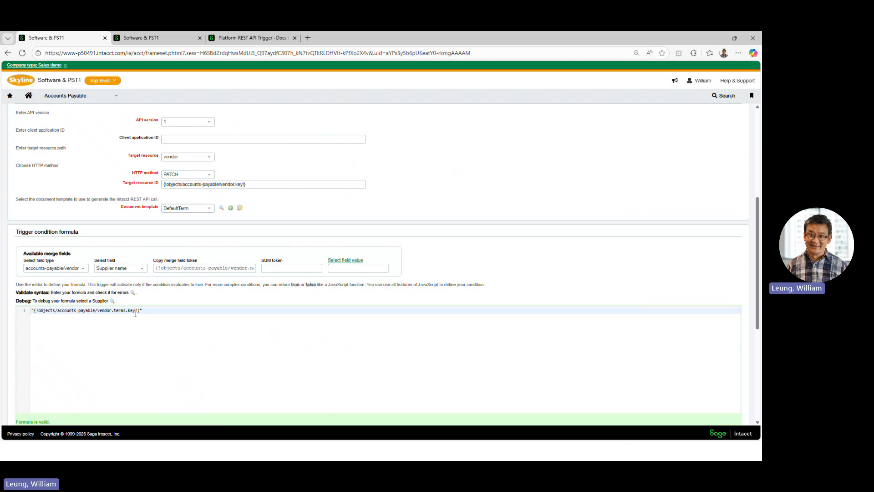
Change the formula back to "{!objects/accounts-payable/vendor.name!}", open the debug supplier selector and close it without choosing a supplier
key(BackSpace)
key(BackSpace)
key(BackSpace)
key(BackSpace)
key(BackSpace)
key(BackSpace)
key(BackSpace)
key(BackSpace)
key(BackSpace)
text(name)
click(111, 301)
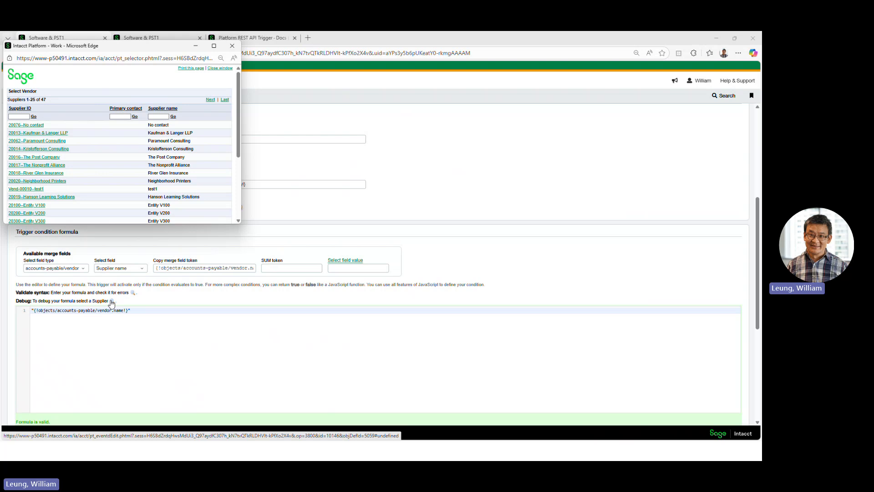
click(232, 46)
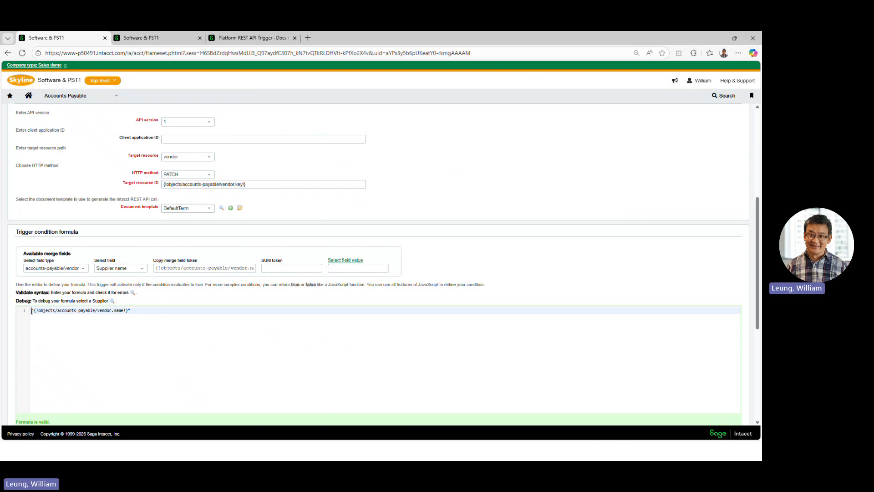
Wrap the token in a condition so the first line reads if ("{!objects/accounts-payable/vendor.name!}" == "Test") return true;
text(if ())
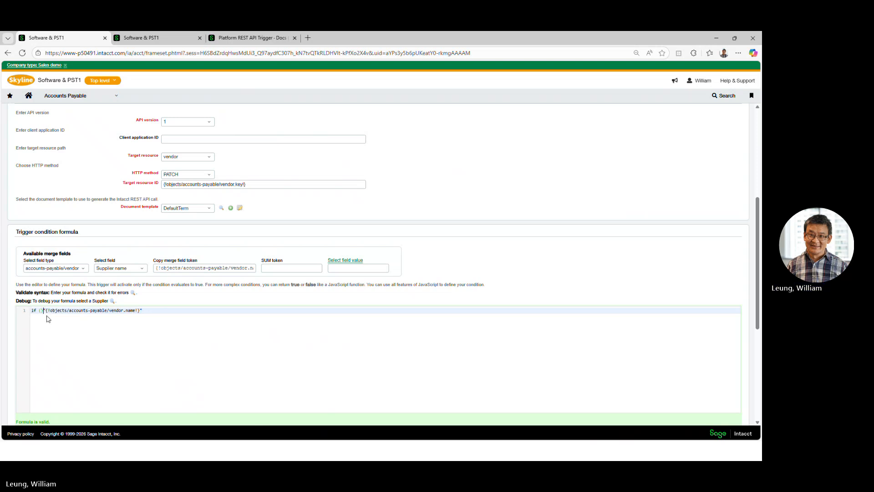
key(Delete)
click(147, 309)
text())
text( ==)
text( Test)
text(")
click(148, 310)
text(") return true;)
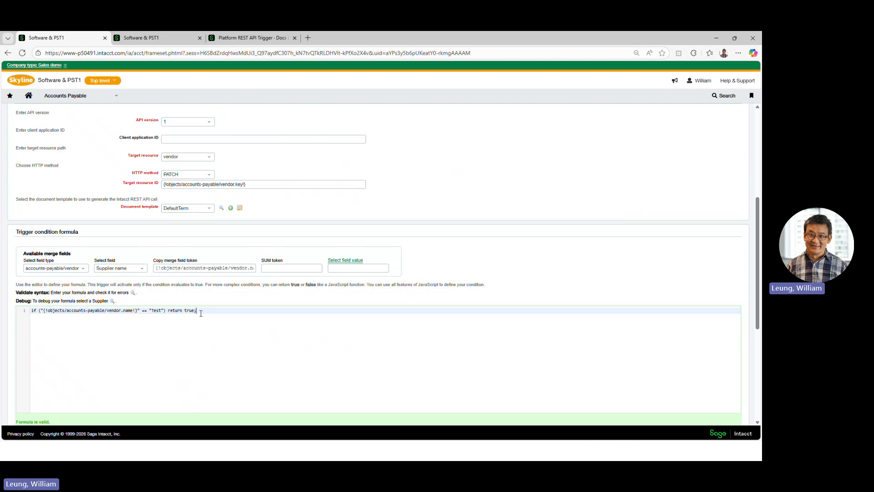
Add a second line to the trigger condition formula reading return false;
key(Return)
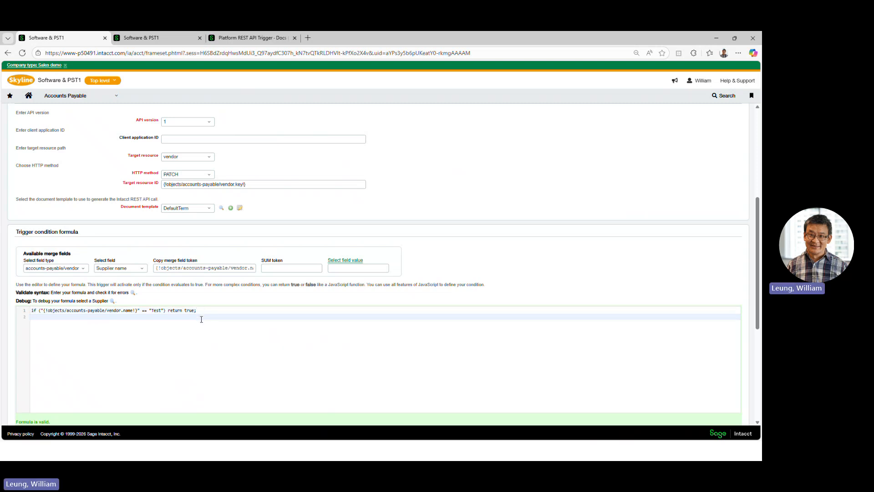
text(r)
text(eturn false)
click(152, 310)
key(Delete)
text(T;)
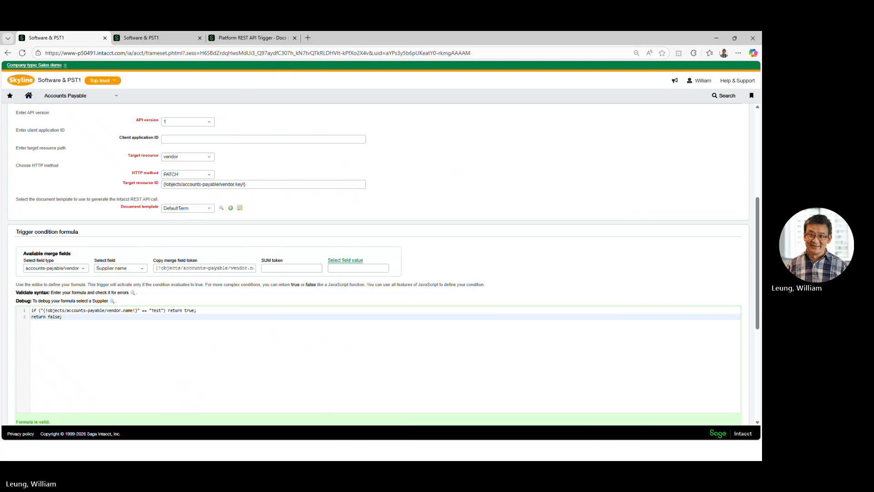
Check the test supplier's name in its record and change the formula's comparison value to "test1"
click(136, 40)
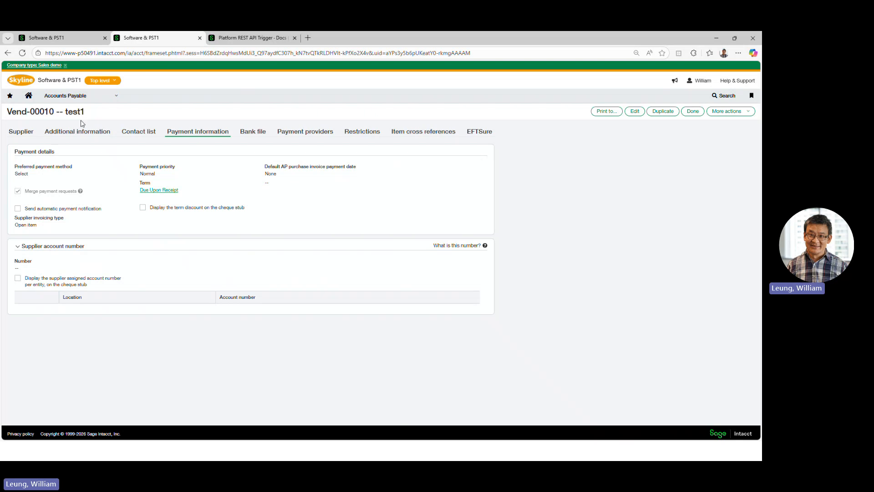
click(66, 40)
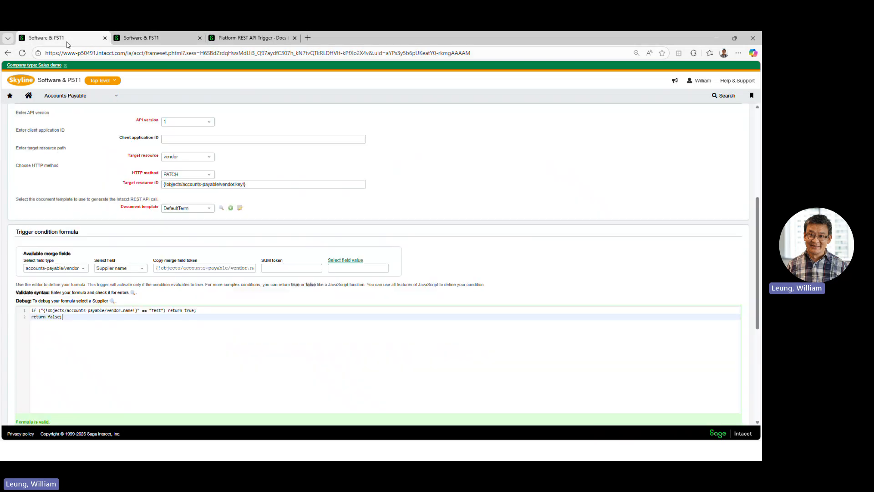
click(164, 40)
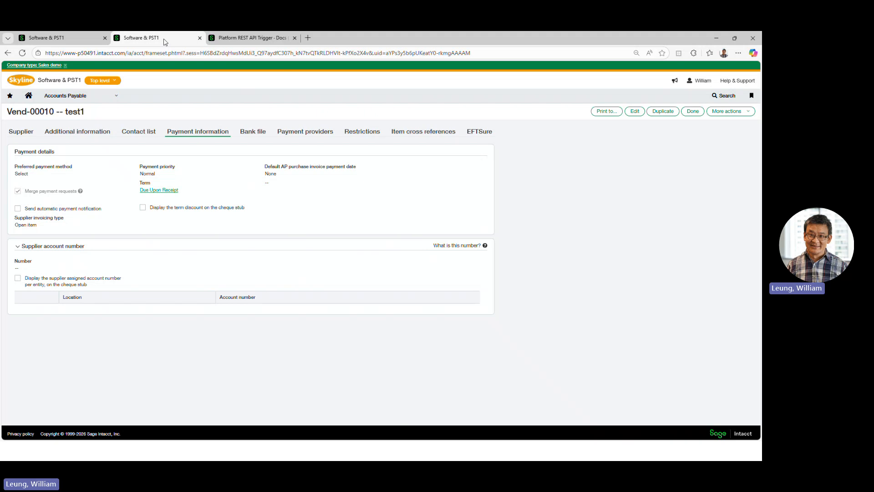
click(66, 38)
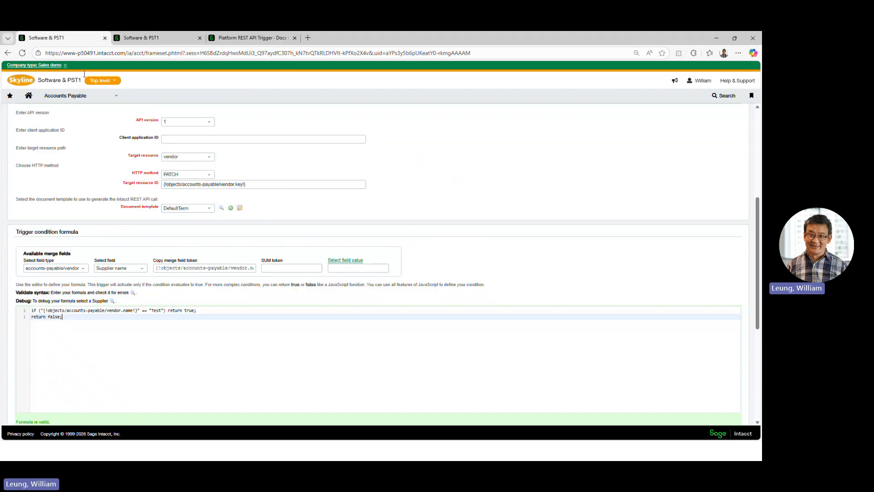
click(154, 311)
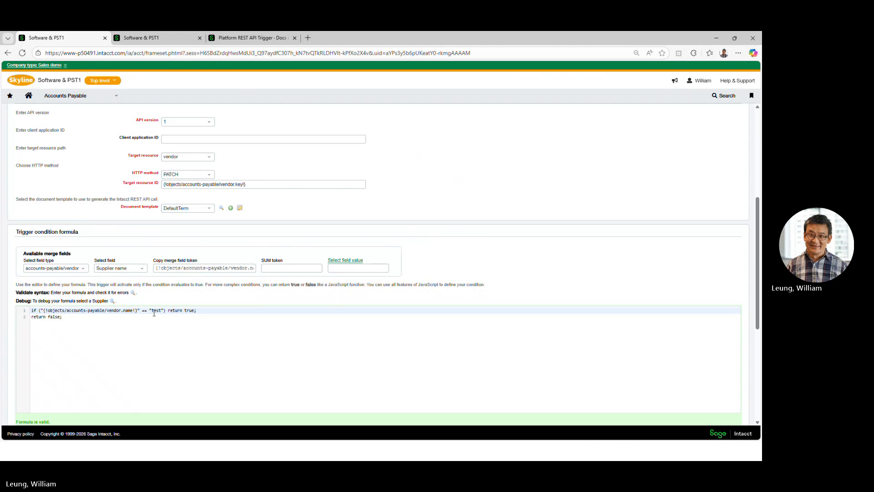
text(1)
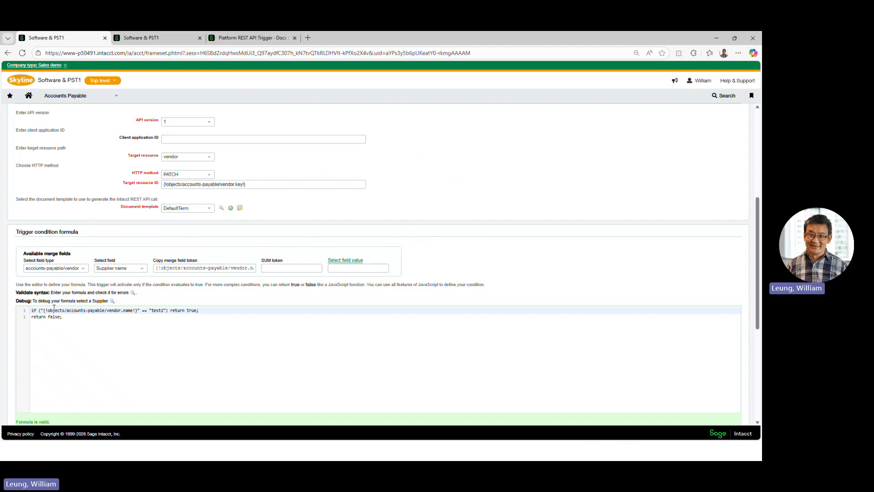
Debug the if-condition formula against supplier The Post Company, examine the result, and close the debug window
click(112, 301)
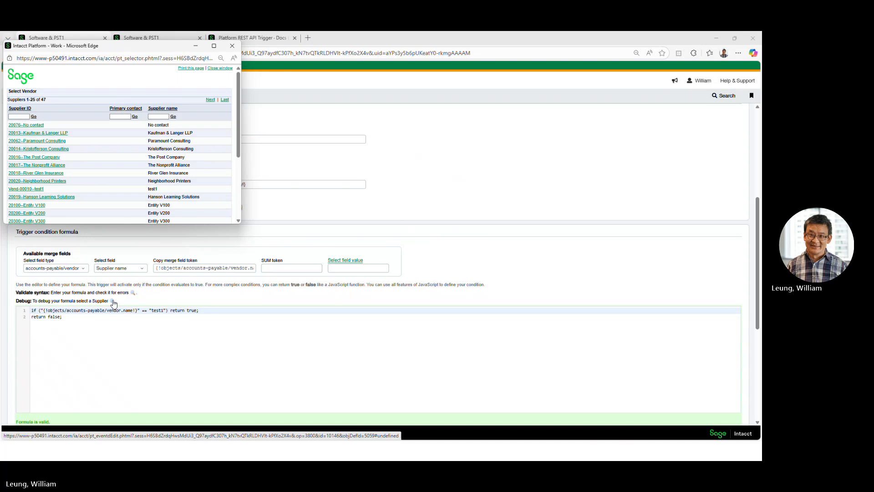
click(50, 157)
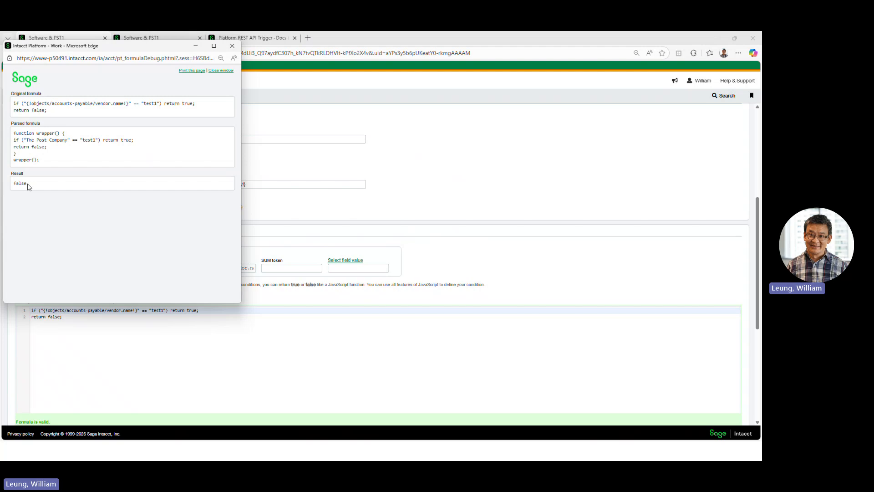
click(221, 70)
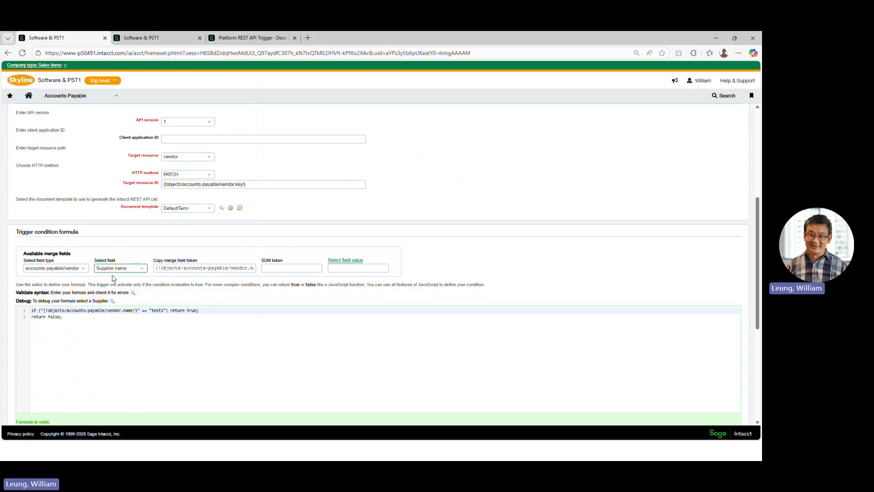
Filter the debug supplier selector by supplier ID "v", debug the formula against supplier test1, and close the debug window
click(112, 301)
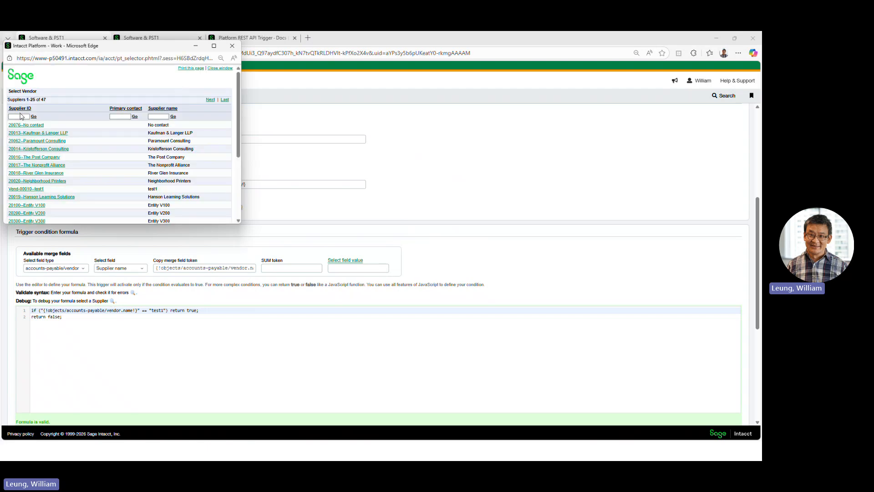
click(22, 117)
text(V)
click(33, 117)
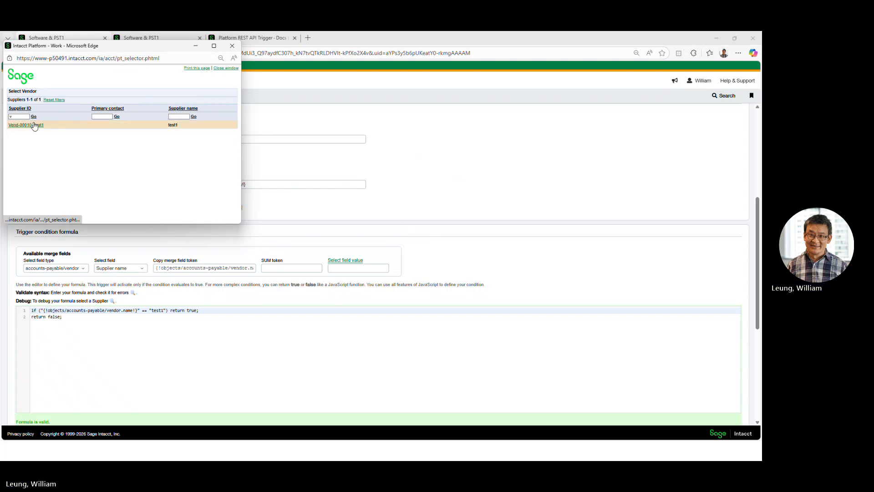
click(35, 126)
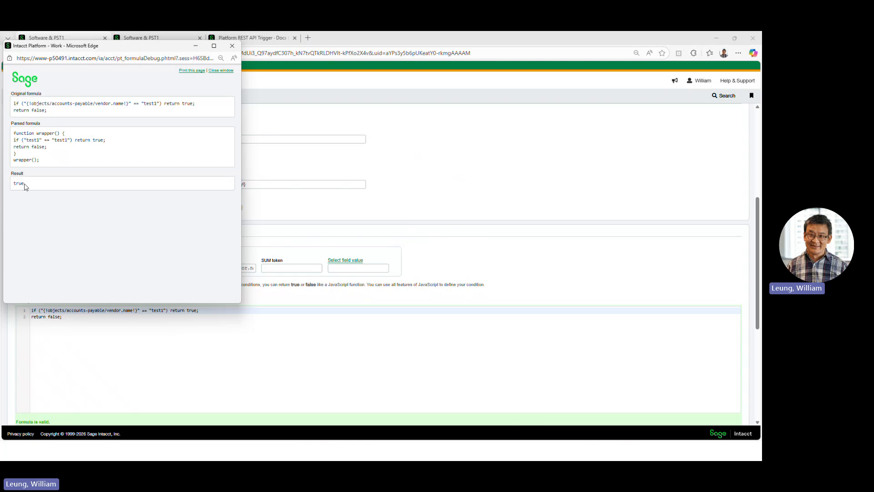
click(229, 71)
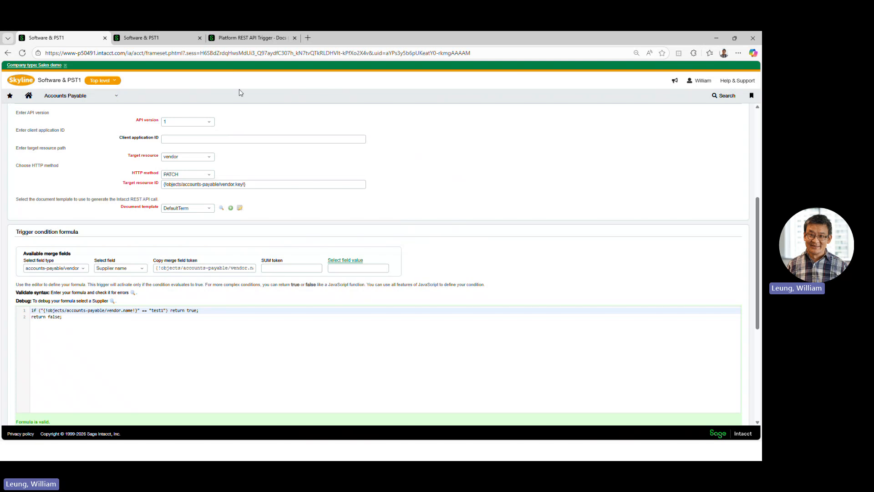
Save the DefaultTerm trigger with its new condition formula
scroll(453, 283, down, 5)
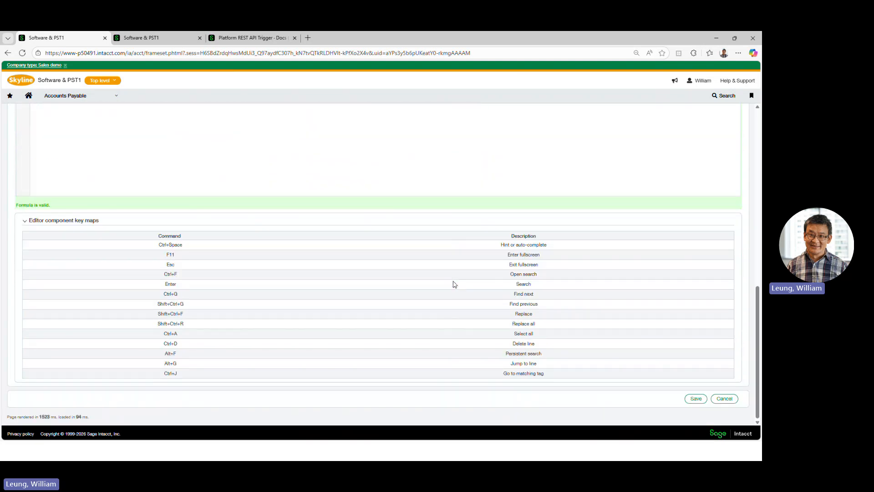
scroll(454, 283, up, 3)
scroll(453, 284, down, 3)
click(695, 400)
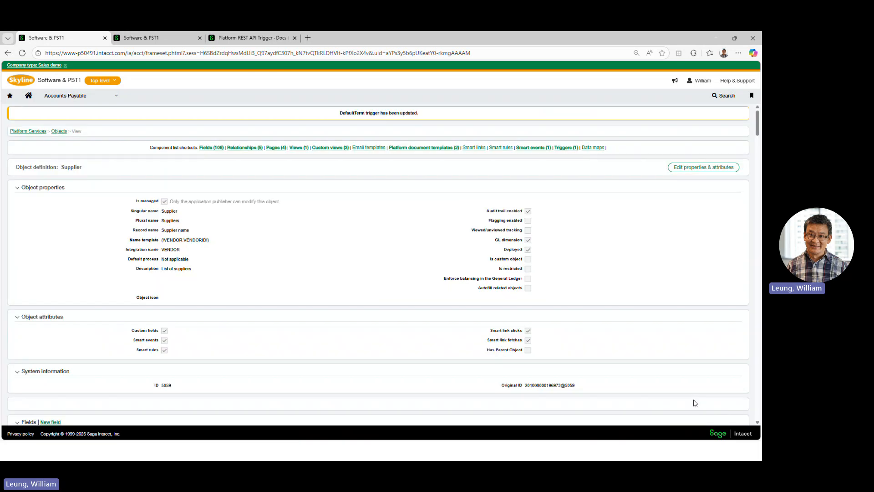
Close the test1 supplier record and clear the supplier ID filter on the Suppliers list
click(160, 41)
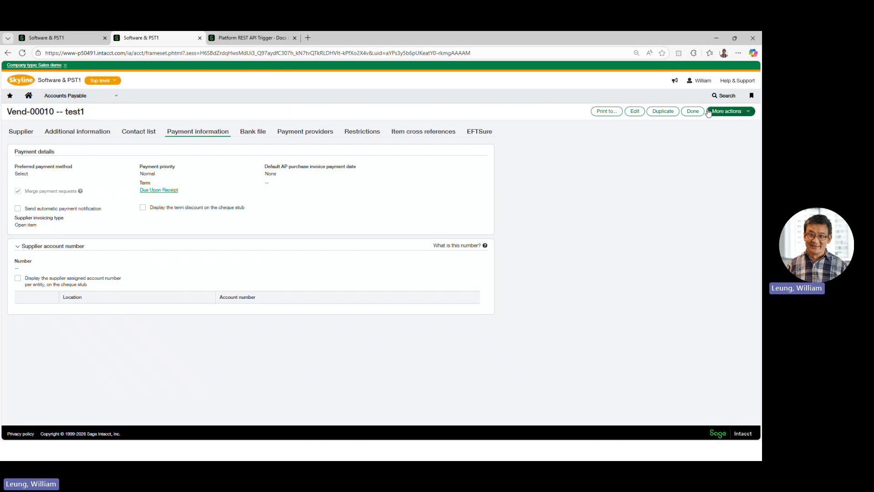
click(688, 112)
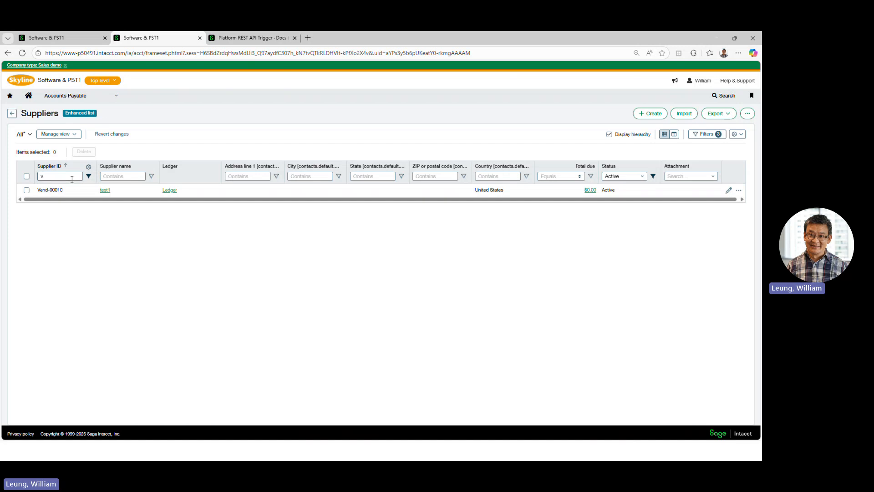
click(72, 179)
key(BackSpace)
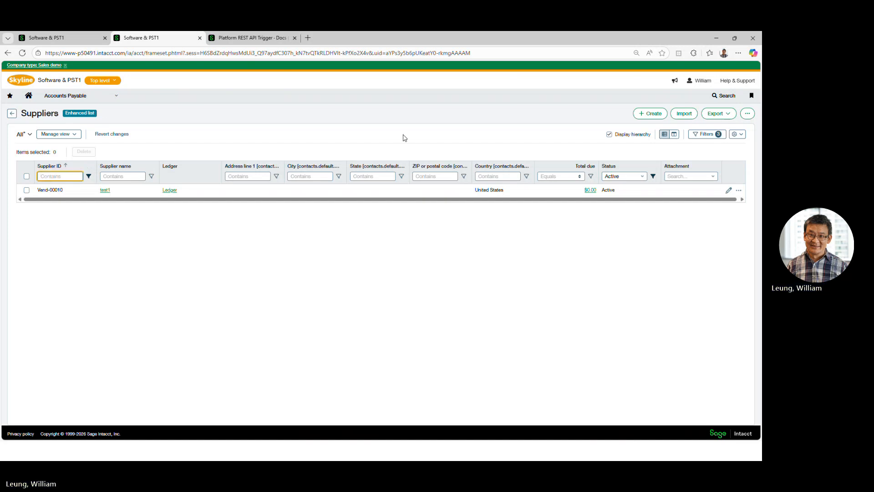
key(Return)
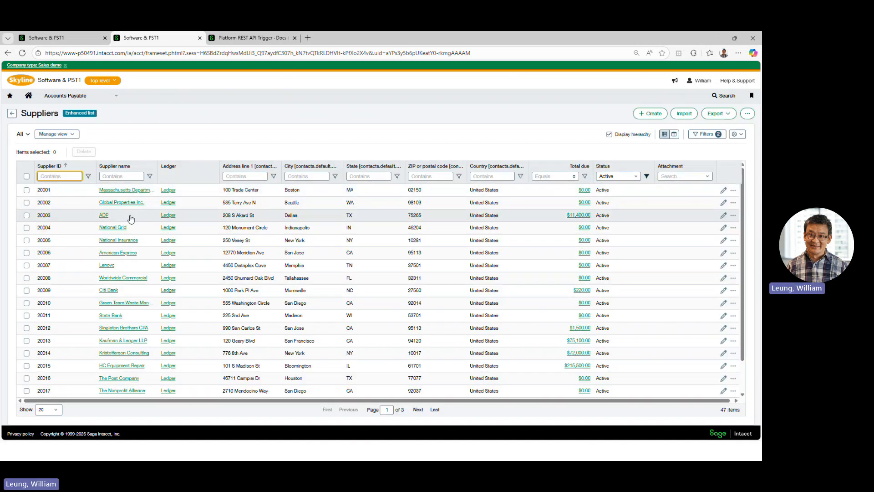
Open supplier Global Properties Inc., check the term in its payment information, and return to its main supplier details
click(108, 206)
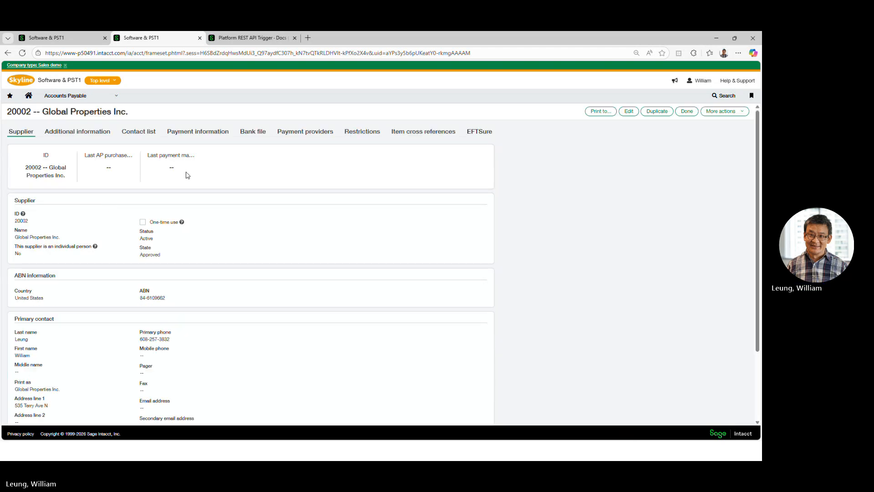
click(205, 136)
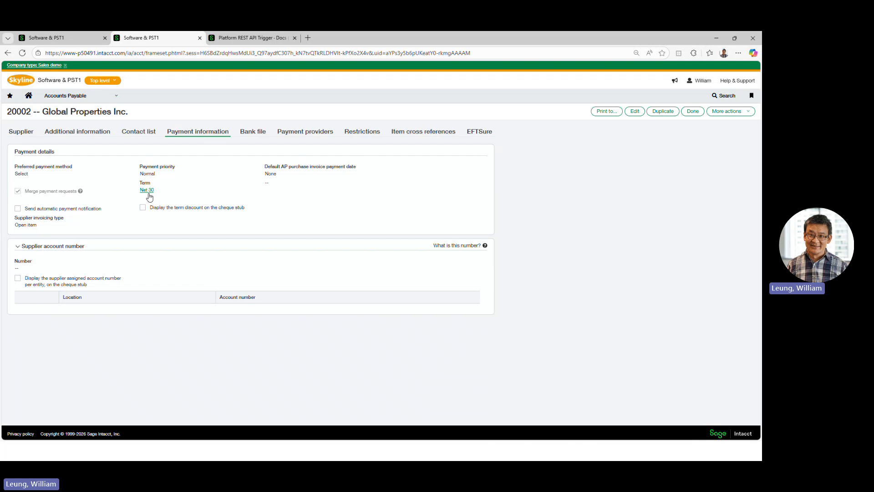
click(23, 132)
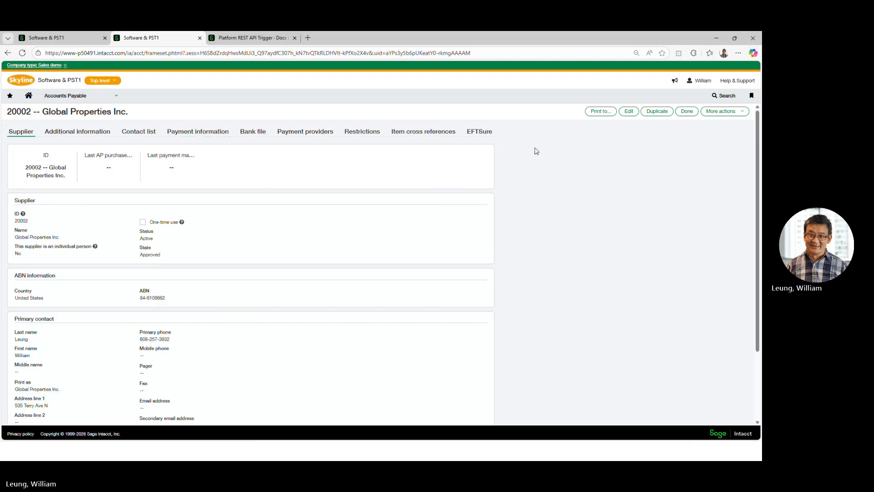
Edit the open supplier's name to "Global Properties Inc" and save the record despite the duplicate ABN value
click(627, 114)
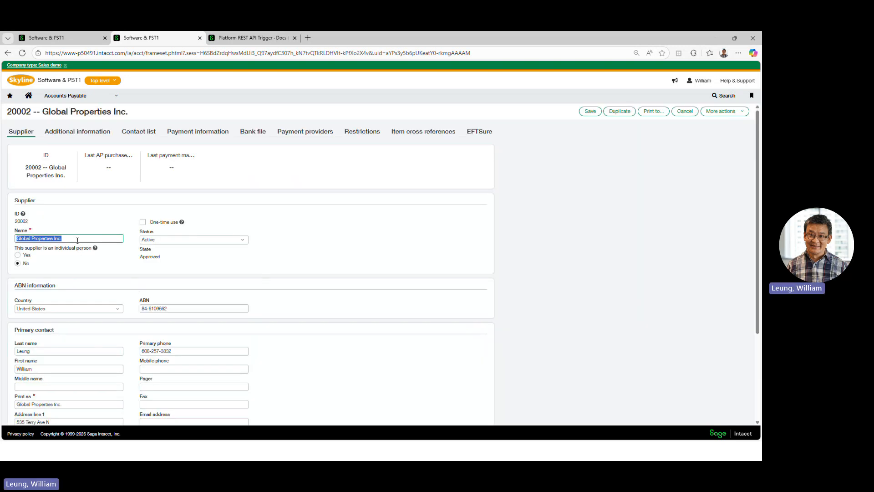
click(78, 240)
click(590, 112)
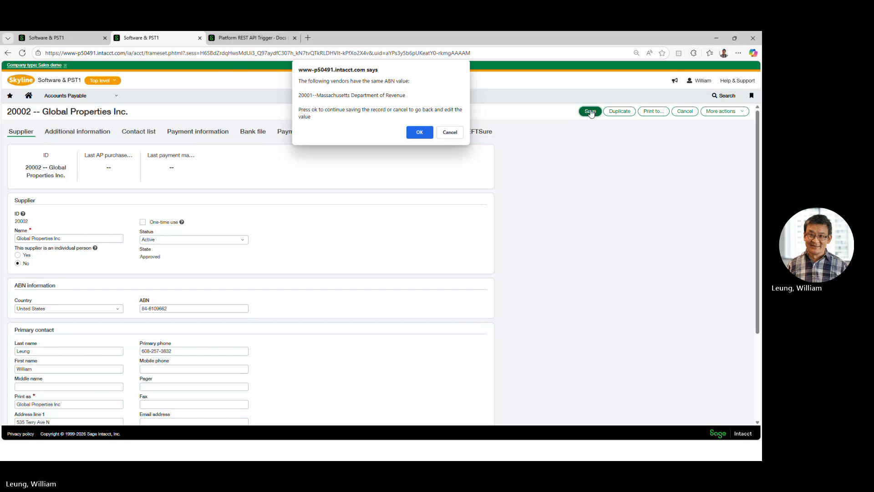
click(416, 133)
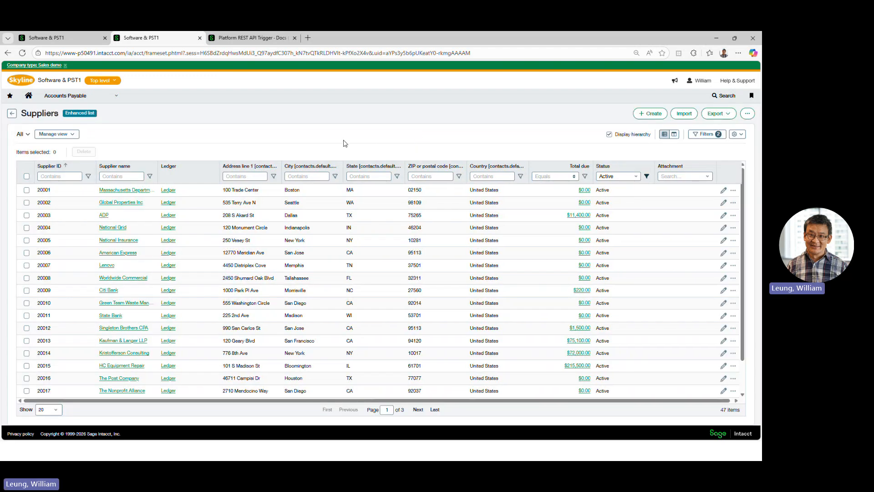
Reopen supplier Global Properties Inc, check the term in its payment information, and close the record
click(118, 204)
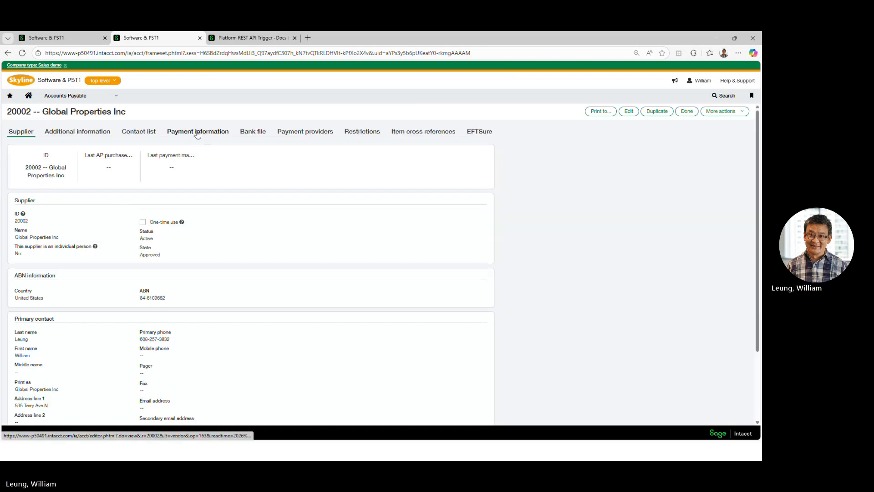
click(197, 132)
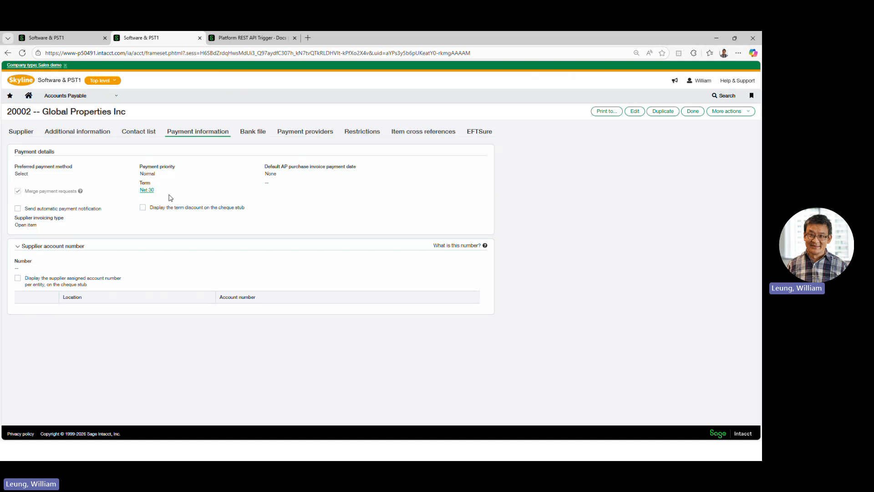
click(692, 112)
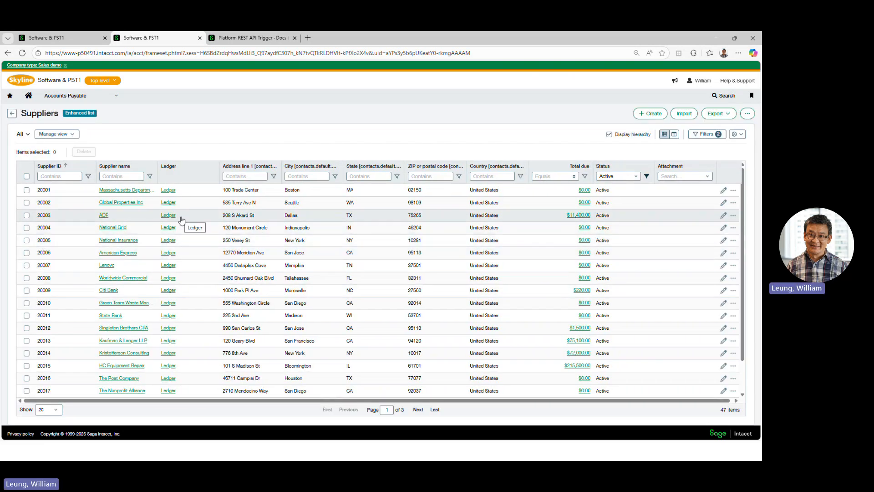
Filter the Suppliers list to supplier IDs containing "v" and open supplier test1 for editing
click(67, 178)
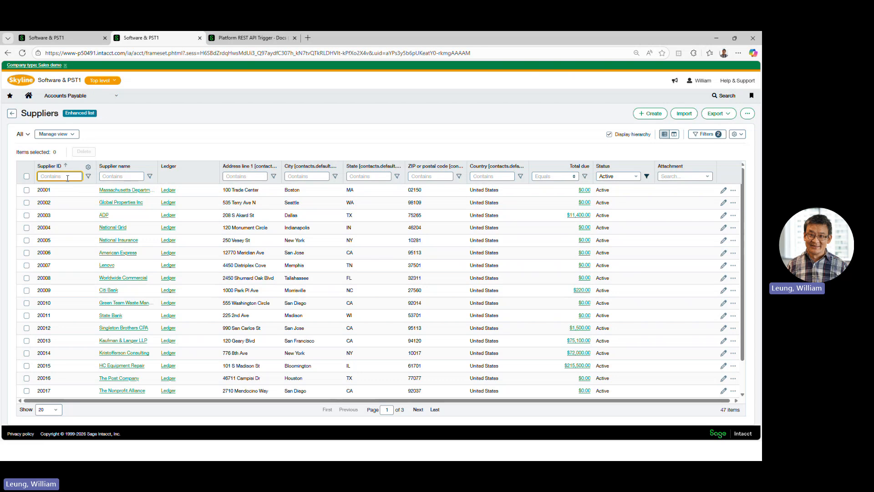
text(v)
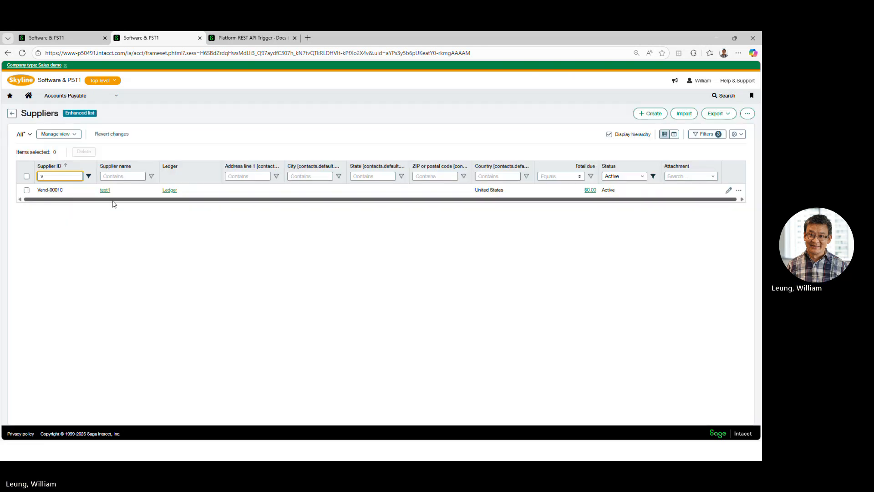
click(107, 192)
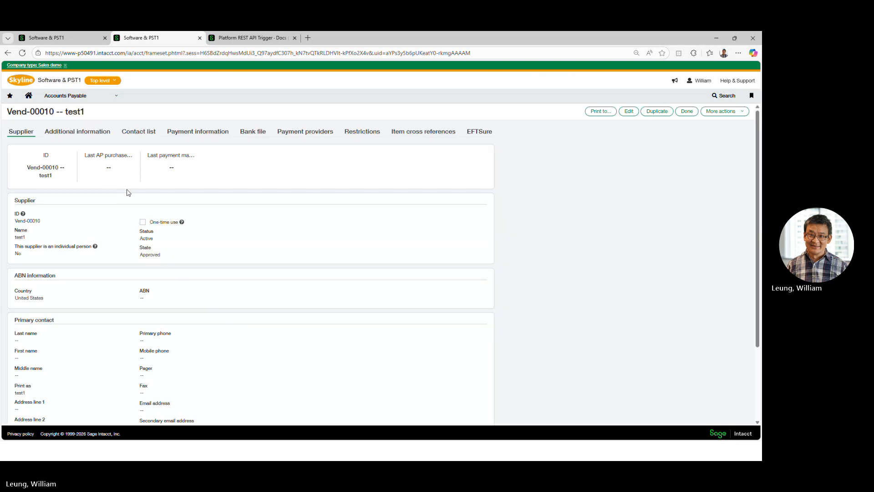
click(630, 117)
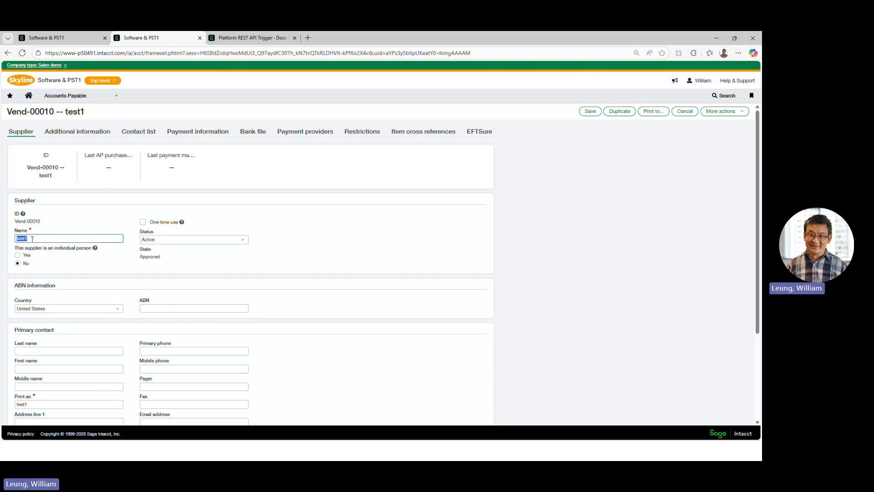
Set the term in test1's payment information to Net 30 and save the supplier record
click(196, 132)
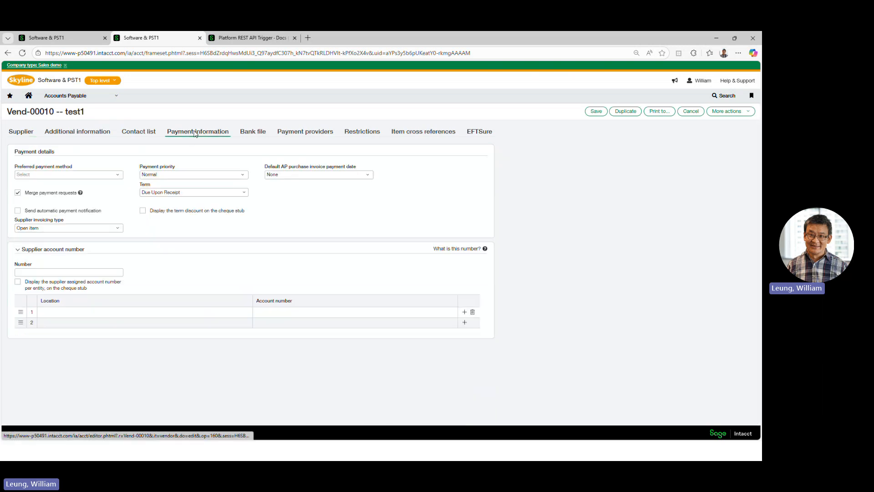
click(247, 198)
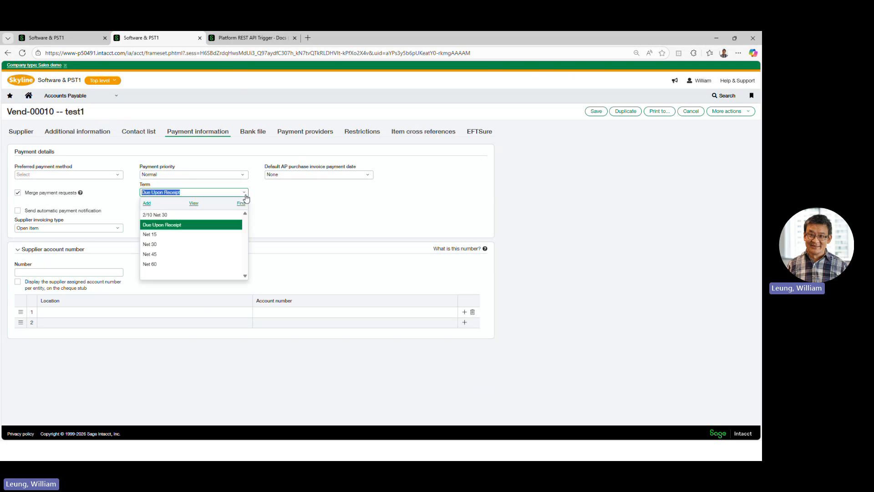
click(199, 245)
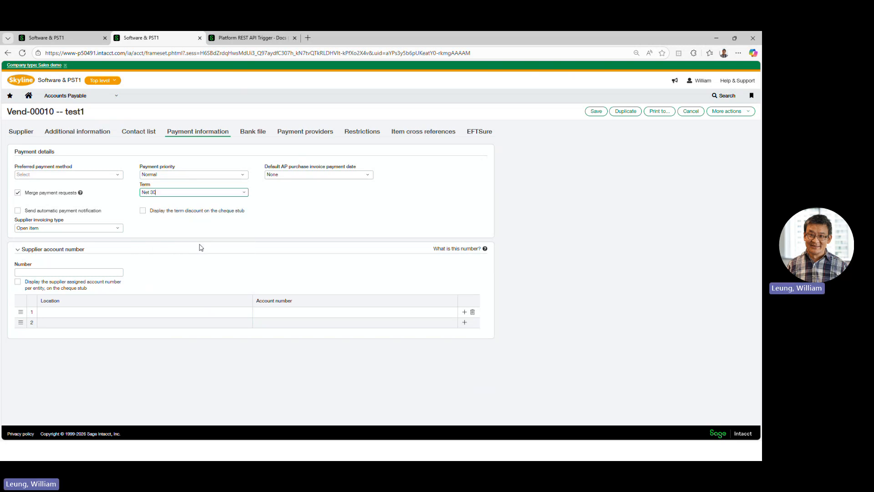
click(593, 112)
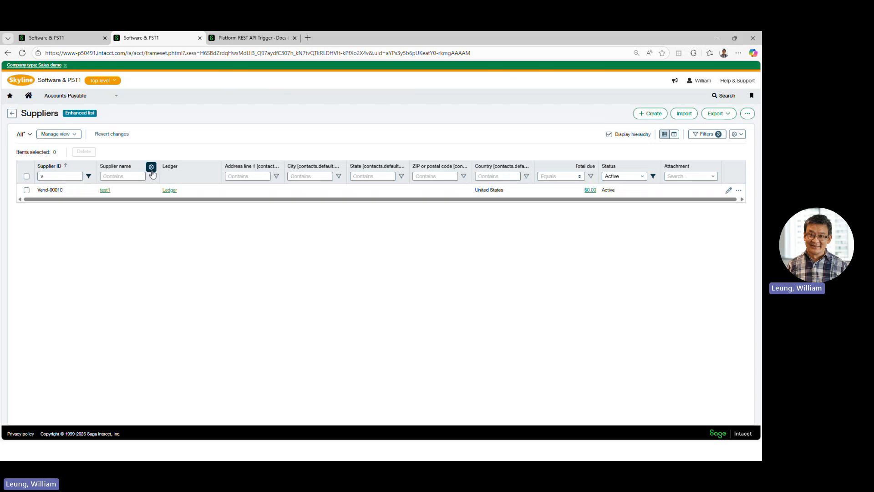
Reopen supplier test1, check the term in its payment information, and close the record
click(105, 190)
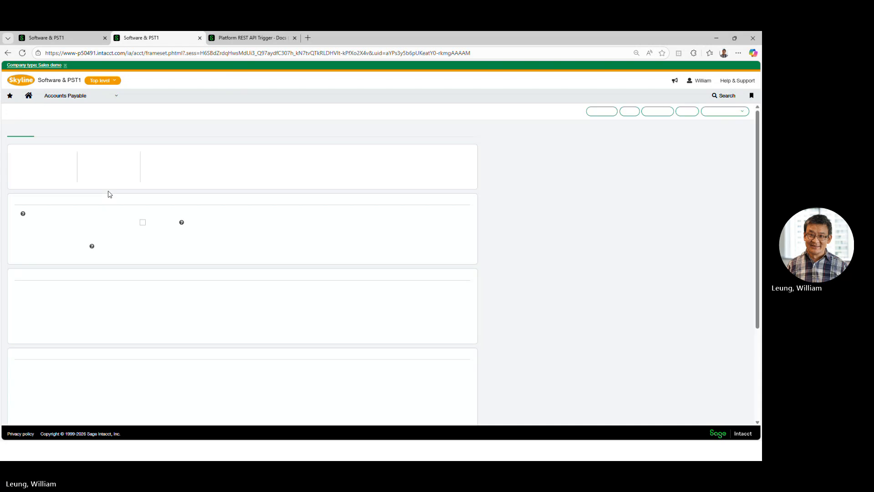
click(200, 137)
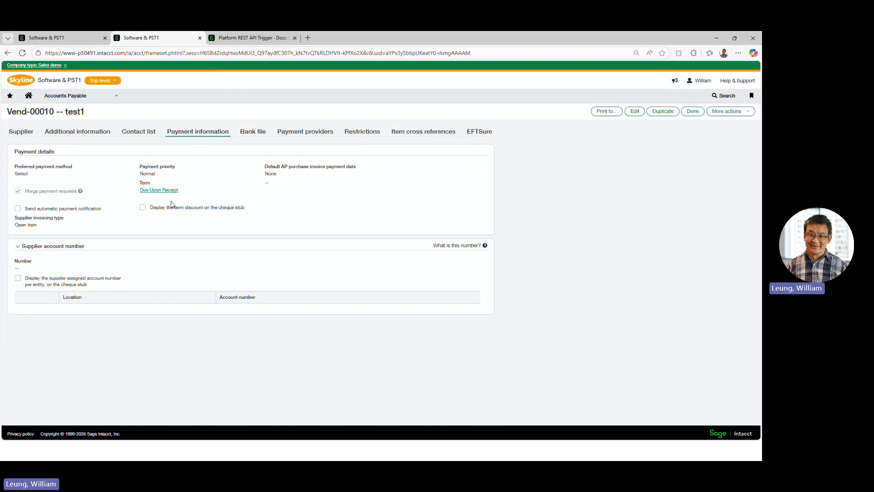
click(694, 112)
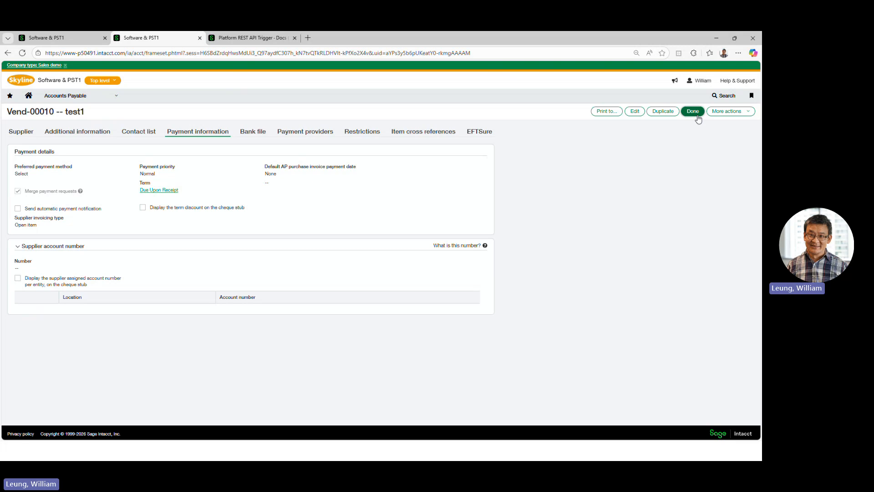